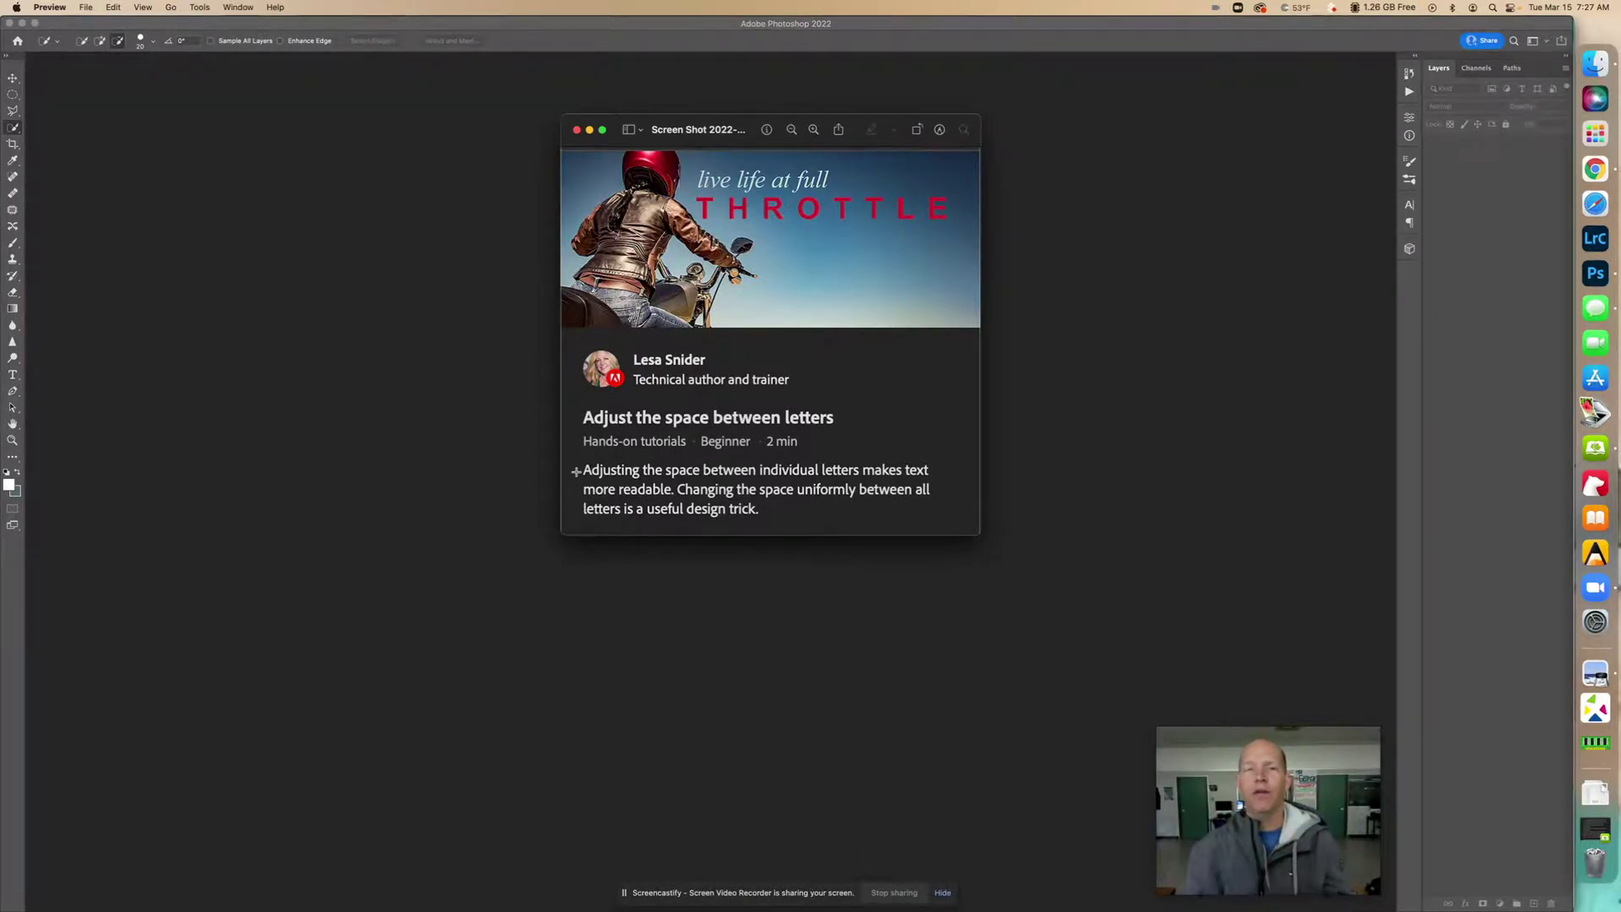
# Close the tutorial-card screenshot in Preview and bring Photoshop's Home screen forward.
pyautogui.click(578, 130)
pyautogui.click(18, 41)
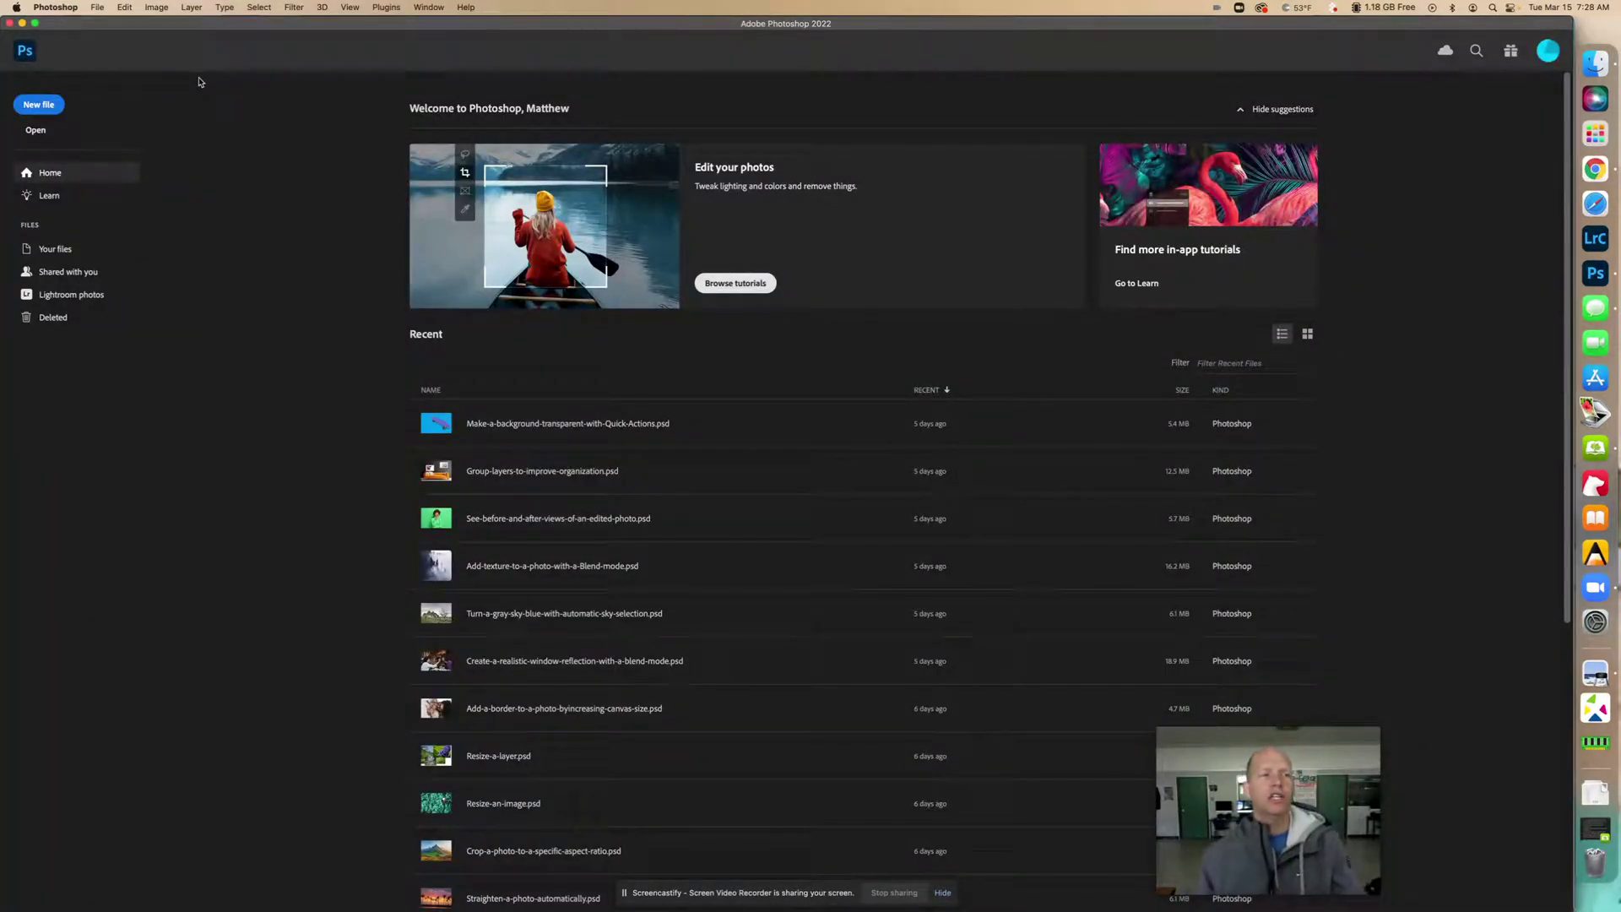
# Filter tutorials to All categories and Beginner, then start 'Adjust the space between letters' under Add text.
pyautogui.click(732, 284)
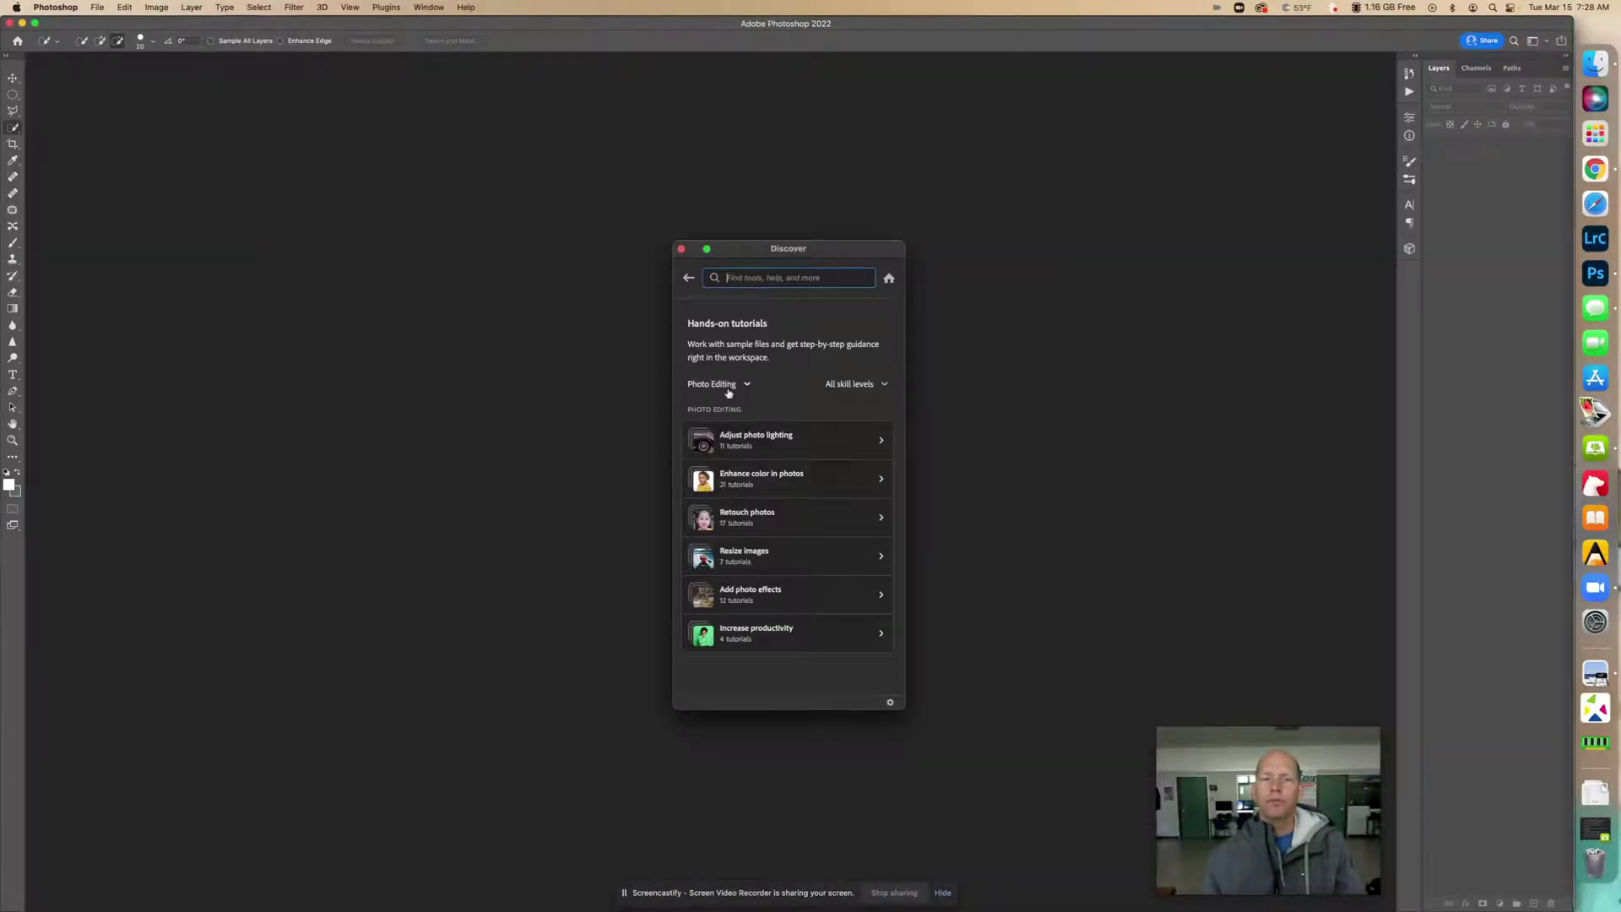
pyautogui.click(730, 387)
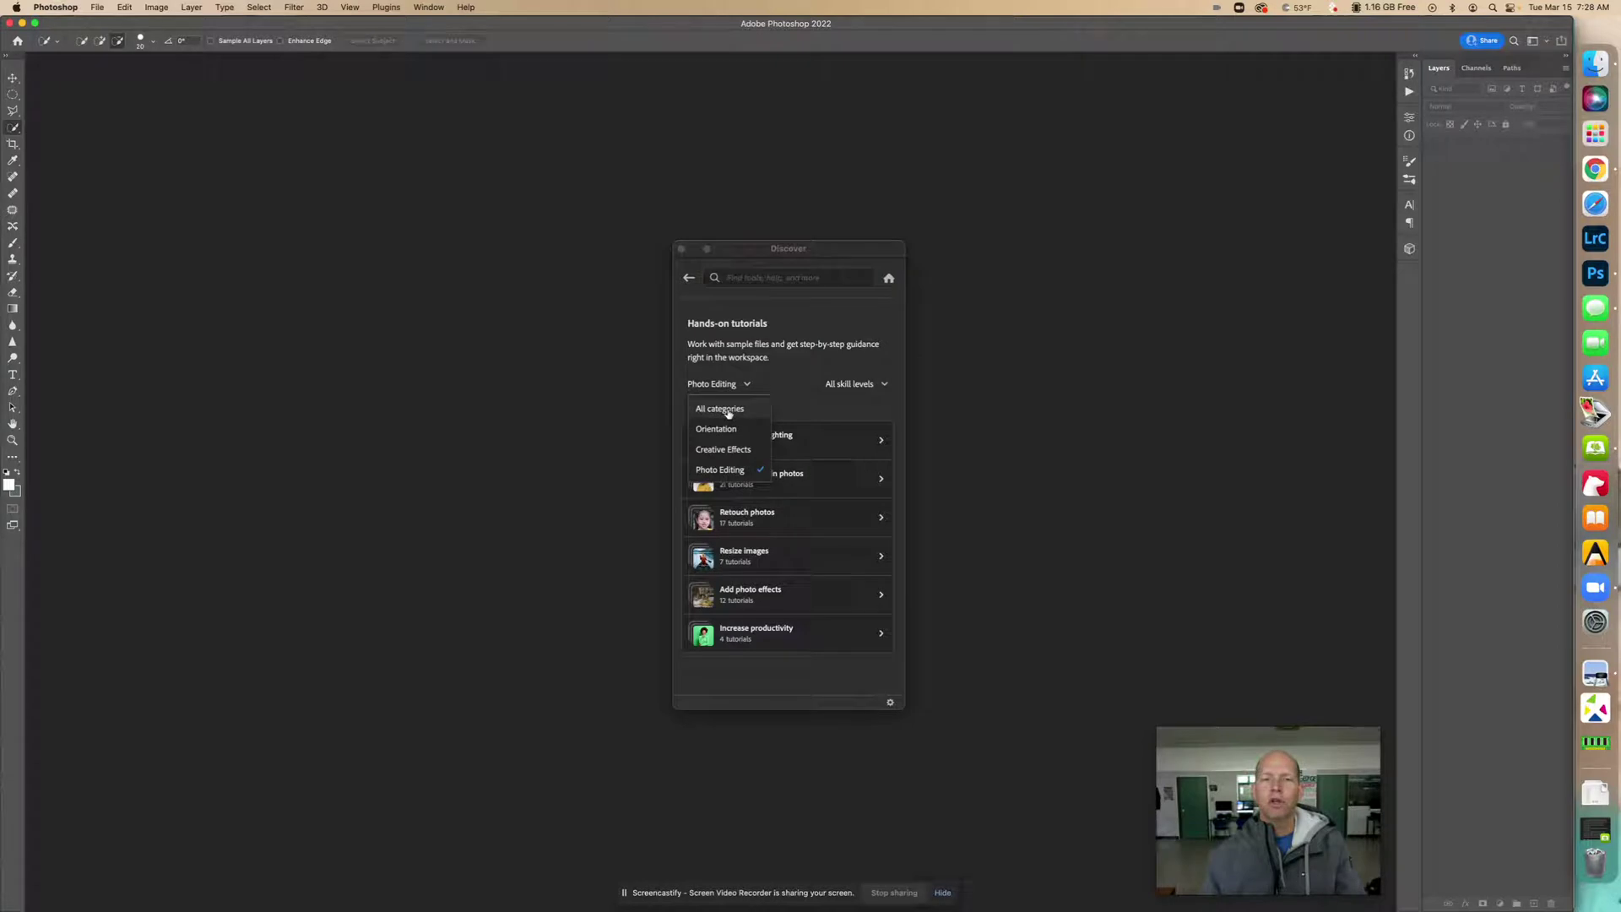
pyautogui.click(718, 409)
pyautogui.click(841, 386)
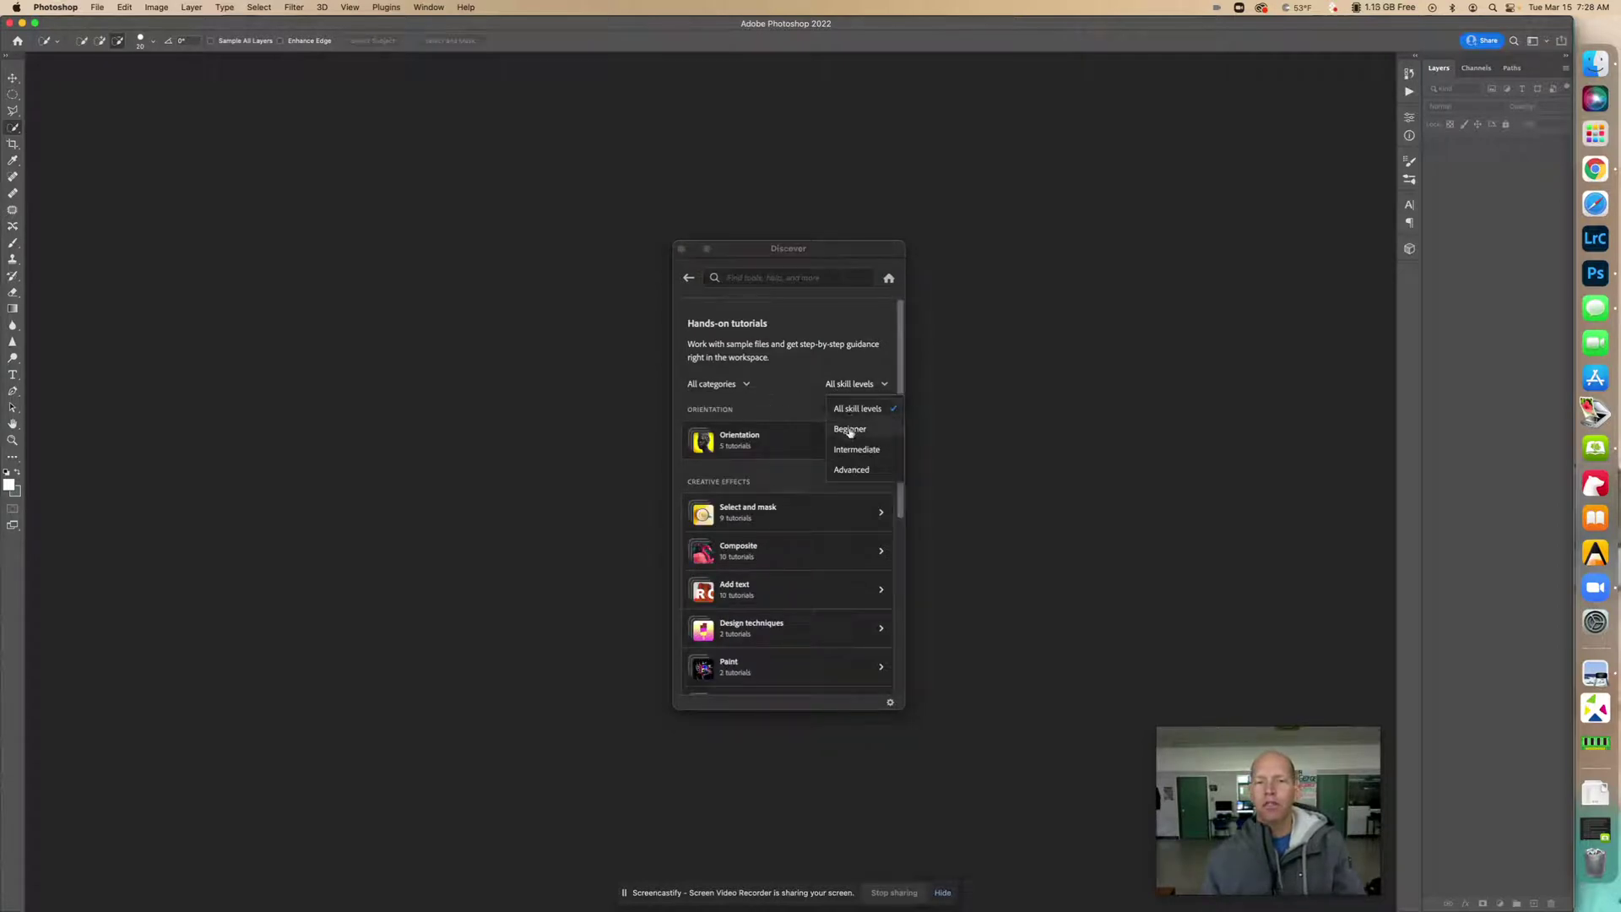
pyautogui.click(851, 429)
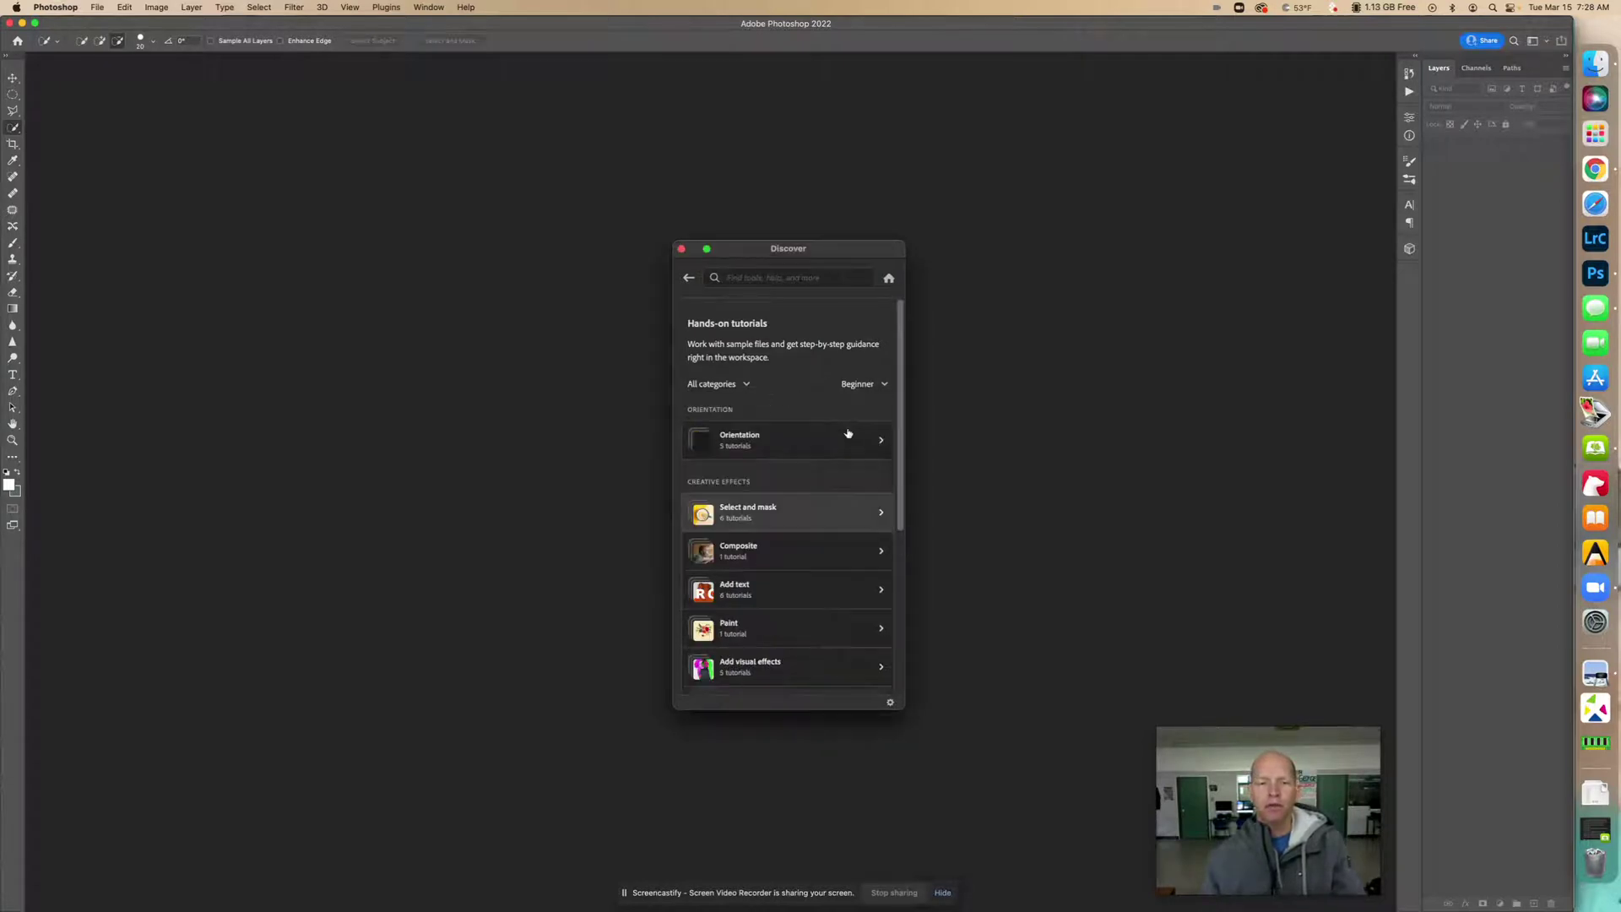
pyautogui.click(791, 597)
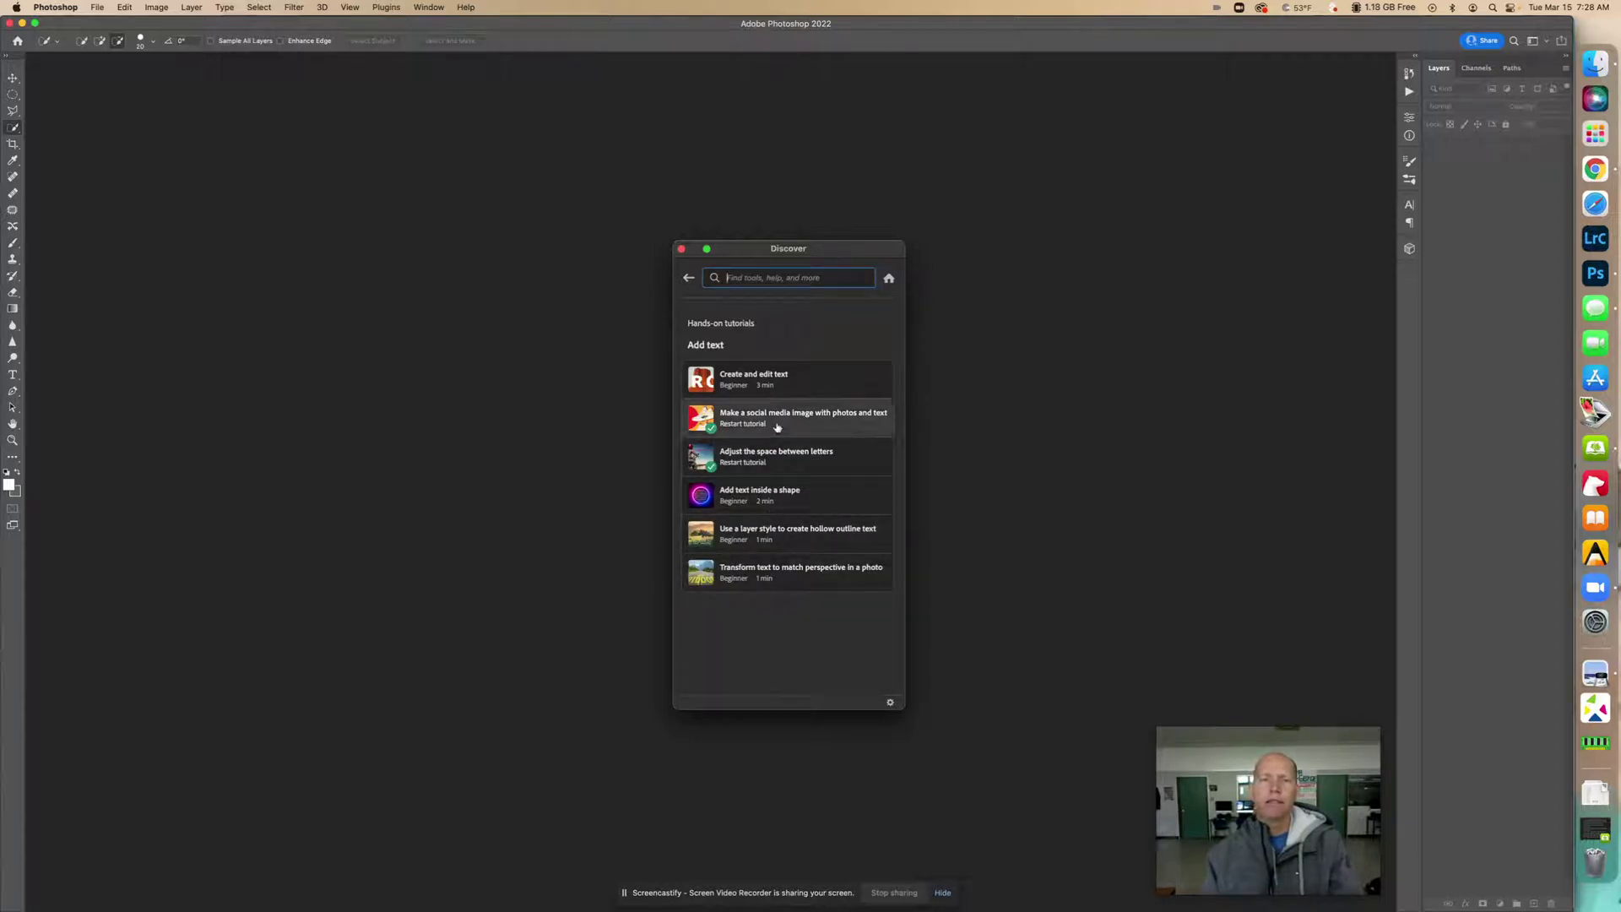
pyautogui.click(793, 468)
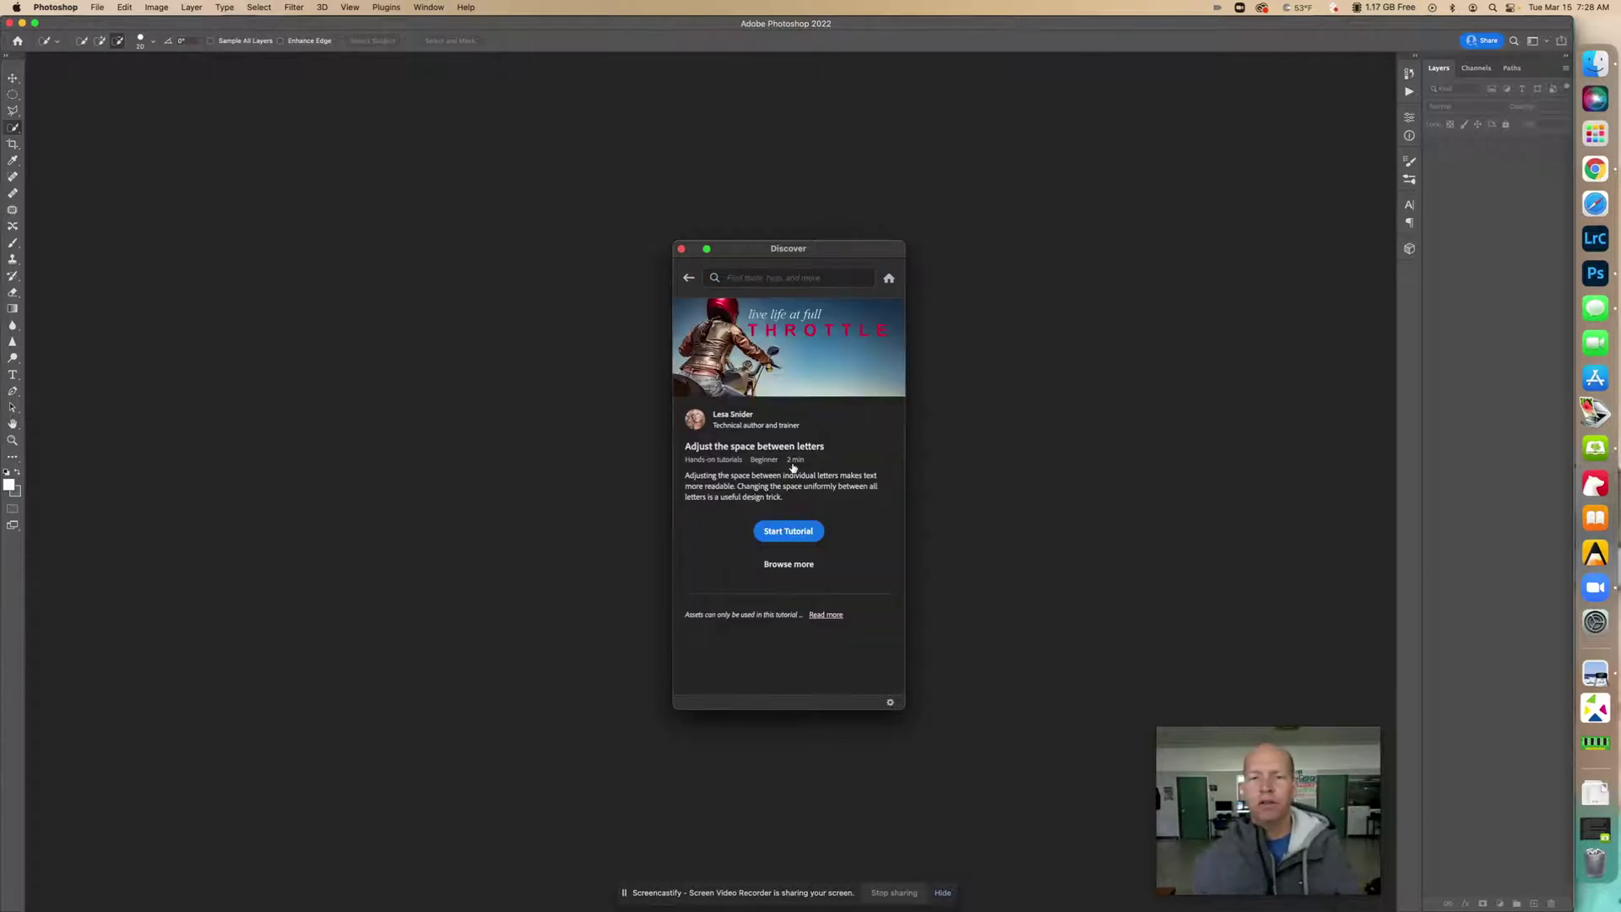
pyautogui.click(788, 532)
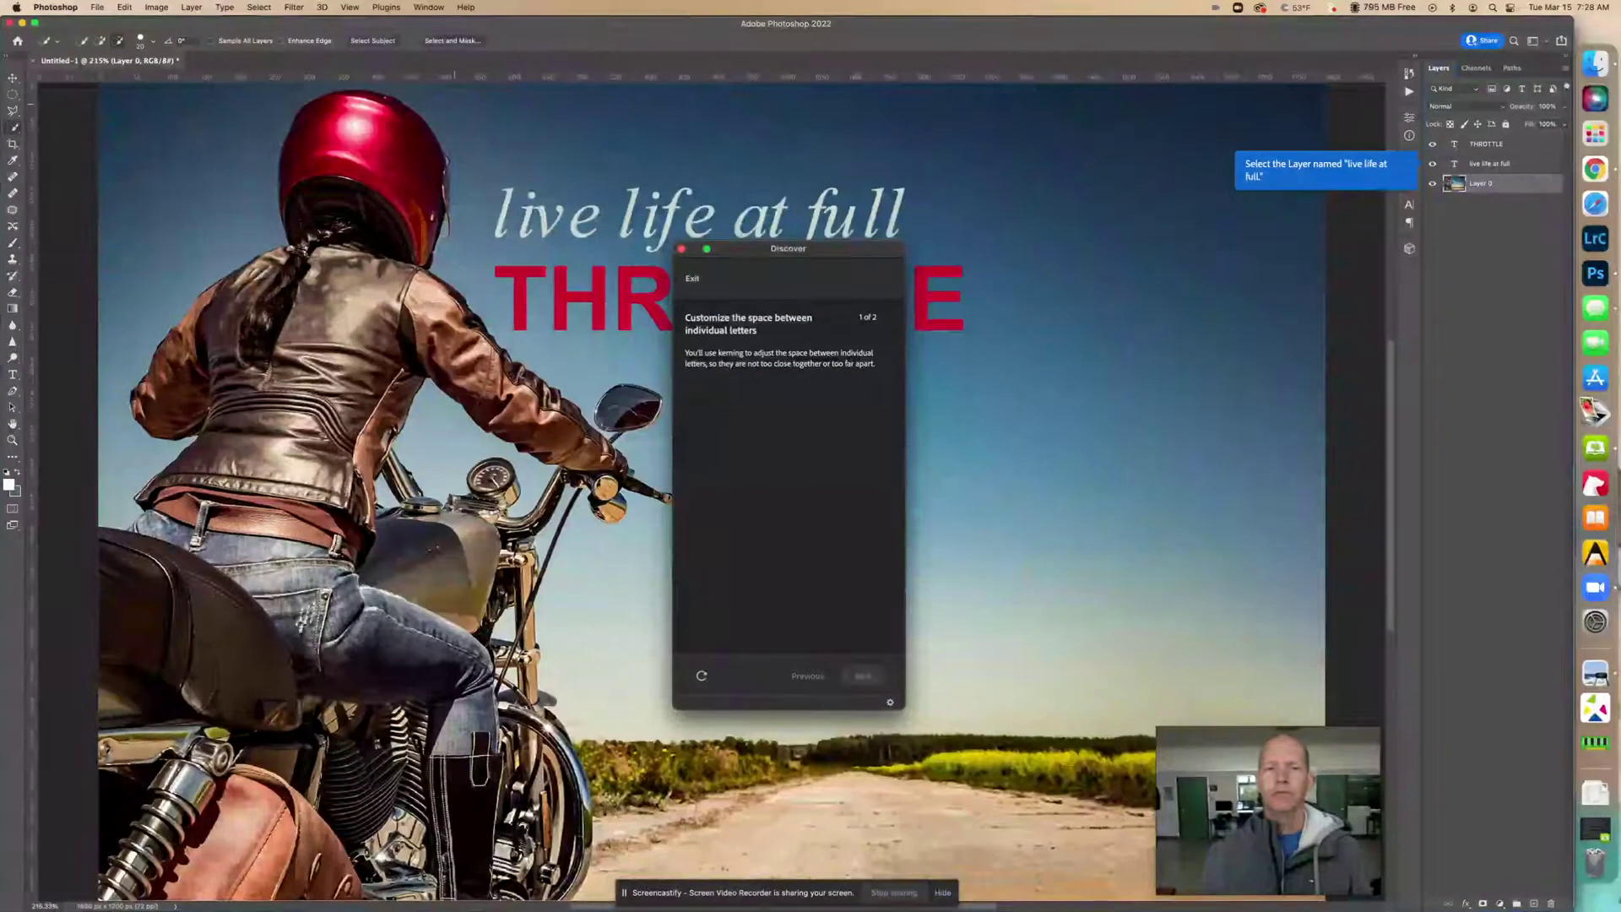
# Move the tutorial guide panel to the right, off the poster text, and make it smaller.
pyautogui.moveTo(843, 251); pyautogui.dragTo(1312, 258)
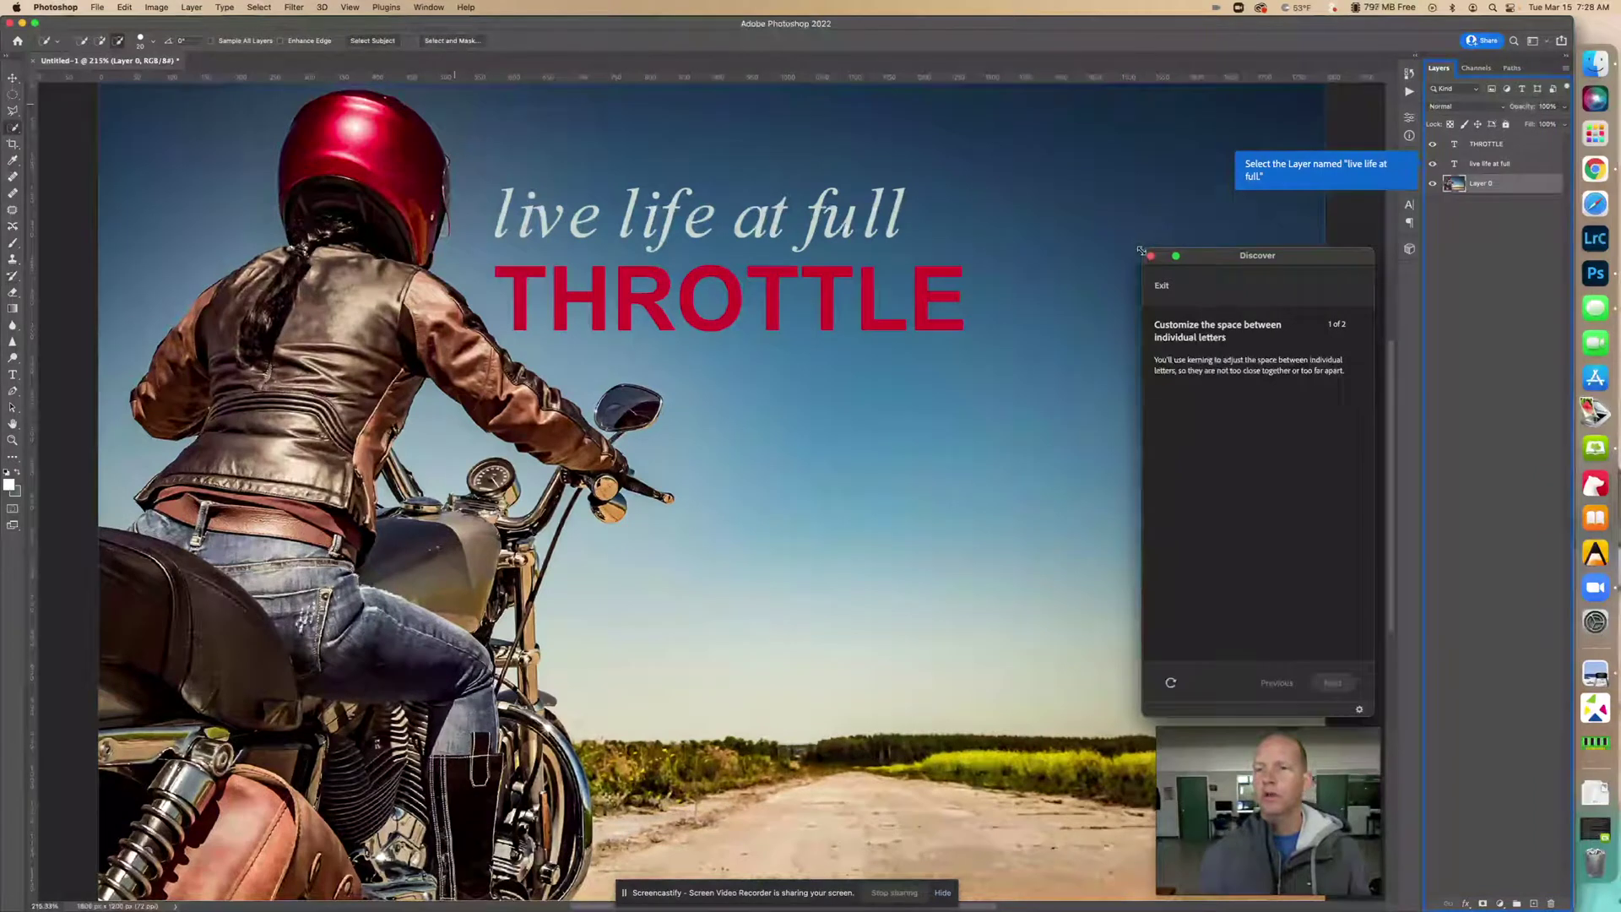
pyautogui.moveTo(1142, 251); pyautogui.dragTo(1181, 291)
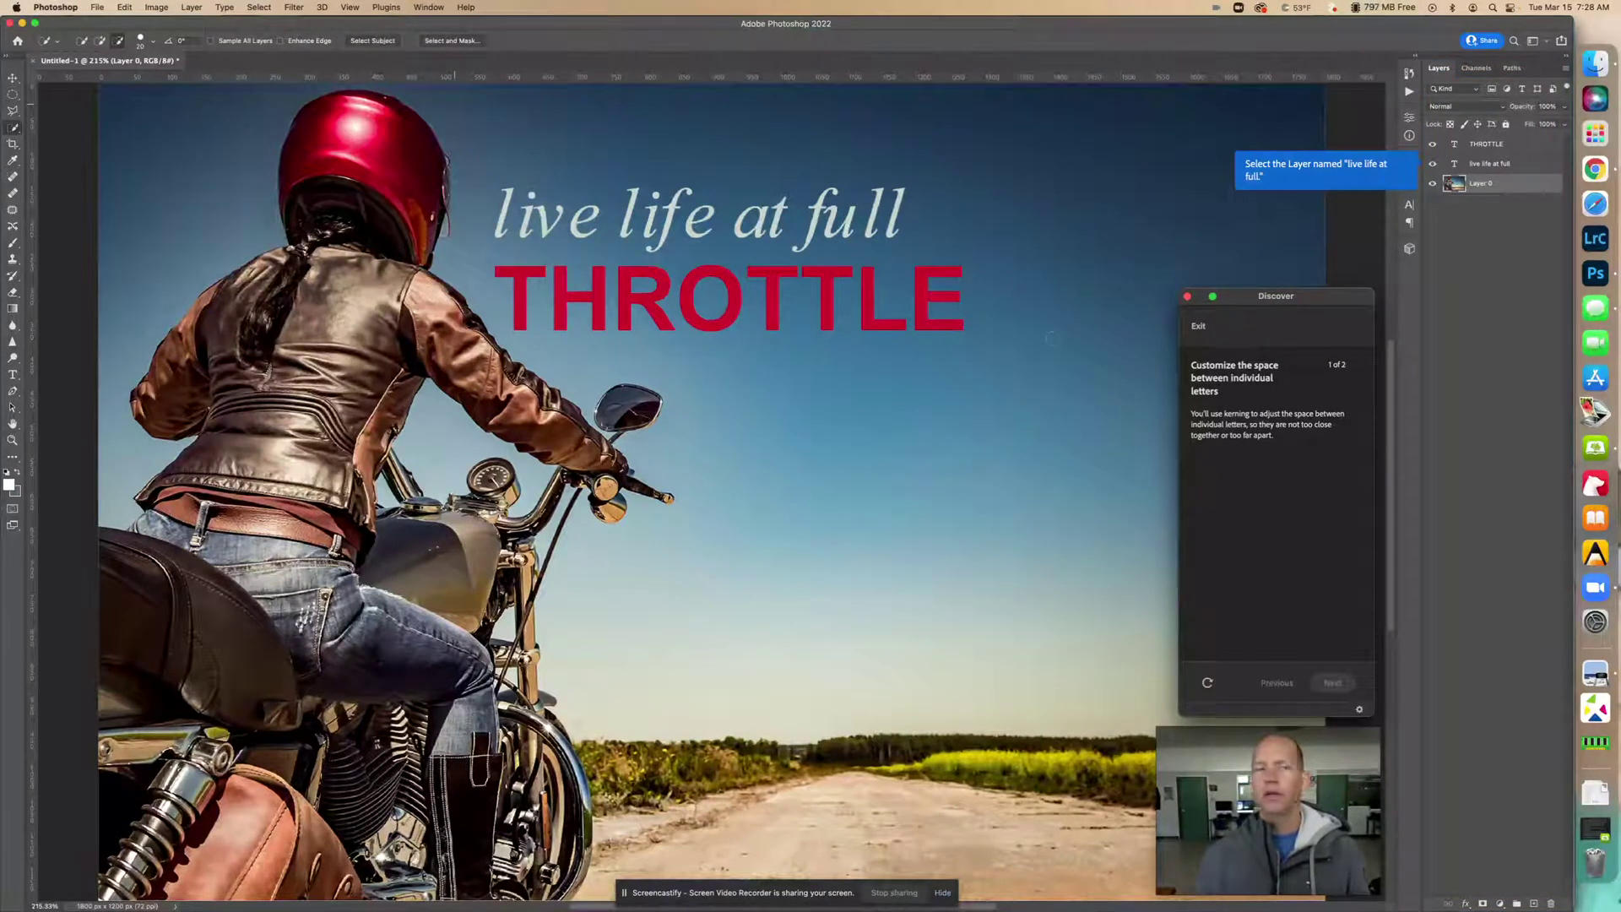
pyautogui.hscroll(2, 1049, 338)
pyautogui.hscroll(1, 1053, 338)
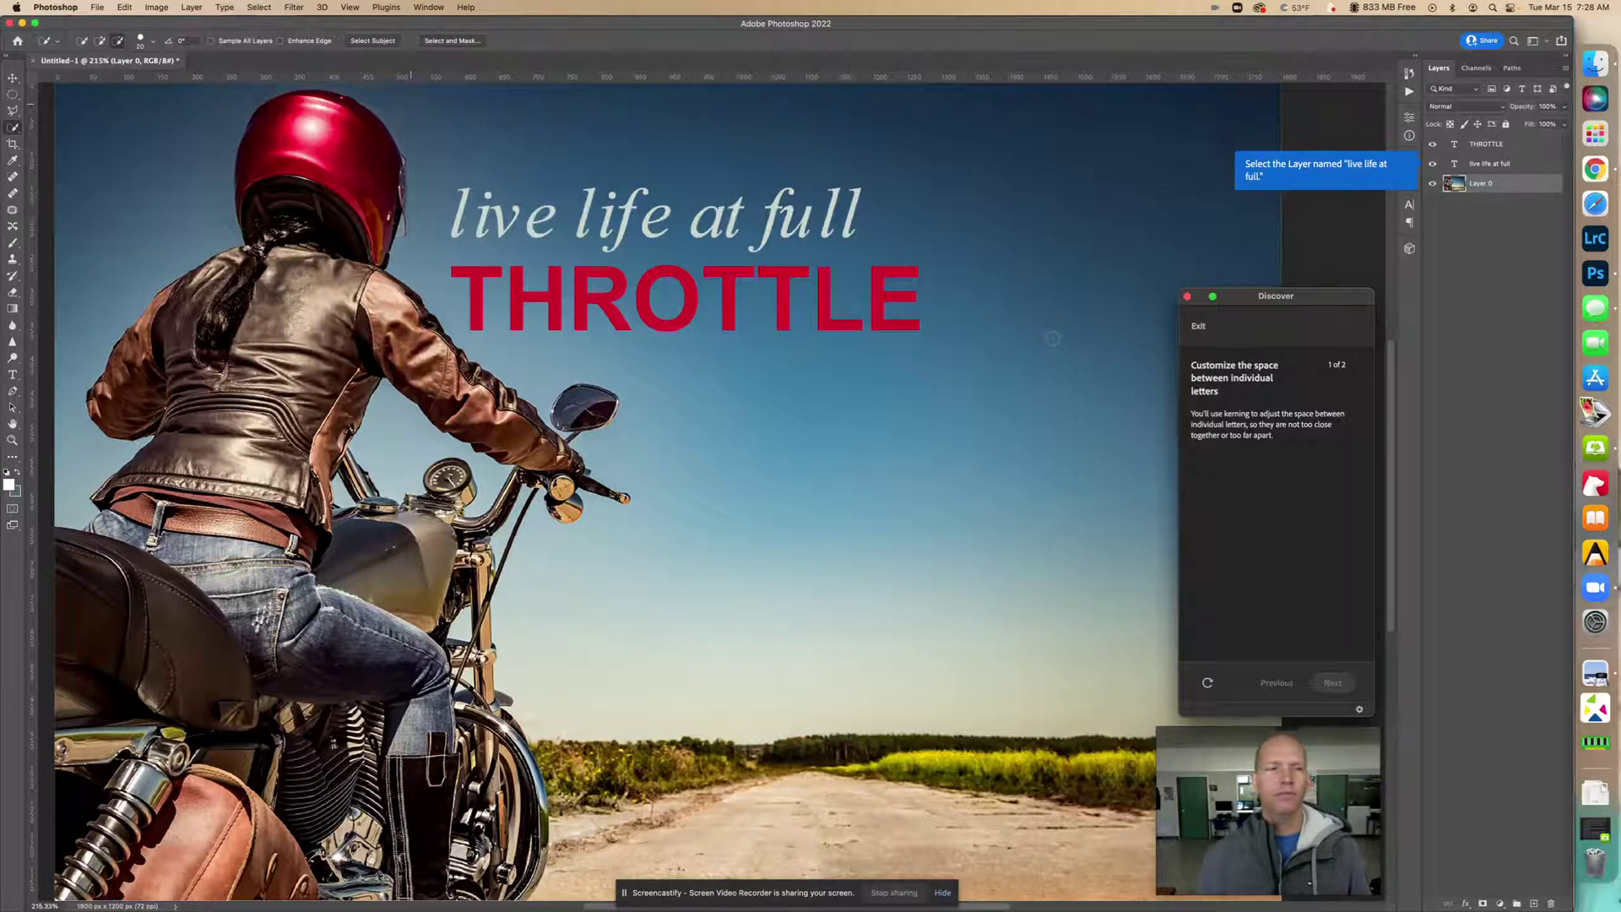
pyautogui.hscroll(1, 1052, 338)
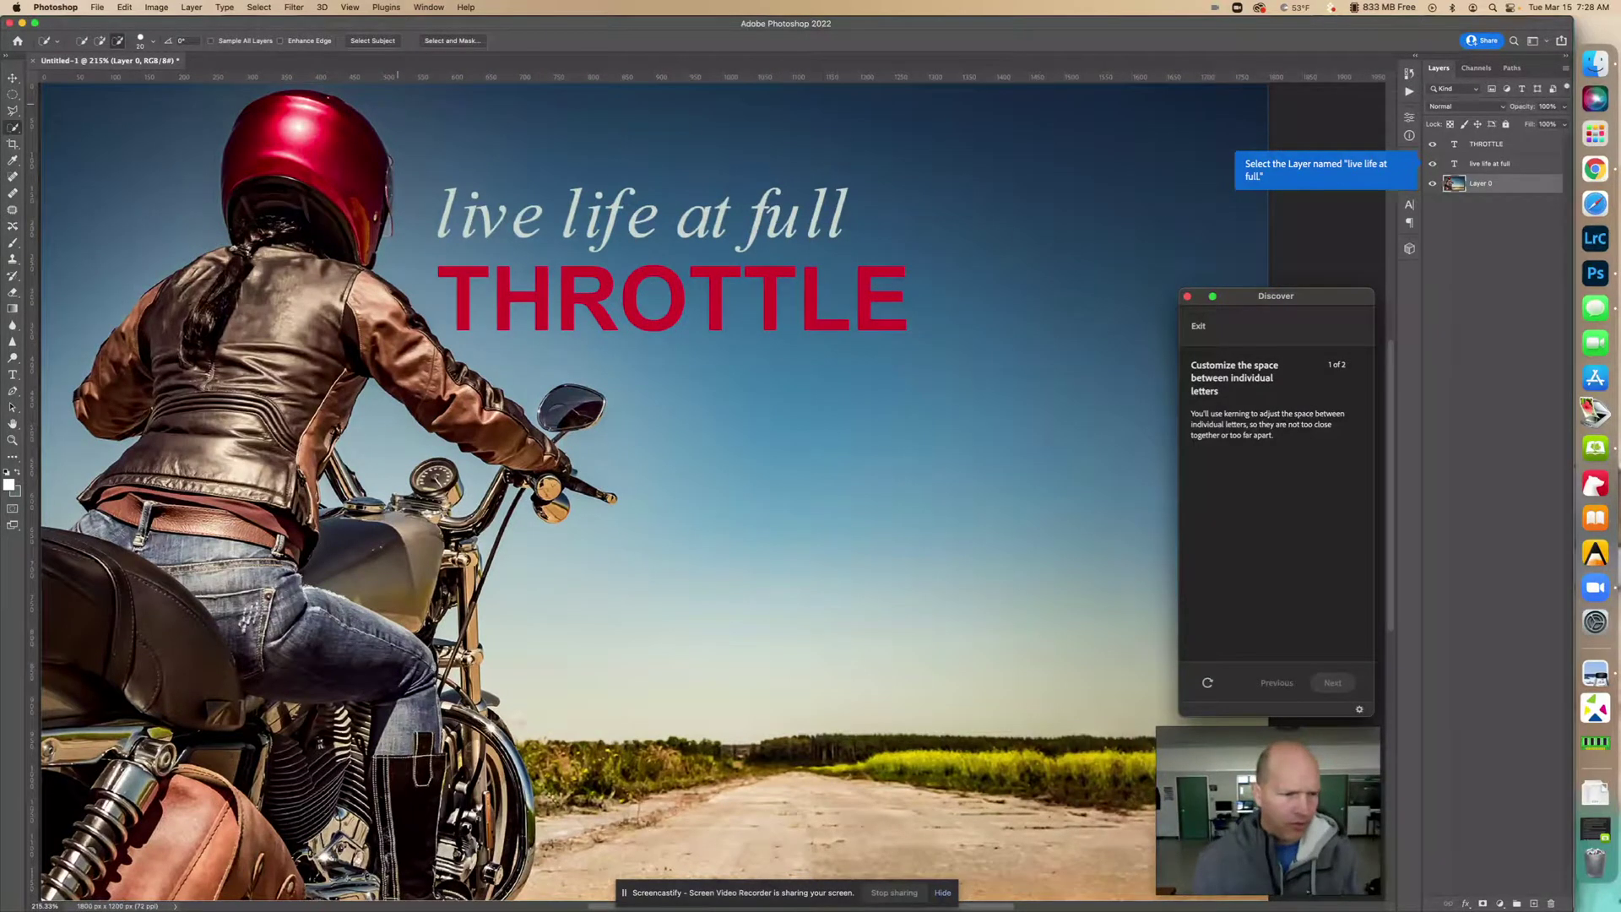
# Set the document zoom to 200%.
pyautogui.click(46, 905)
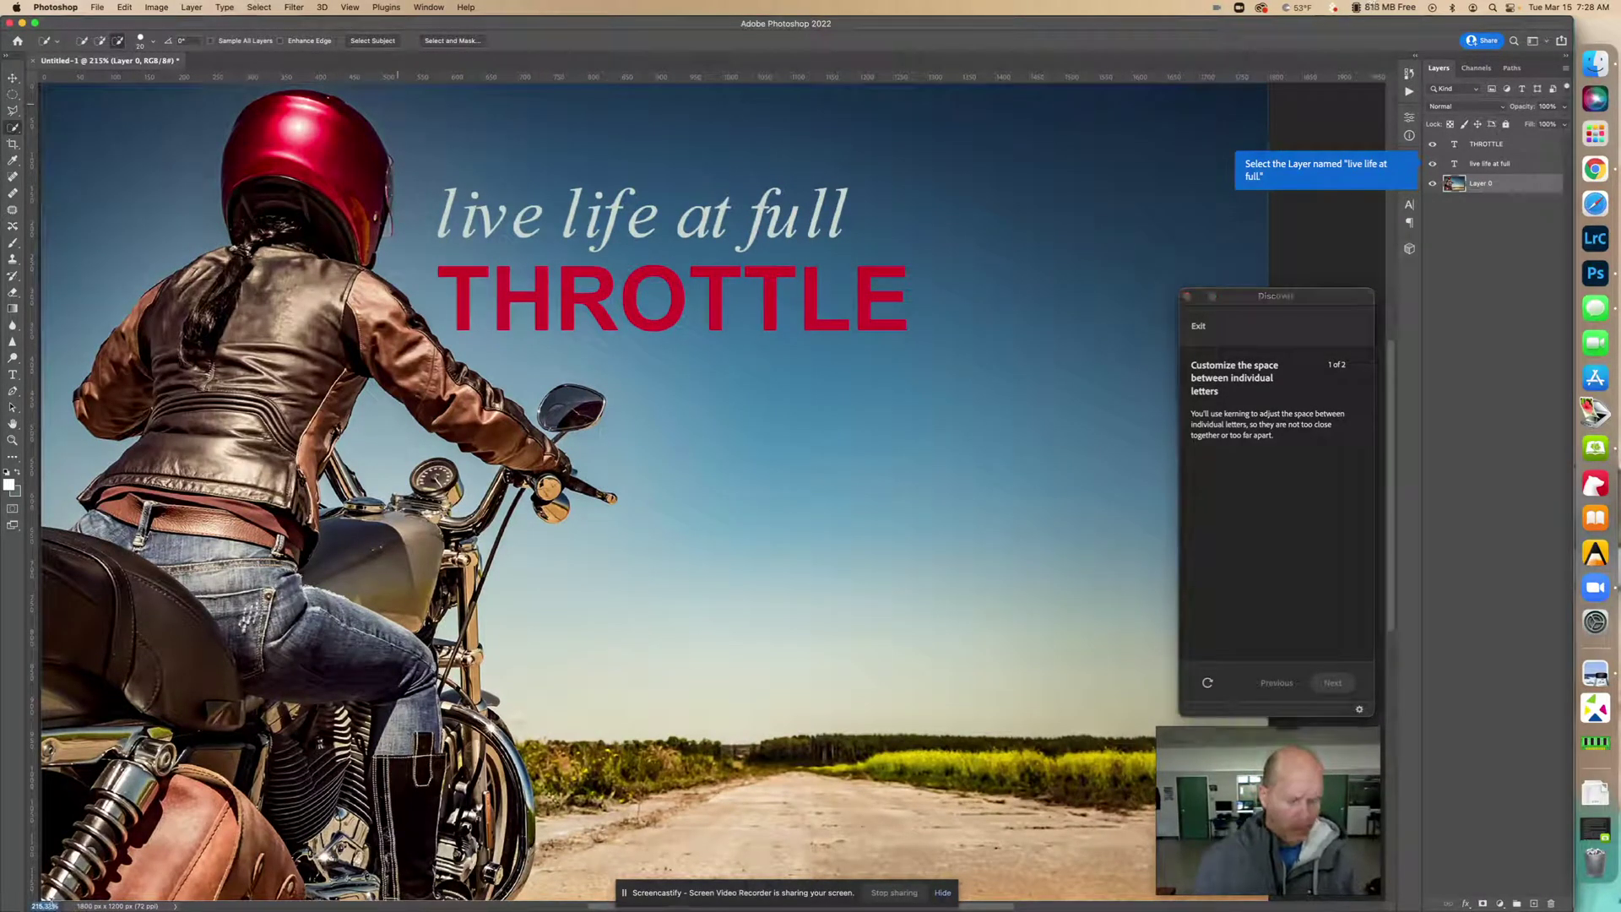
pyautogui.write('200')
pyautogui.press('Return')
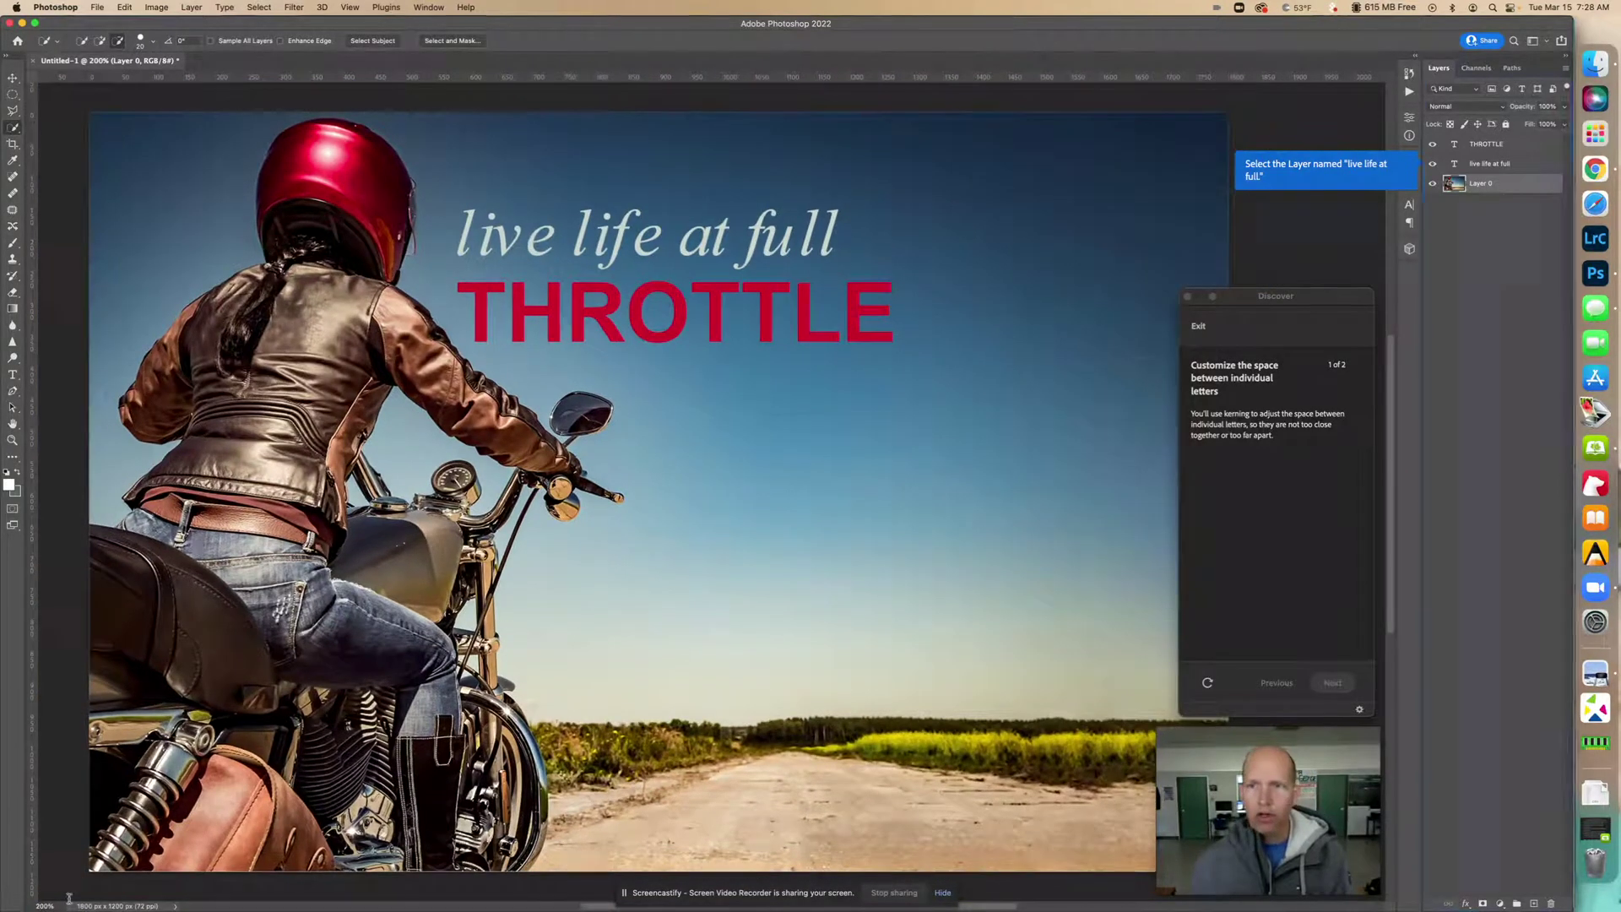
pyautogui.hscroll(3, 1357, 366)
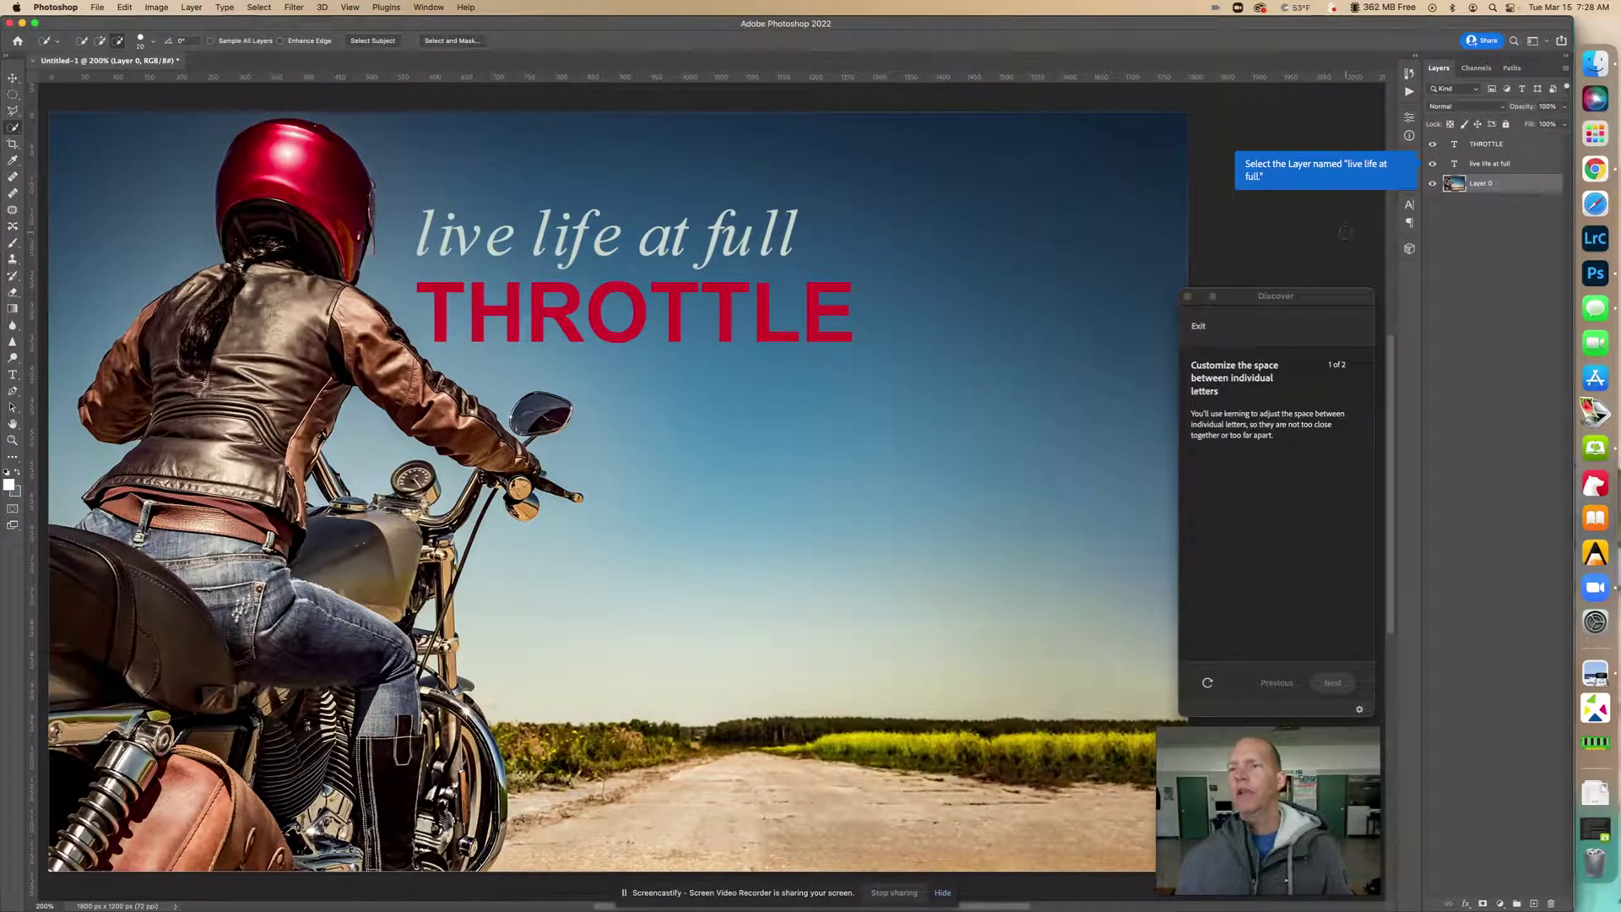
# Select the 'live life at full' layer in the Layers panel and click Next in the tutorial.
pyautogui.click(1530, 166)
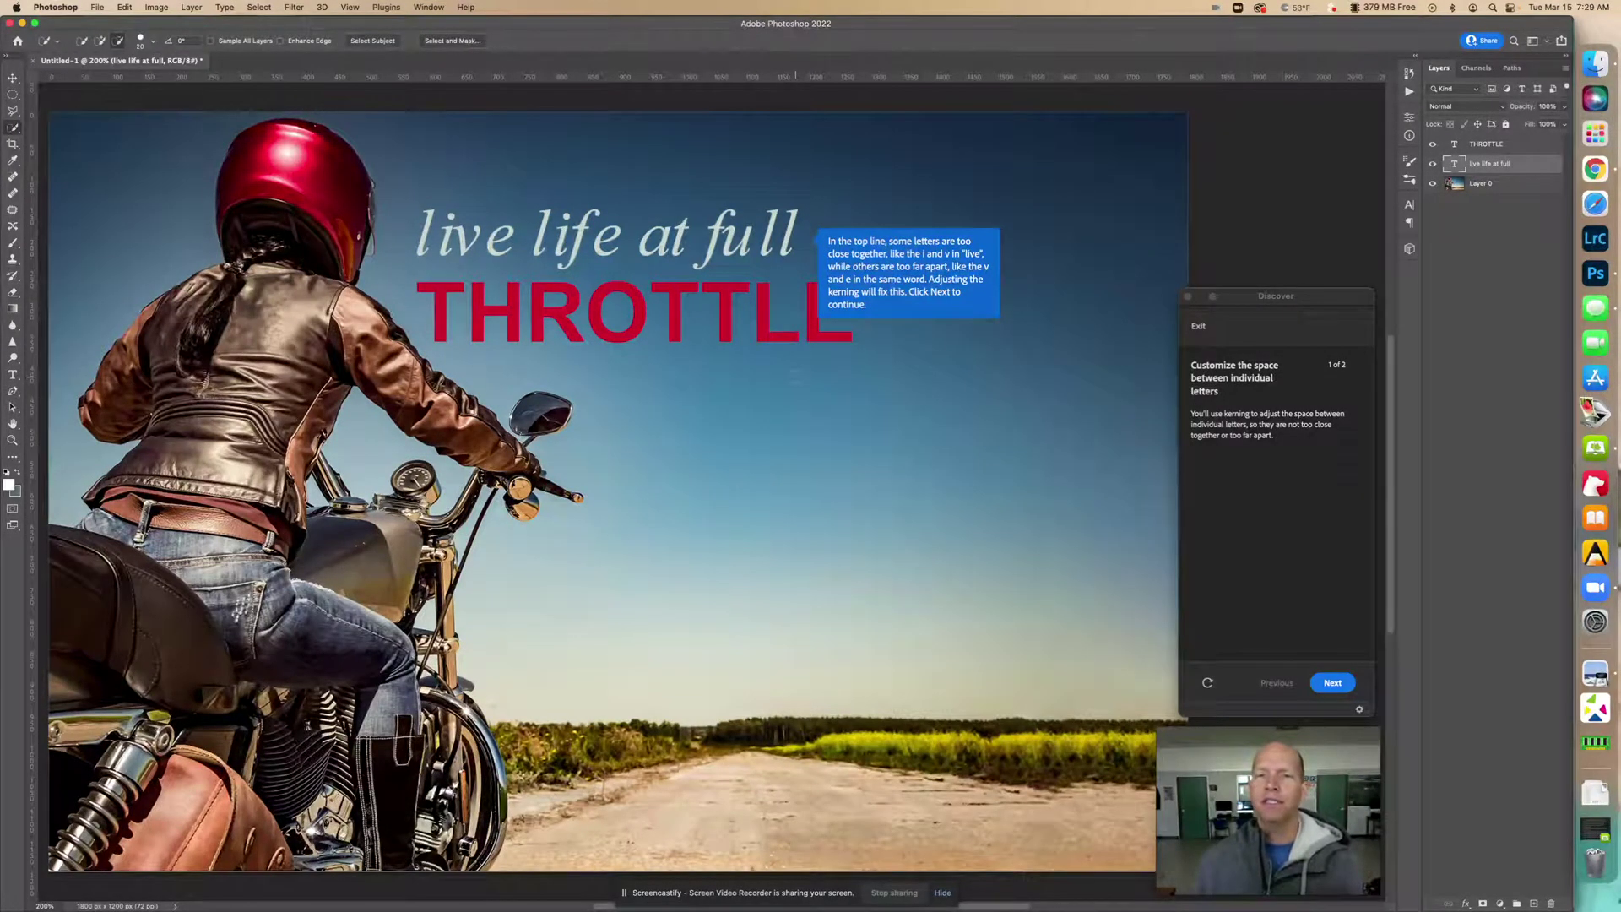
pyautogui.click(1330, 683)
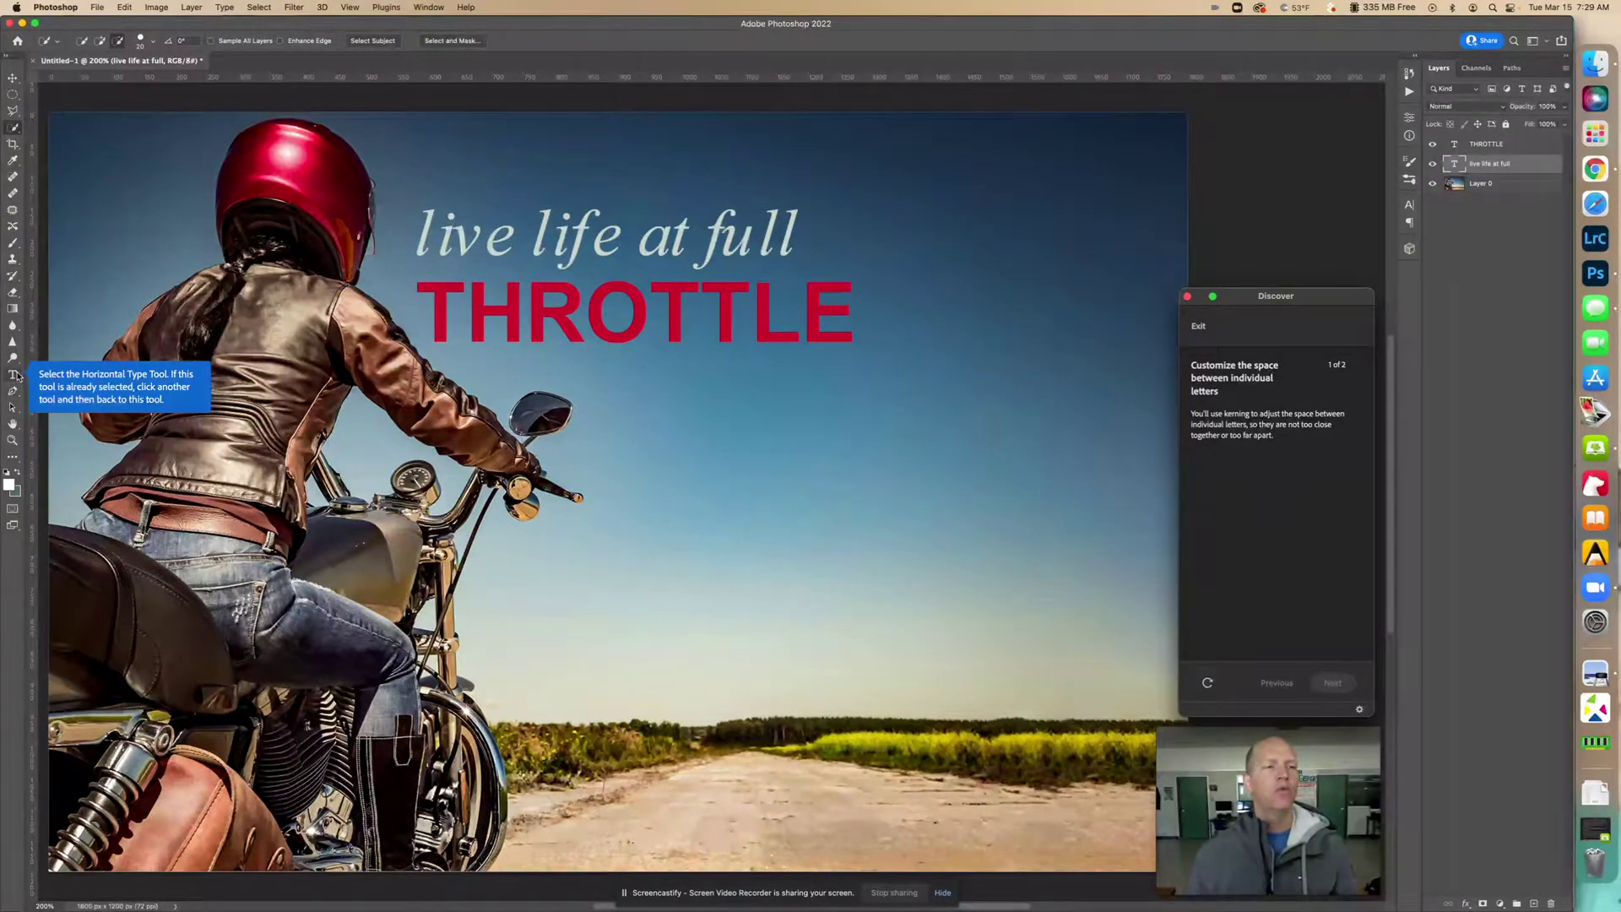
# Choose the Horizontal Type Tool and open the Character panel from the Window menu.
pyautogui.moveTo(17, 375); pyautogui.dragTo(91, 376)
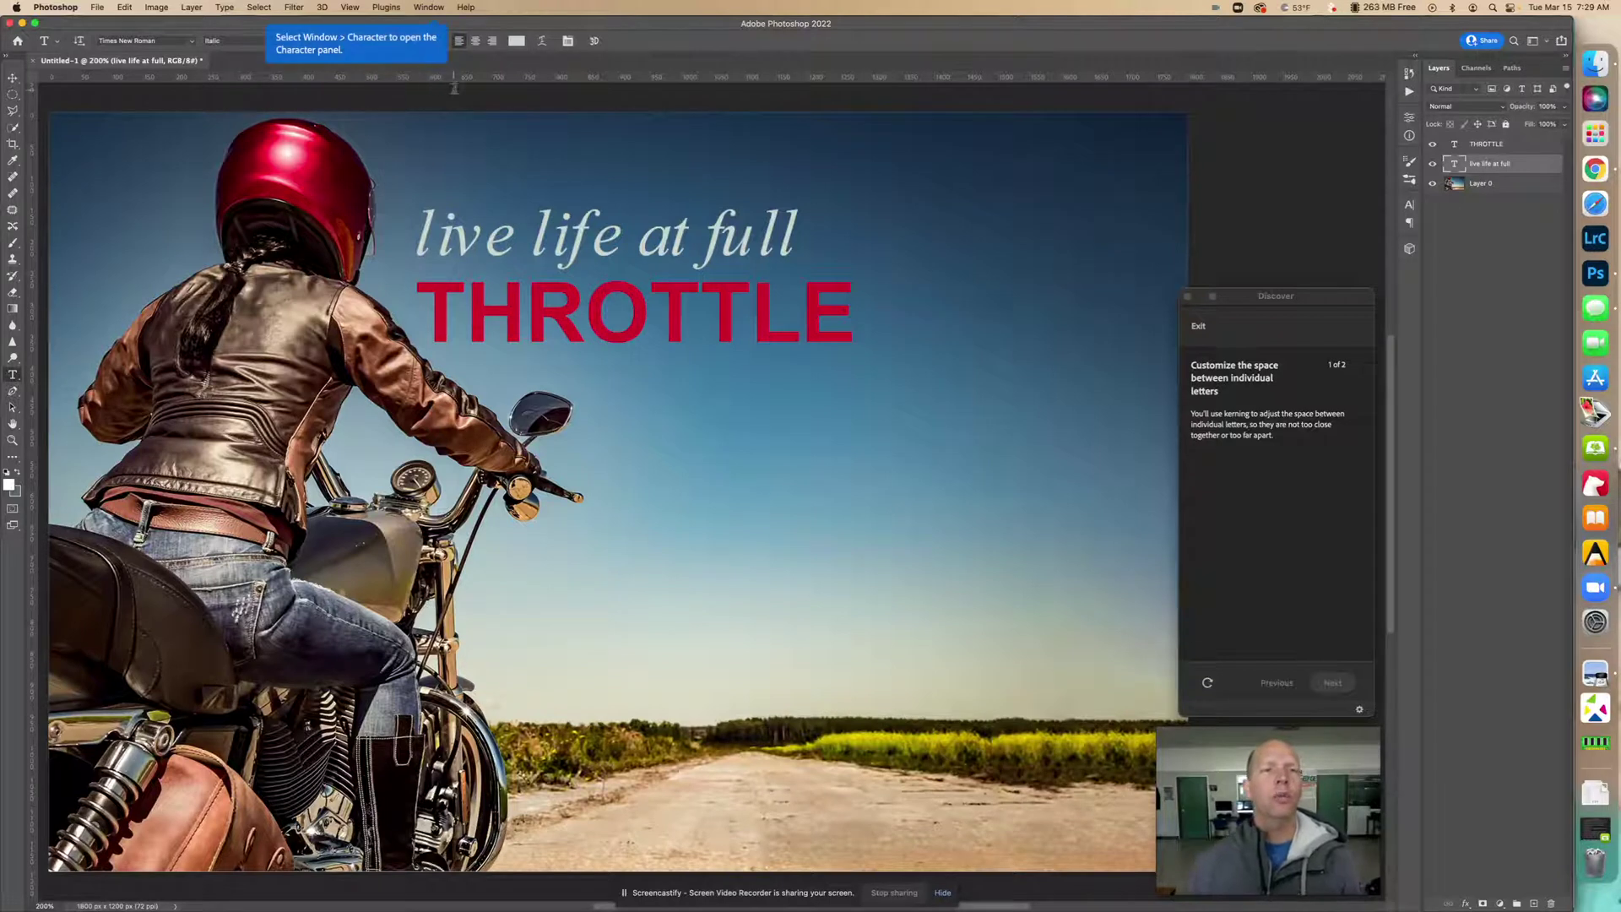
pyautogui.click(429, 8)
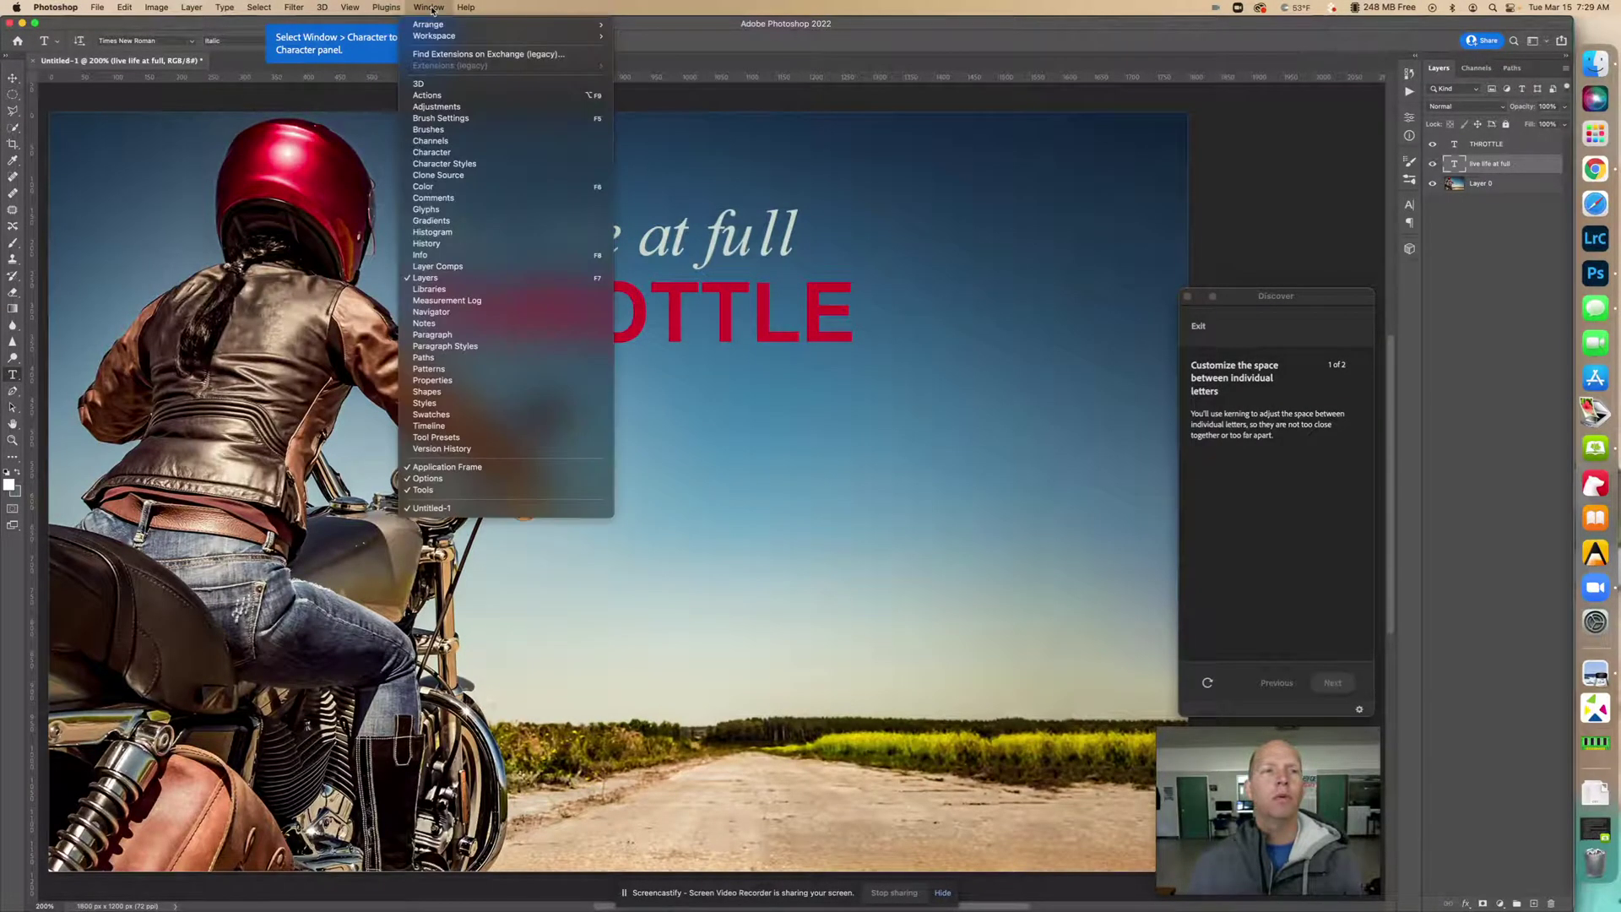
pyautogui.click(470, 154)
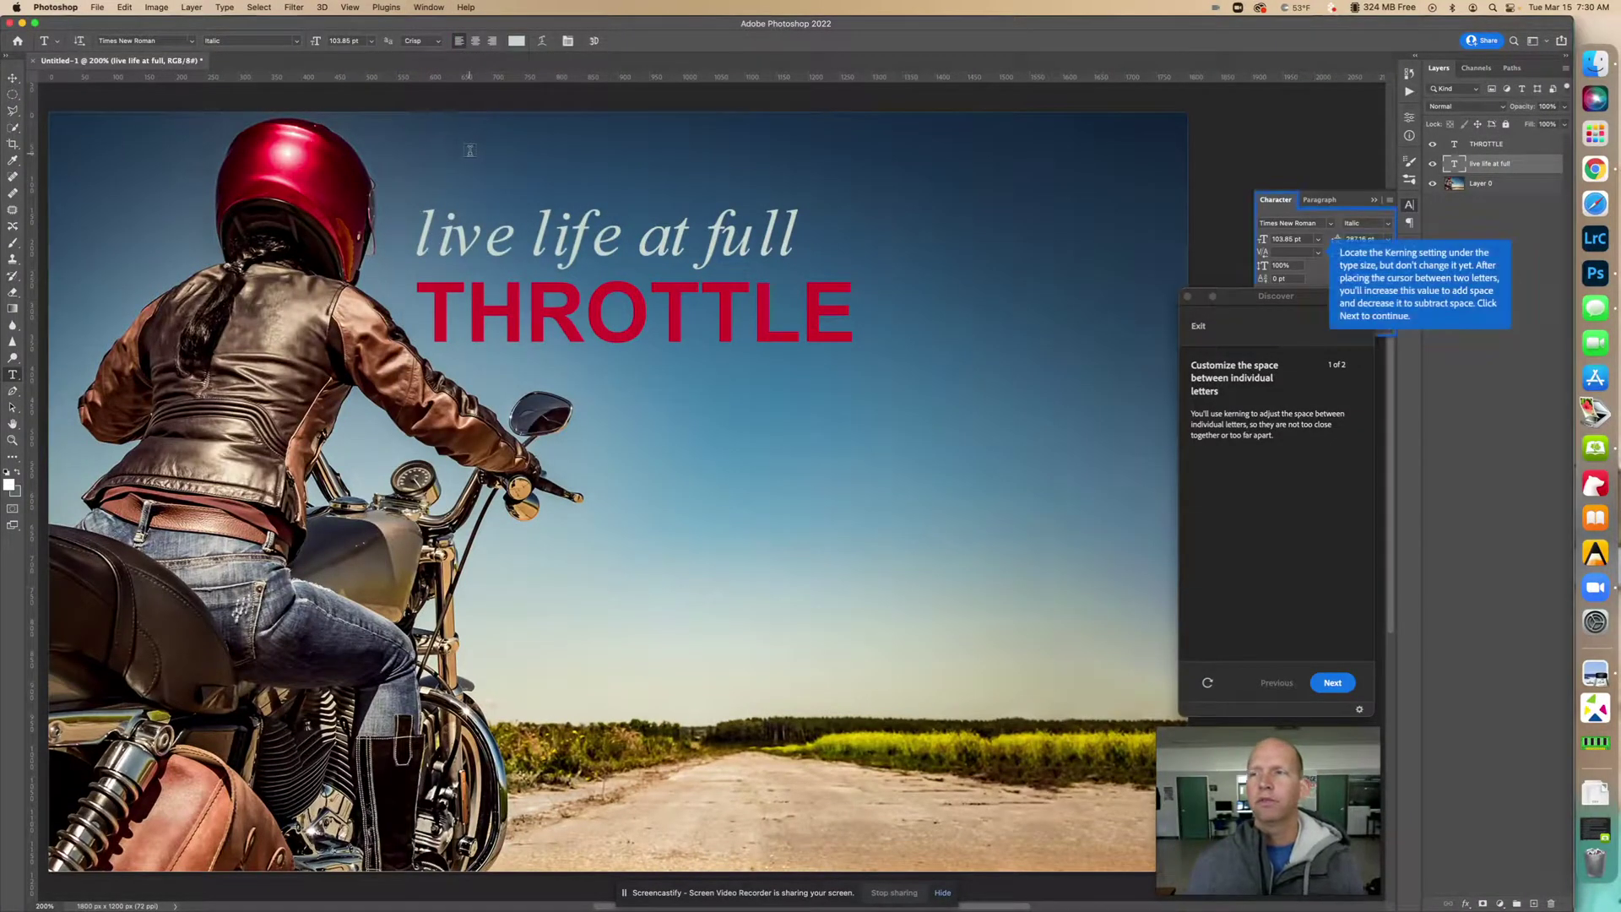
# Drag the tutorial guide down and to the right, clear of the Character panel.
pyautogui.click(1234, 295)
pyautogui.moveTo(1234, 294); pyautogui.dragTo(1235, 310)
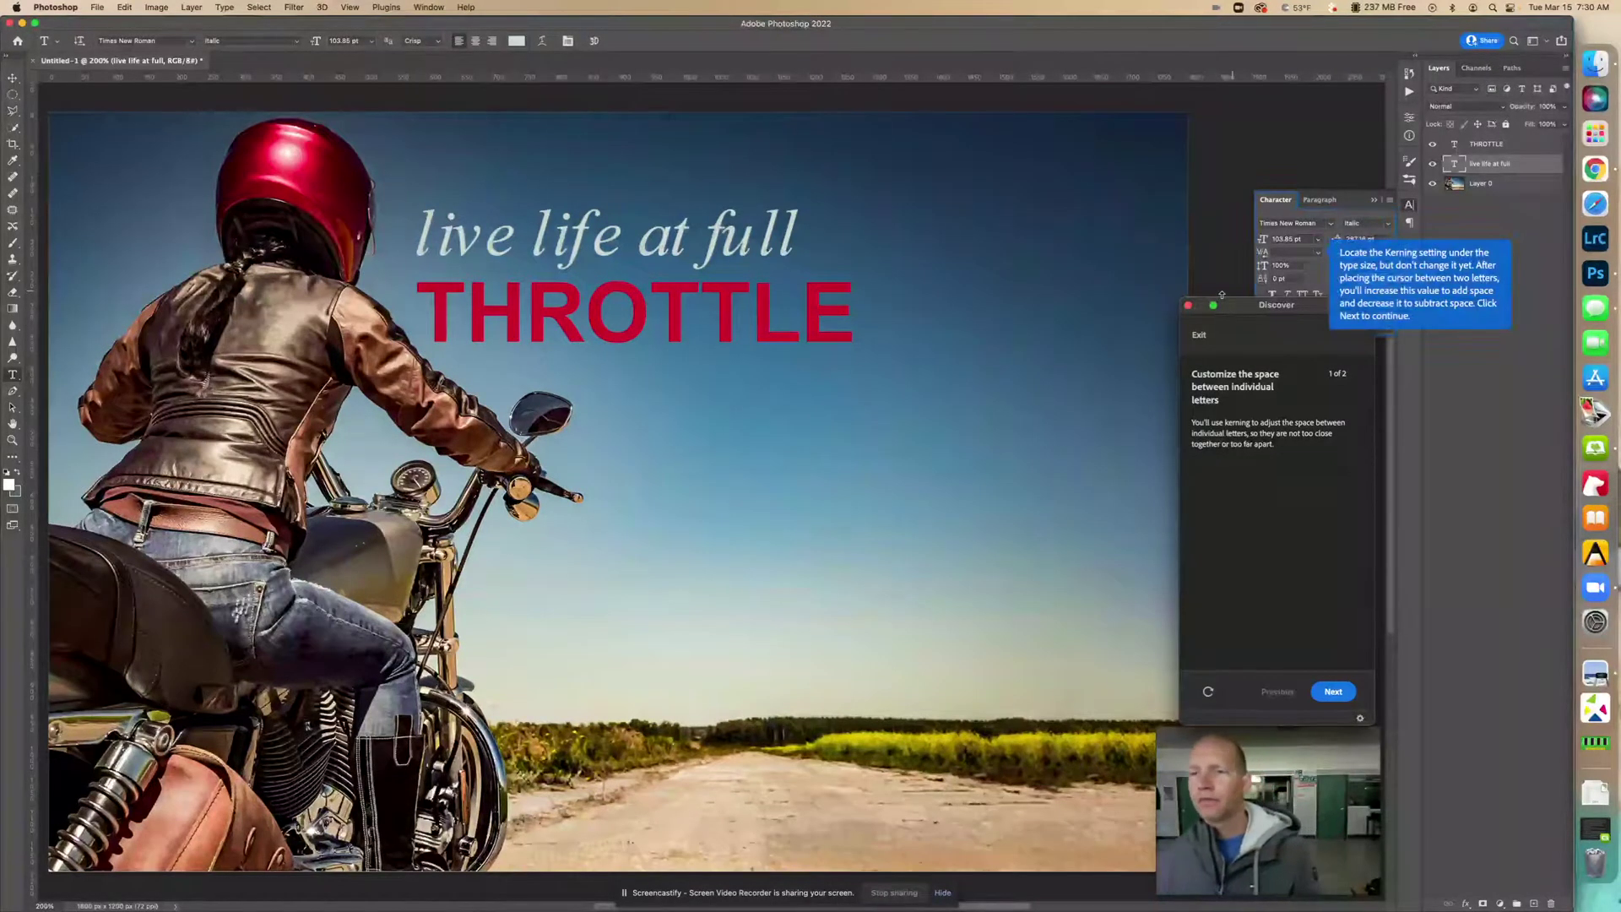
pyautogui.moveTo(1239, 314); pyautogui.dragTo(1195, 311)
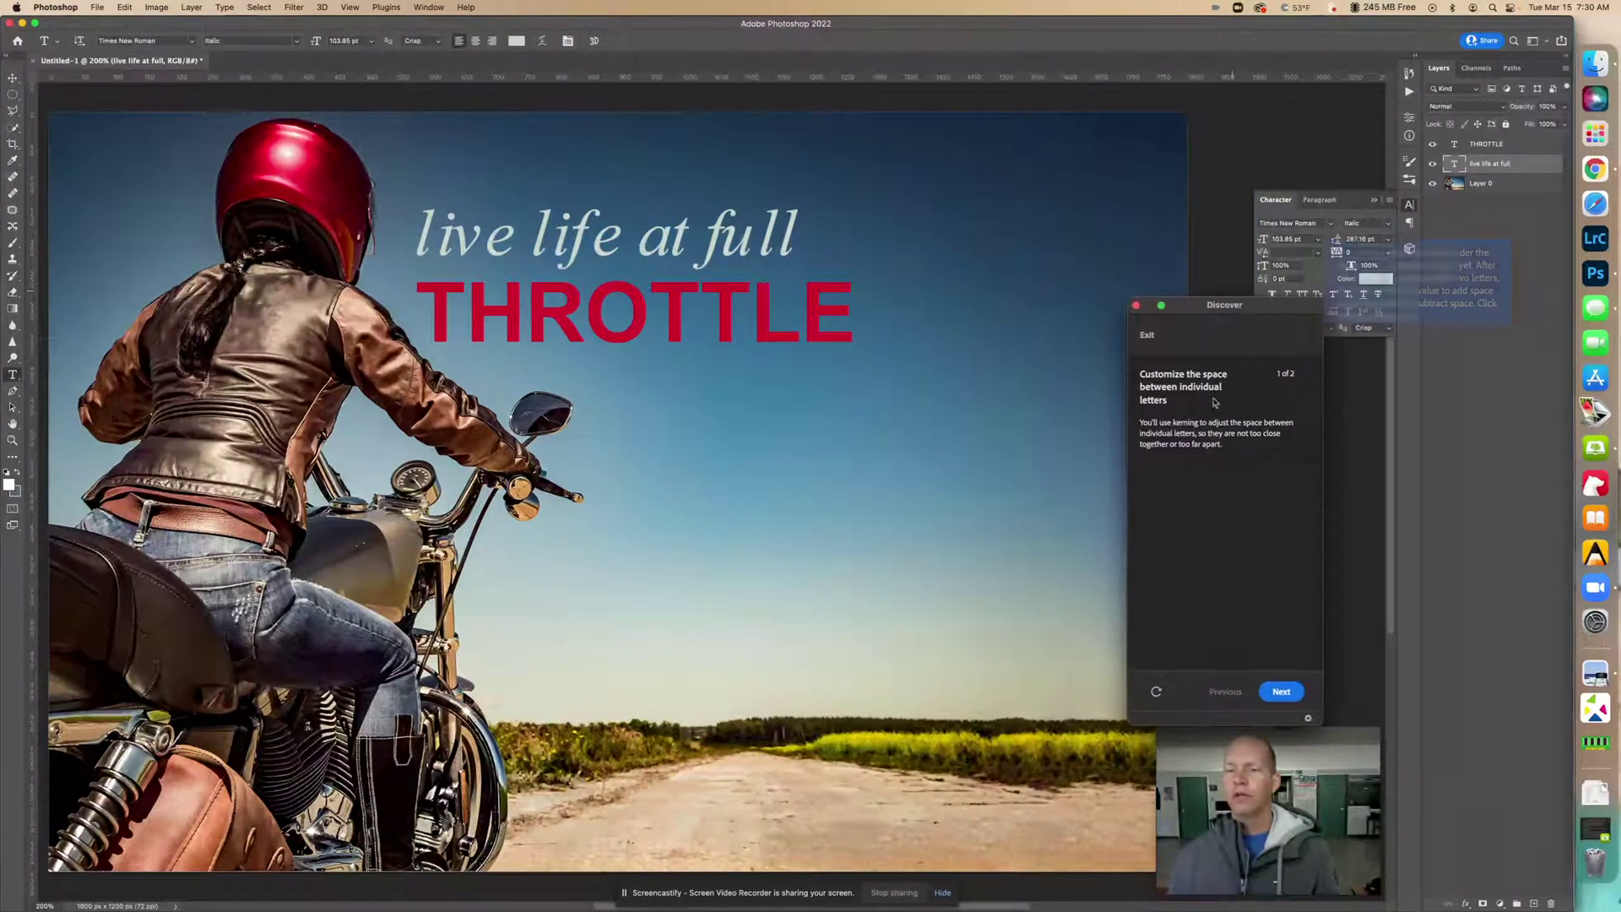
pyautogui.moveTo(1376, 759); pyautogui.dragTo(1111, 723)
pyautogui.moveTo(1292, 306); pyautogui.dragTo(1338, 469)
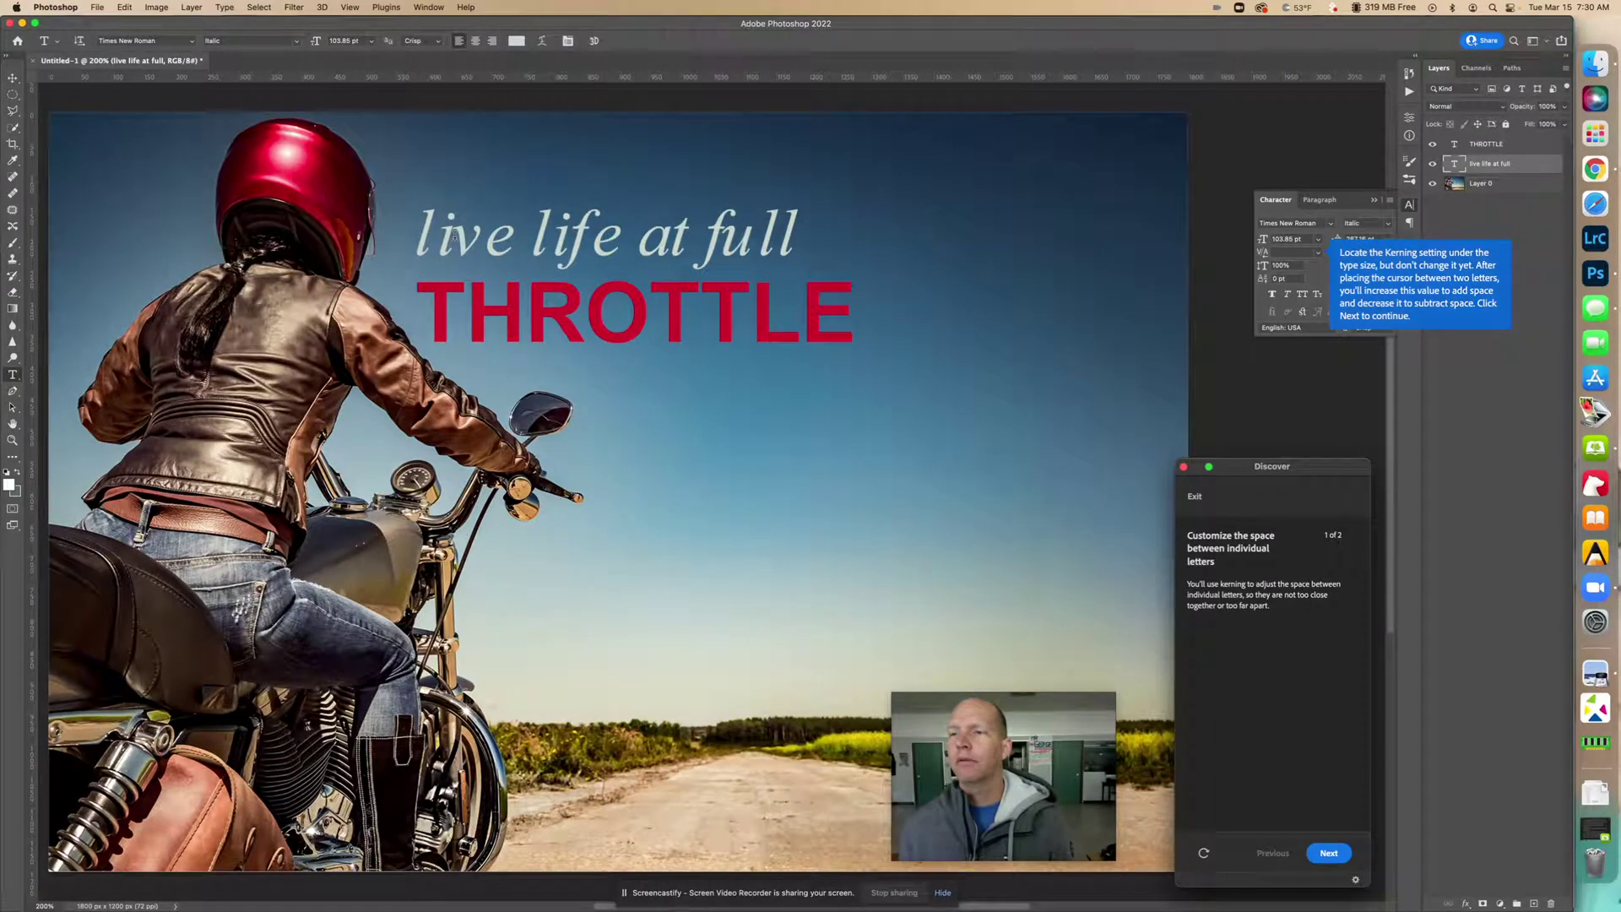
# Advance the tutorial, click into 'live life at full', and set its kerning preset to 0.
pyautogui.click(1324, 857)
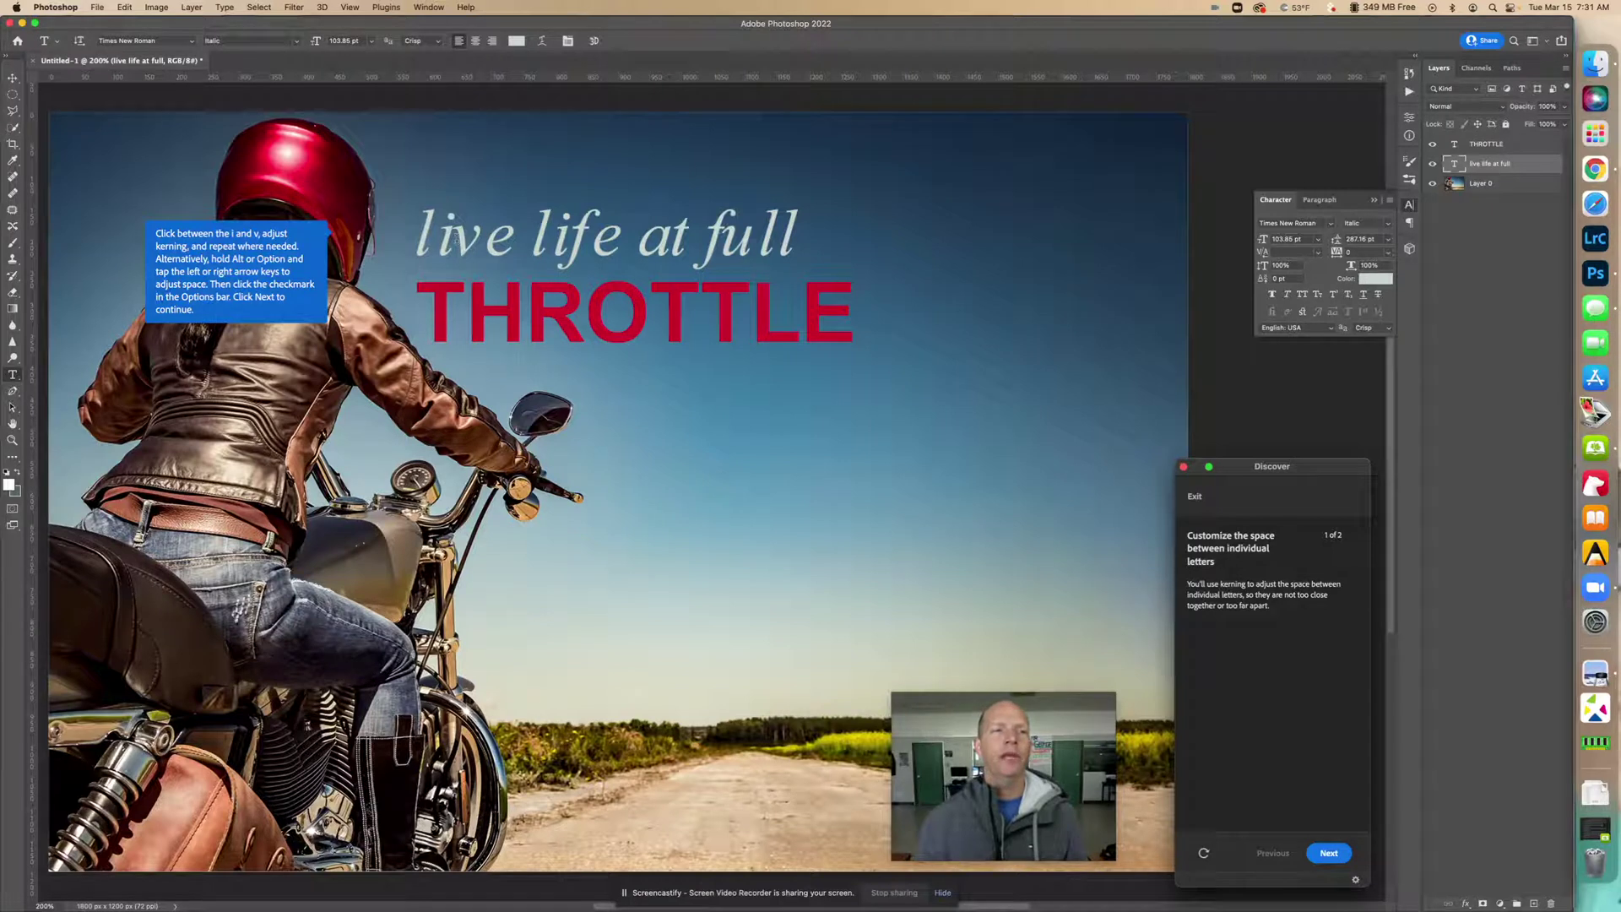
pyautogui.click(456, 240)
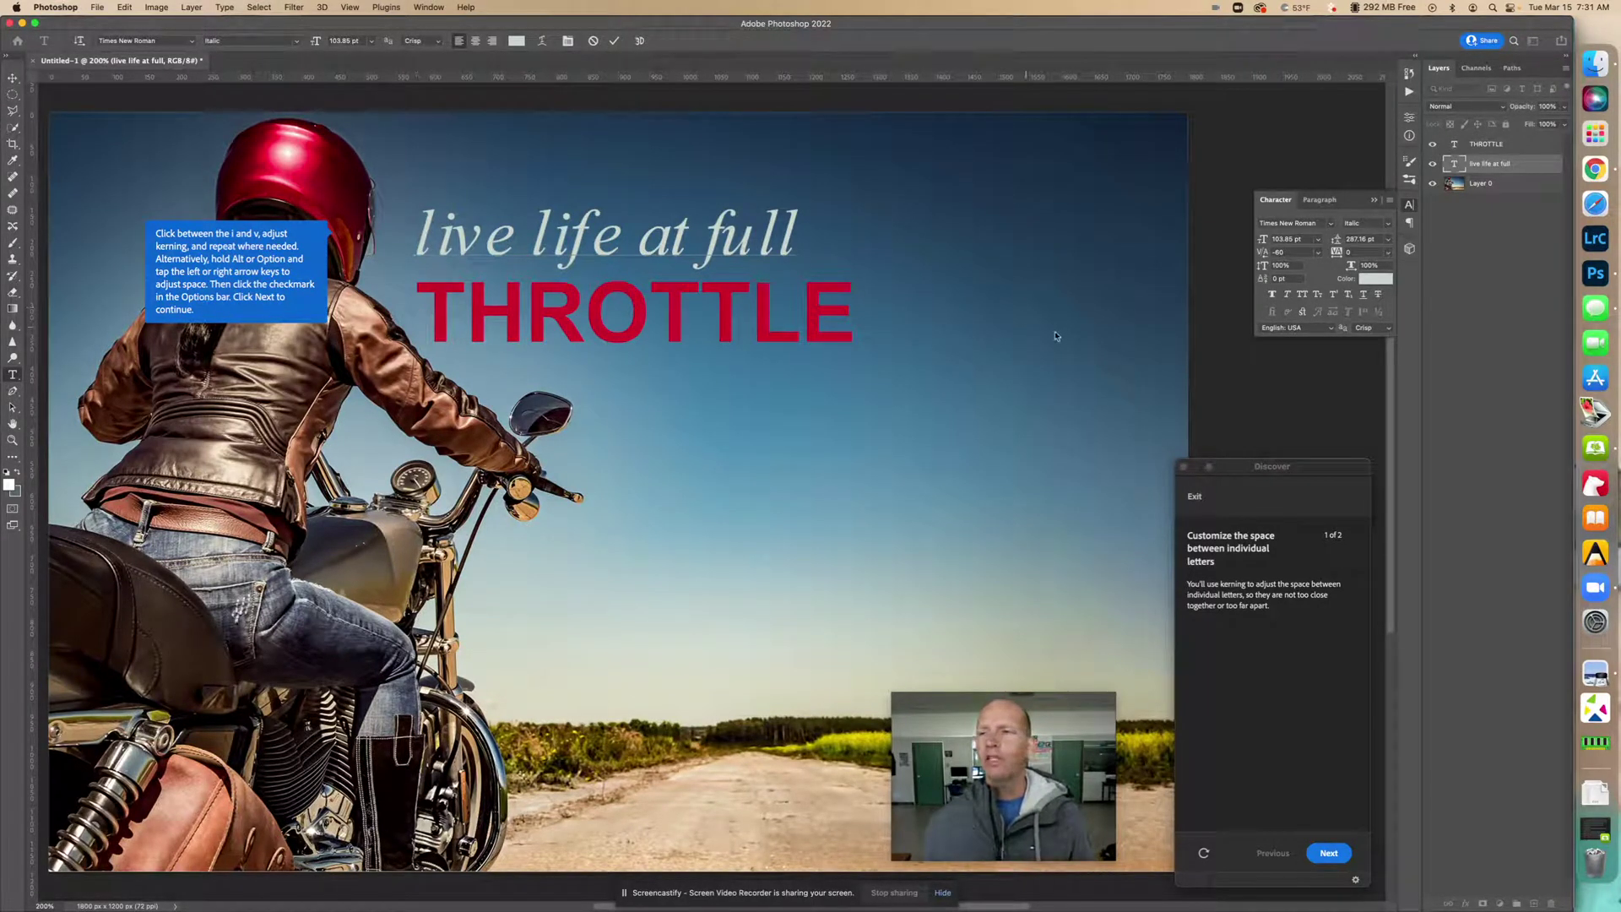
pyautogui.click(1321, 255)
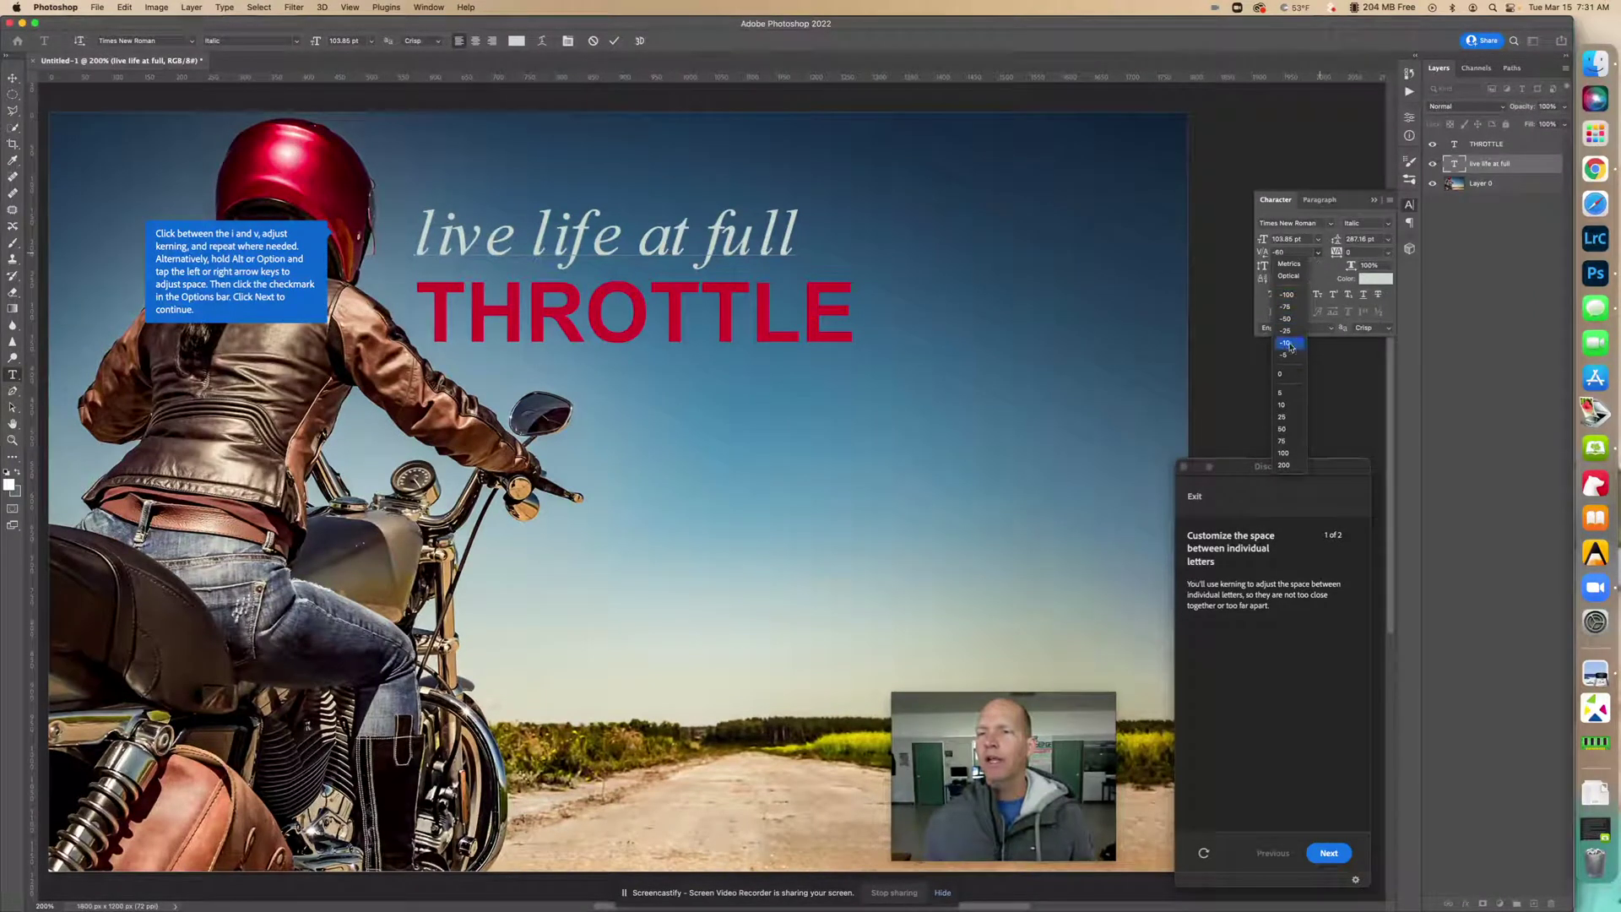
pyautogui.click(1282, 374)
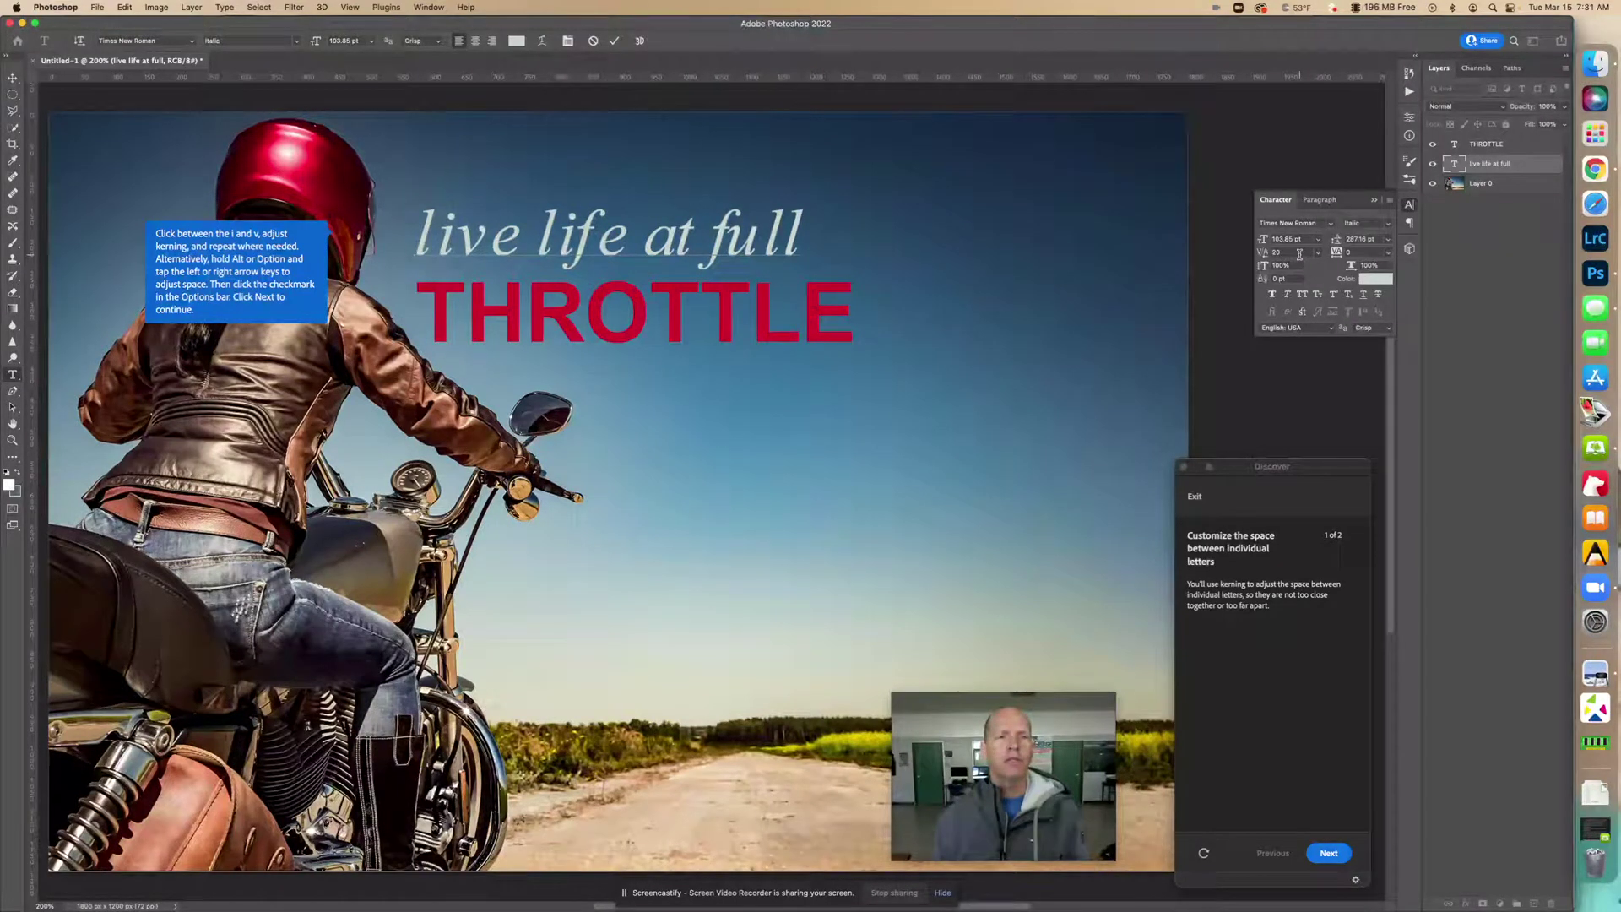
# Widen then narrow the kerning between 'li' and 've', returning it to 0.
pyautogui.hotkey('alt', 'Right')
pyautogui.hotkey('alt', 'Right')
pyautogui.hotkey('alt', 'Right')
pyautogui.hotkey('alt', 'Right')
pyautogui.hotkey('alt', 'Right')
pyautogui.hotkey('alt', 'Right')
pyautogui.hotkey('alt', 'Right')
pyautogui.hotkey('alt', 'Right')
pyautogui.hotkey('alt', 'Right')
pyautogui.hotkey('alt', 'Right')
pyautogui.hotkey('alt', 'Right')
pyautogui.hotkey('alt', 'Right')
pyautogui.hotkey('alt', 'Right')
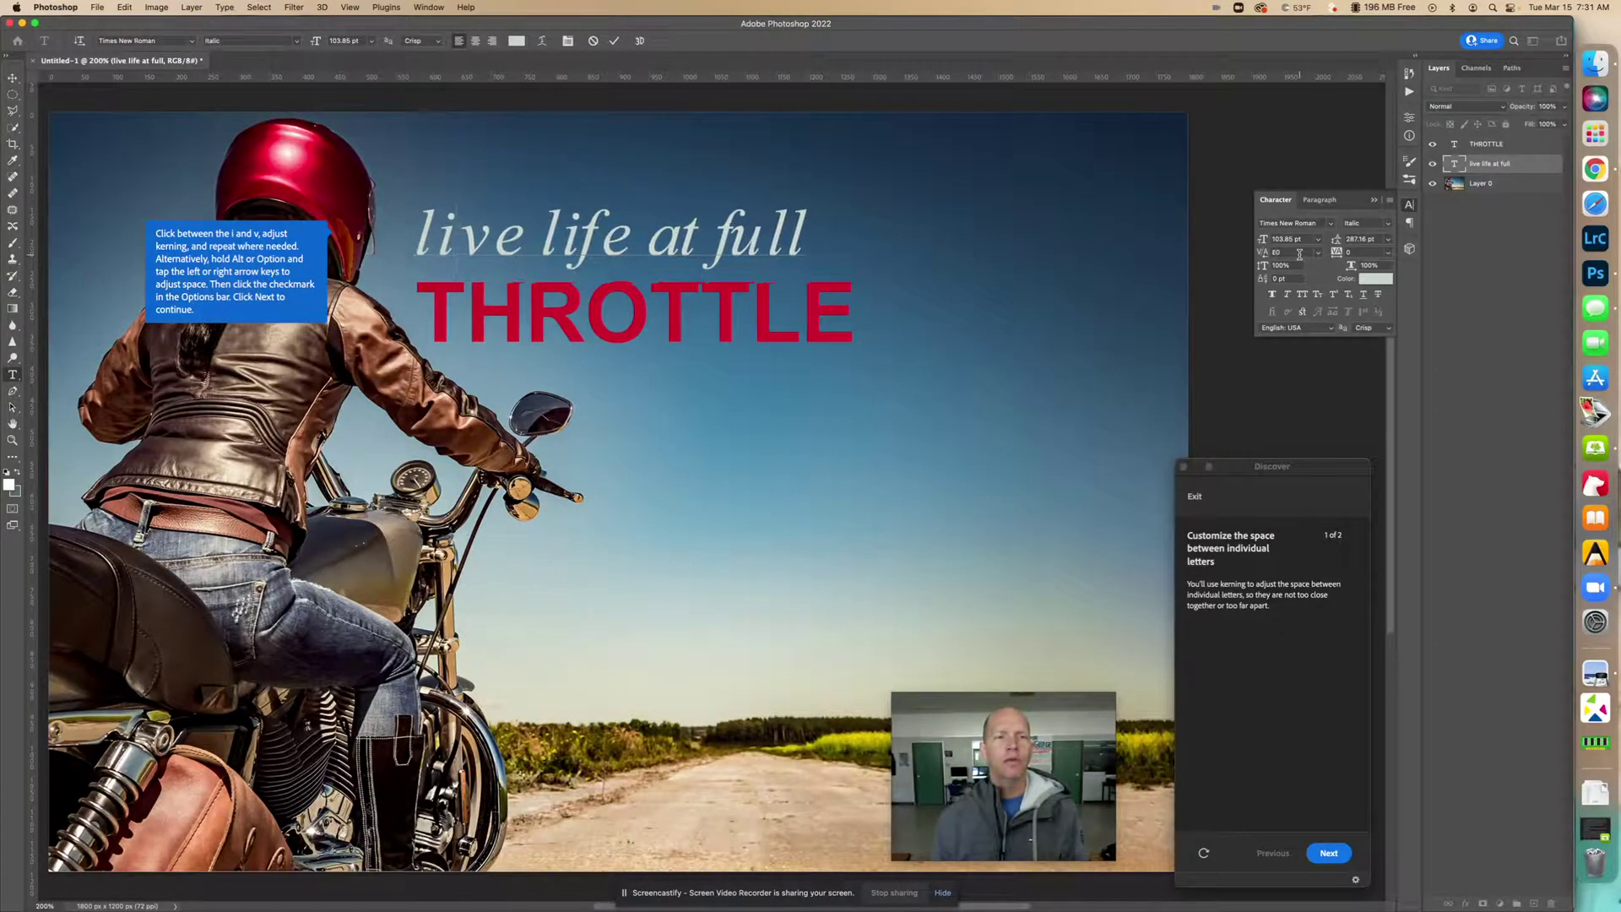
pyautogui.hotkey('alt', 'Right')
pyautogui.hotkey('alt', 'Right')
pyautogui.hotkey('alt', 'Right')
pyautogui.hotkey('alt', 'Right')
pyautogui.hotkey('alt', 'Right')
pyautogui.hotkey('alt', 'Right')
pyautogui.hotkey('alt', 'Right')
pyautogui.hotkey('alt', 'Right')
pyautogui.hotkey('alt', 'Right')
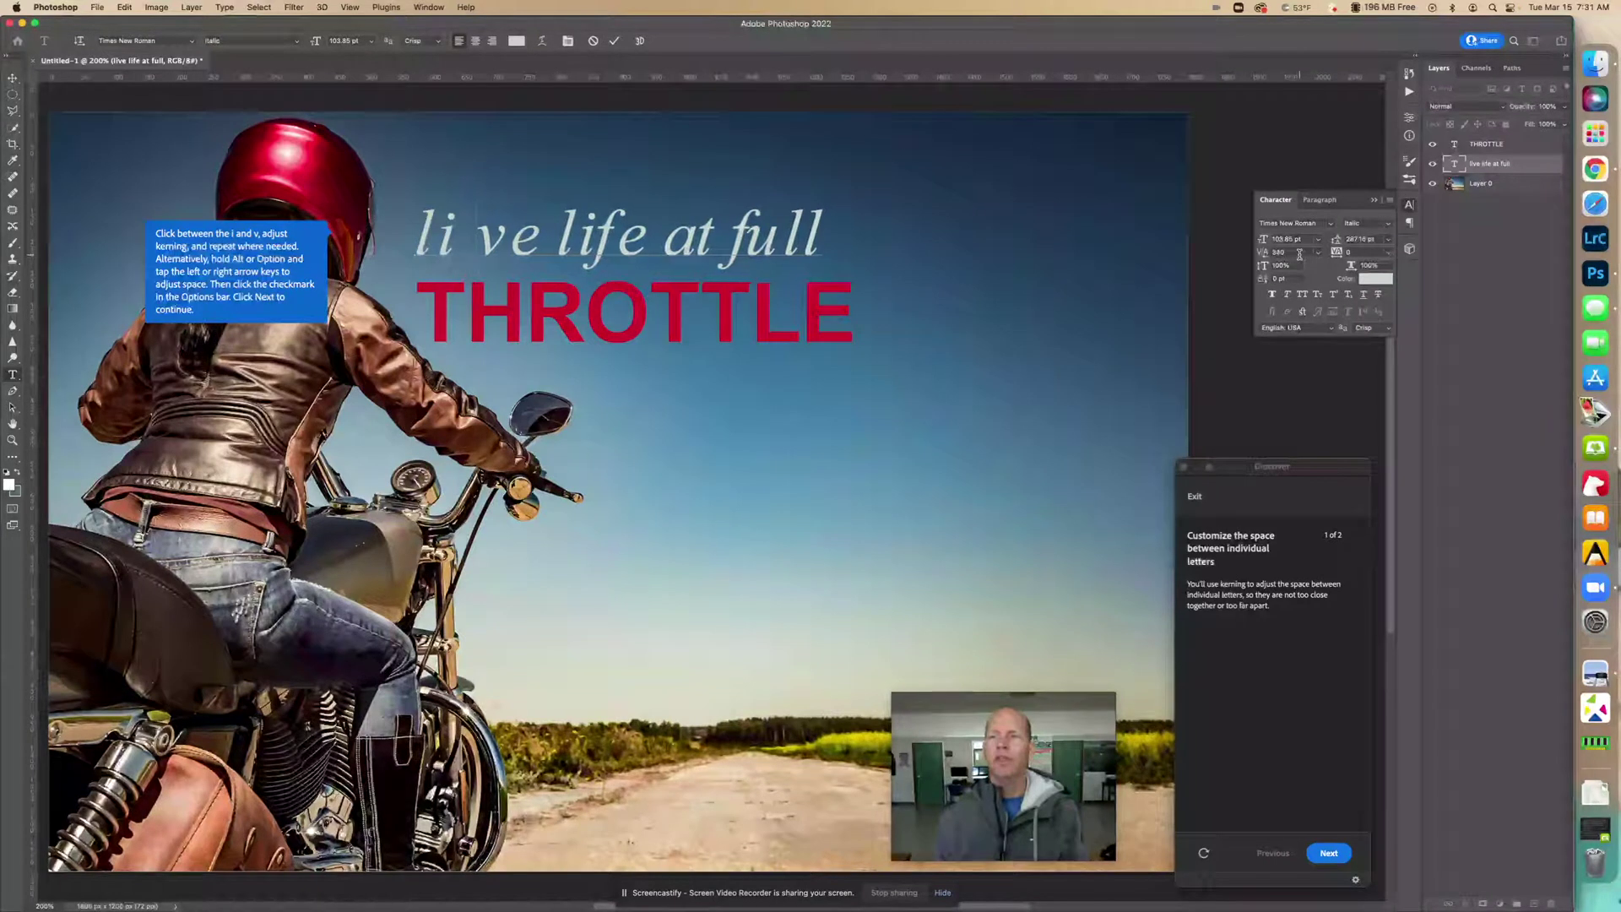
pyautogui.hotkey('alt', 'Left')
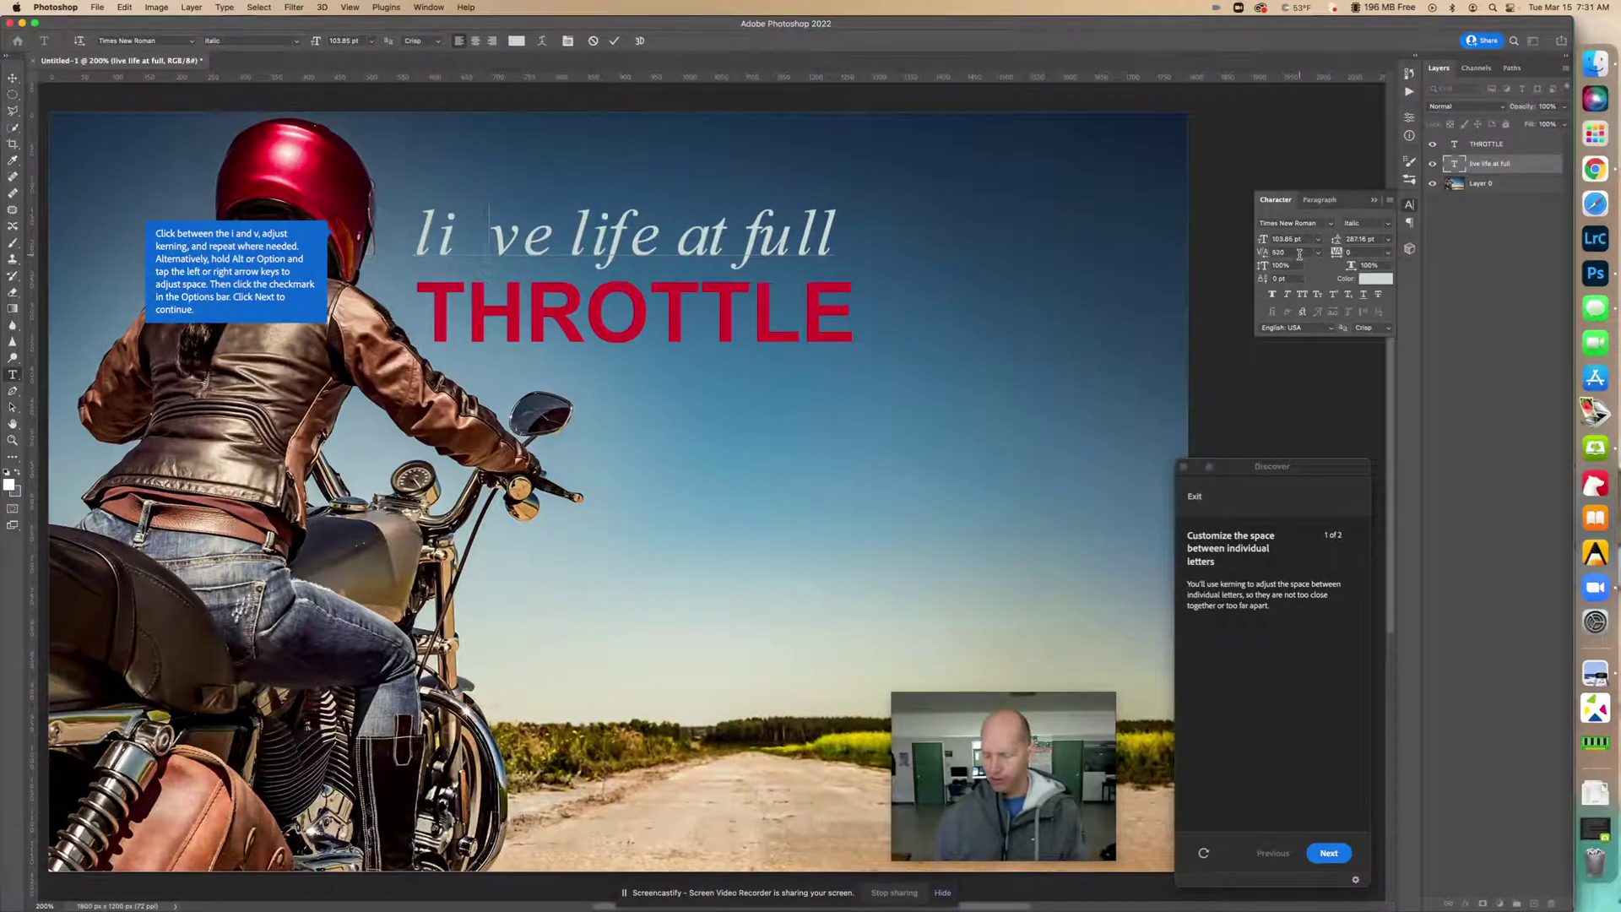
pyautogui.hotkey('alt', 'Left')
pyautogui.hotkey('alt', 'Left')
pyautogui.hotkey('alt', 'Left')
pyautogui.hotkey('alt', 'Left')
pyautogui.hotkey('alt', 'Left')
pyautogui.hotkey('alt', 'Left')
pyautogui.hotkey('alt', 'Left')
pyautogui.hotkey('alt', 'Left')
pyautogui.hotkey('alt', 'Left')
pyautogui.hotkey('alt', 'Left')
pyautogui.hotkey('alt', 'Left')
pyautogui.hotkey('alt', 'Left')
pyautogui.hotkey('alt', 'Left')
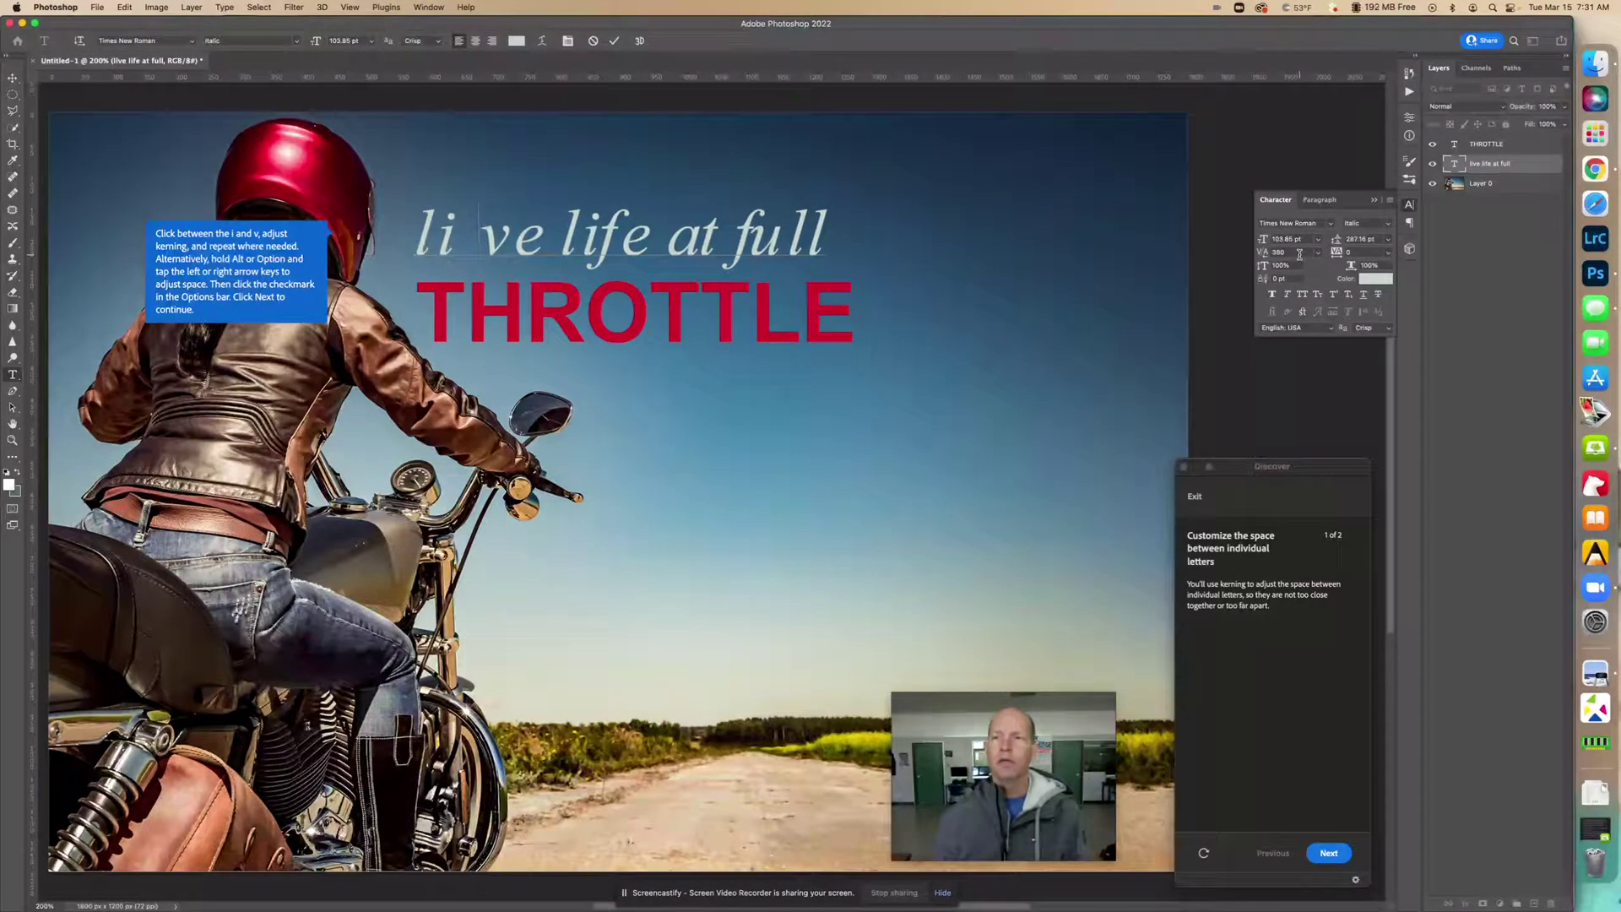
pyautogui.hotkey('alt', 'Left')
pyautogui.hotkey('alt', 'Left')
pyautogui.hotkey('alt', 'Left')
pyautogui.hotkey('alt', 'Left')
pyautogui.hotkey('alt', 'Left')
pyautogui.hotkey('alt', 'Left')
pyautogui.hotkey('alt', 'Left')
pyautogui.hotkey('alt', 'Left')
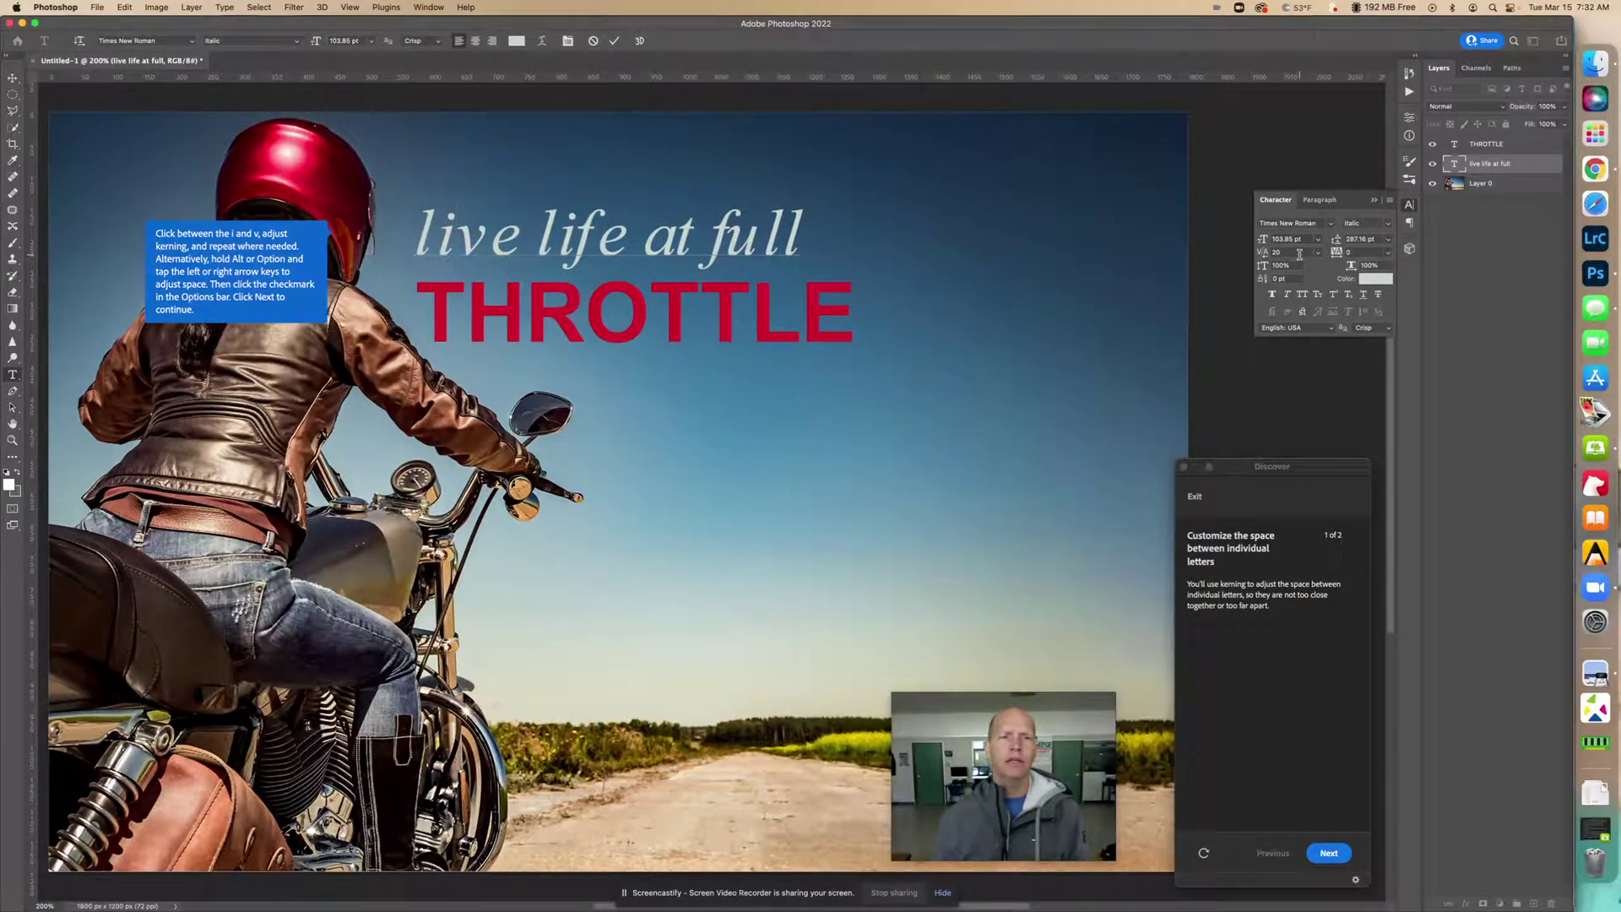
pyautogui.hotkey('alt', 'Left')
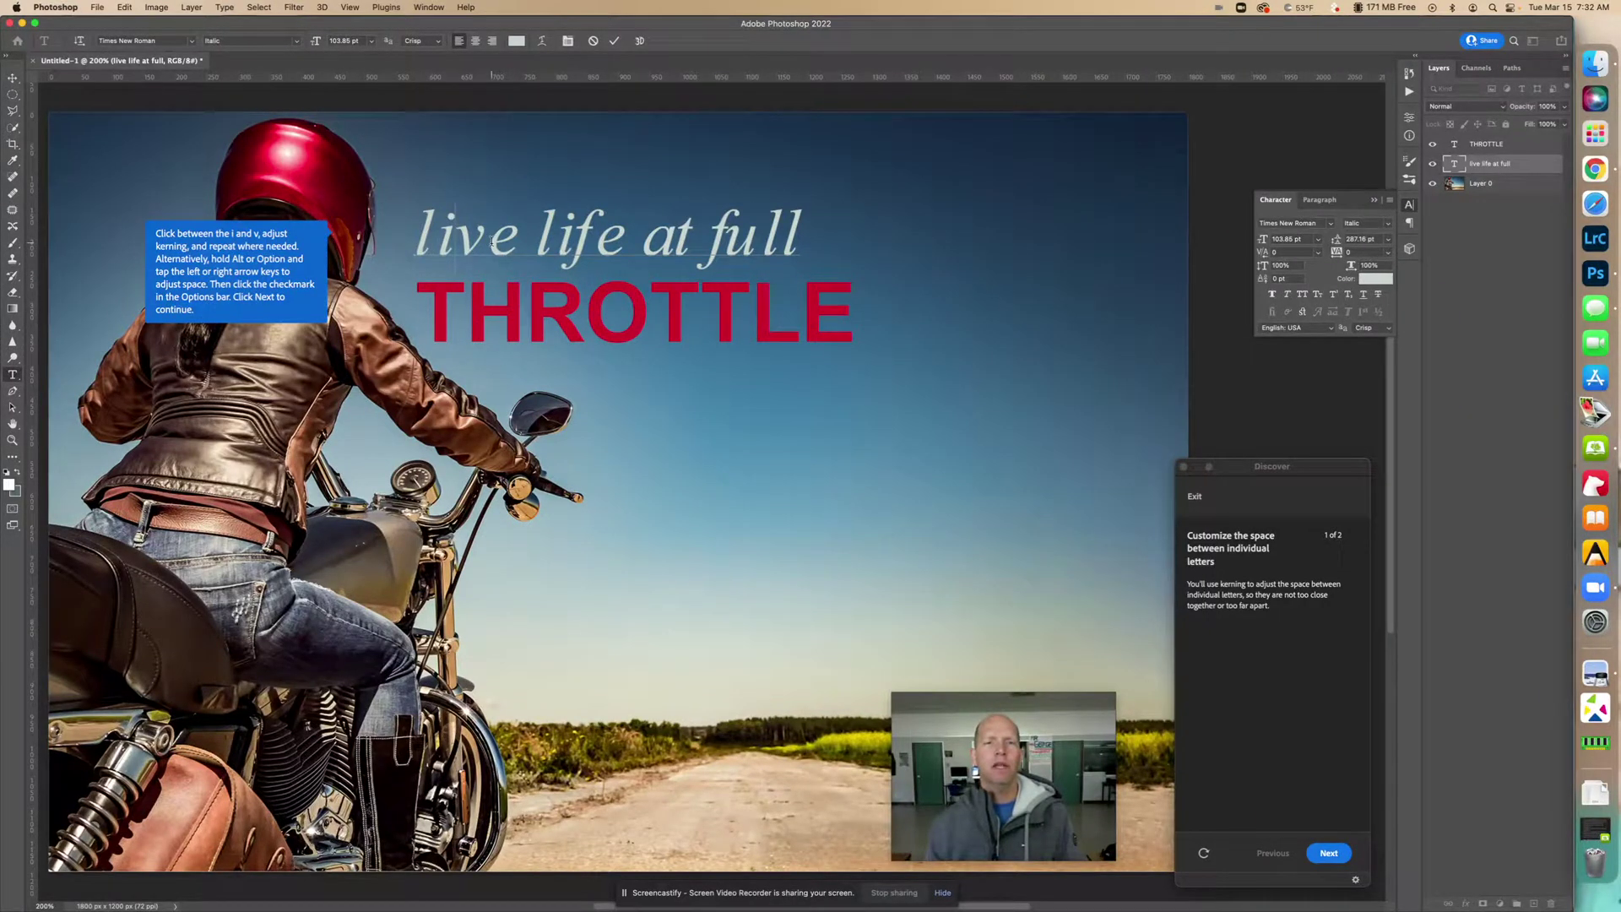
# Tighten and then loosen the kerning at letter pairs inside the word 'life'.
pyautogui.click(568, 250)
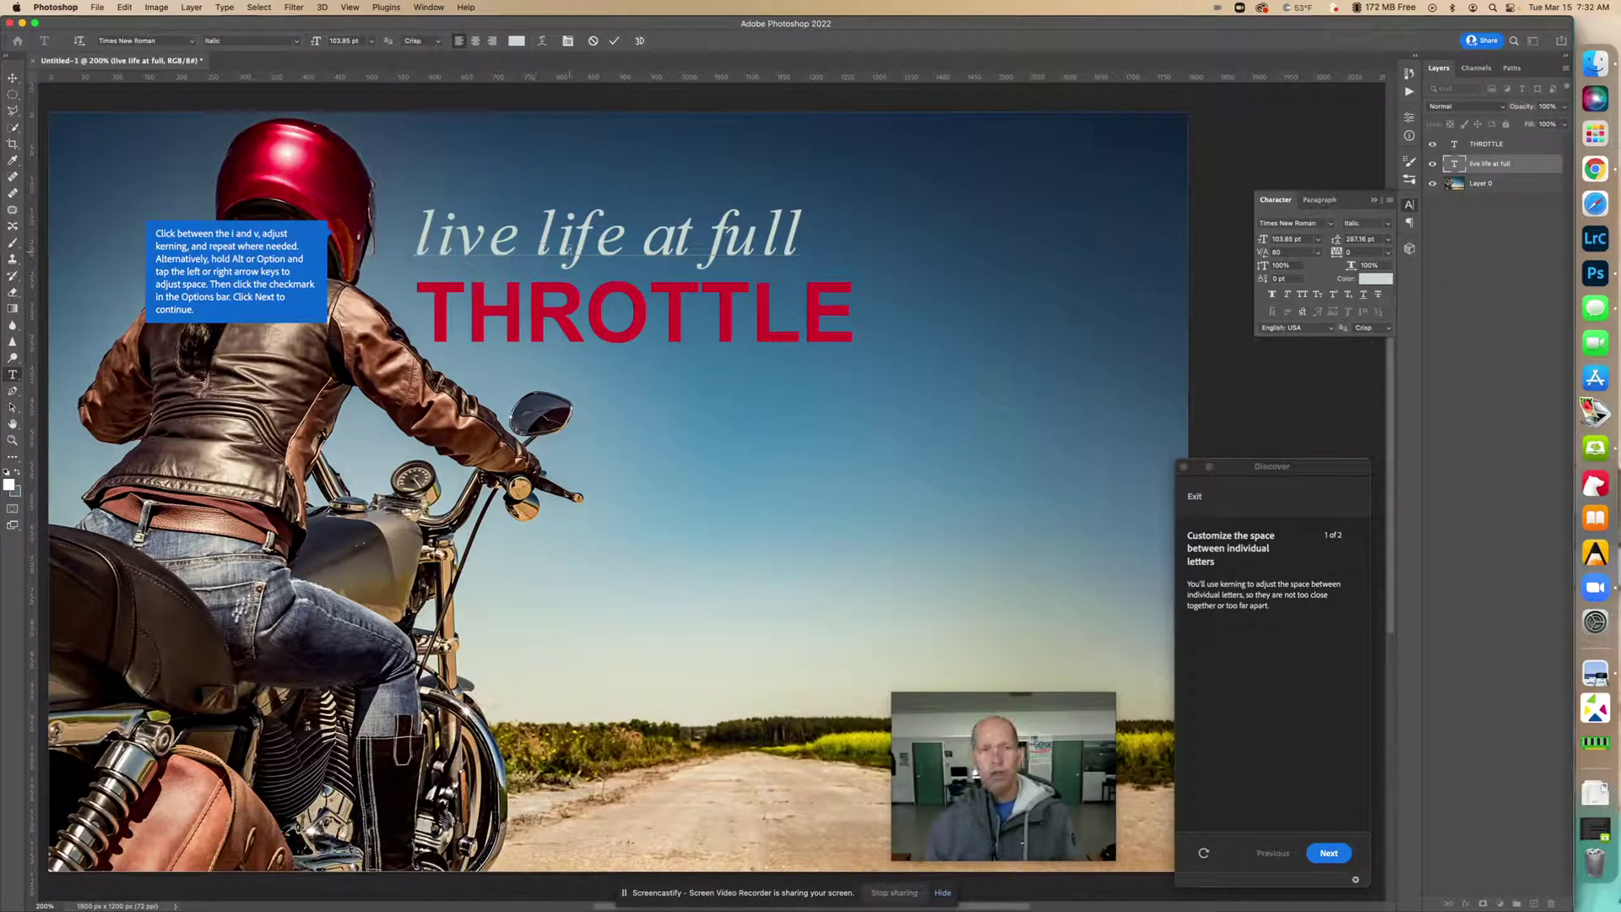
pyautogui.hotkey('alt', 'Left')
pyautogui.hotkey('alt', 'Left')
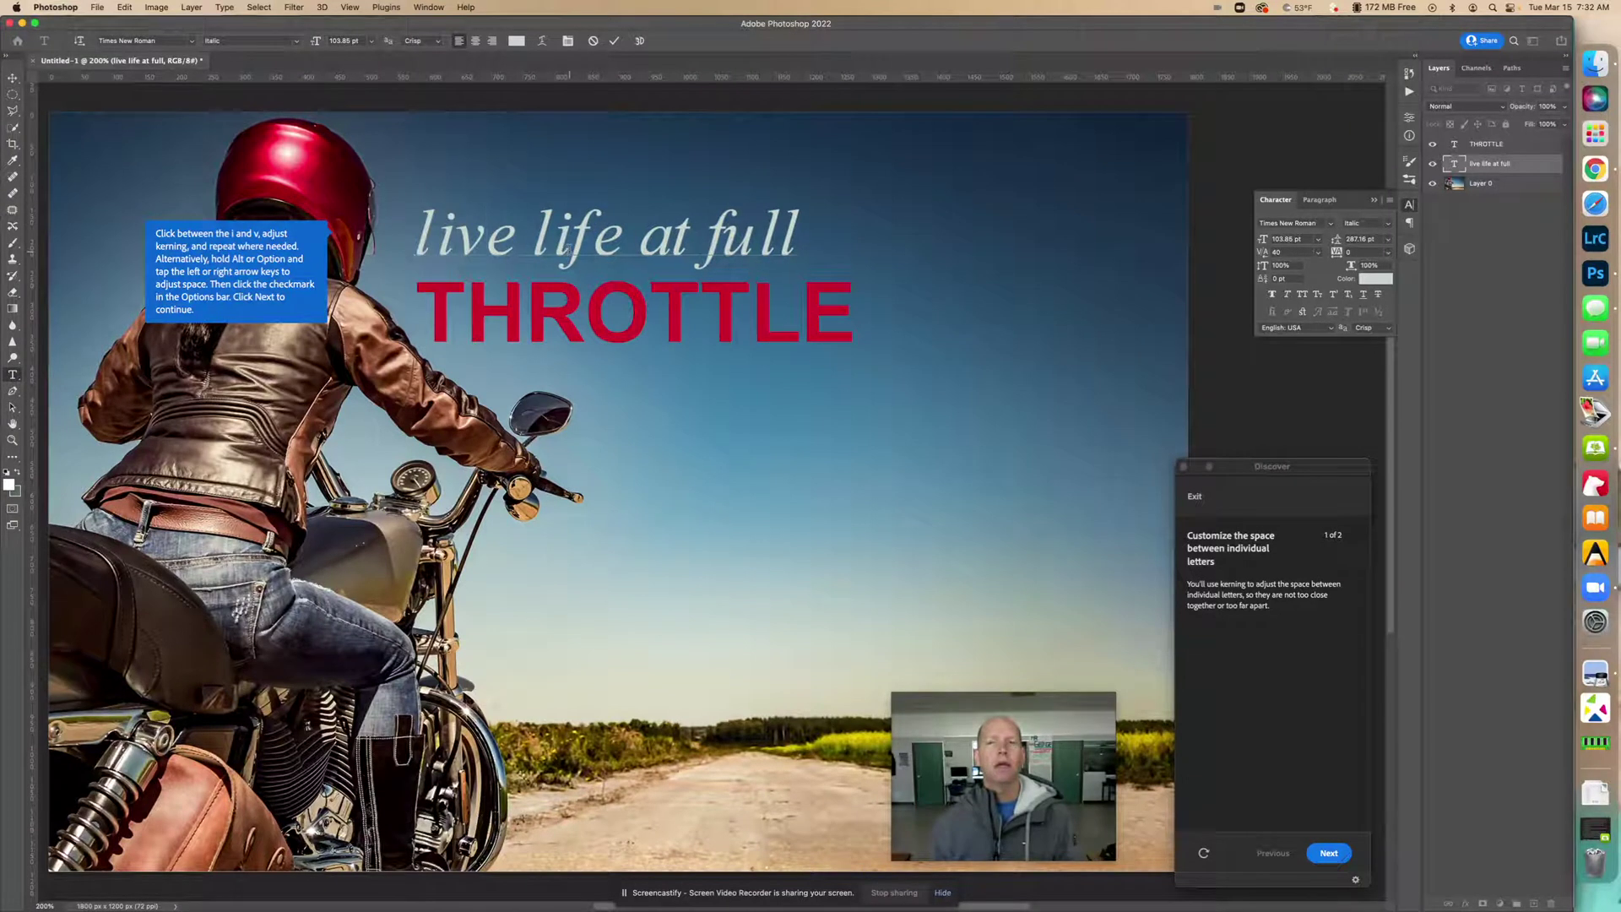
pyautogui.hotkey('alt', 'Left')
pyautogui.hotkey('alt', 'Left')
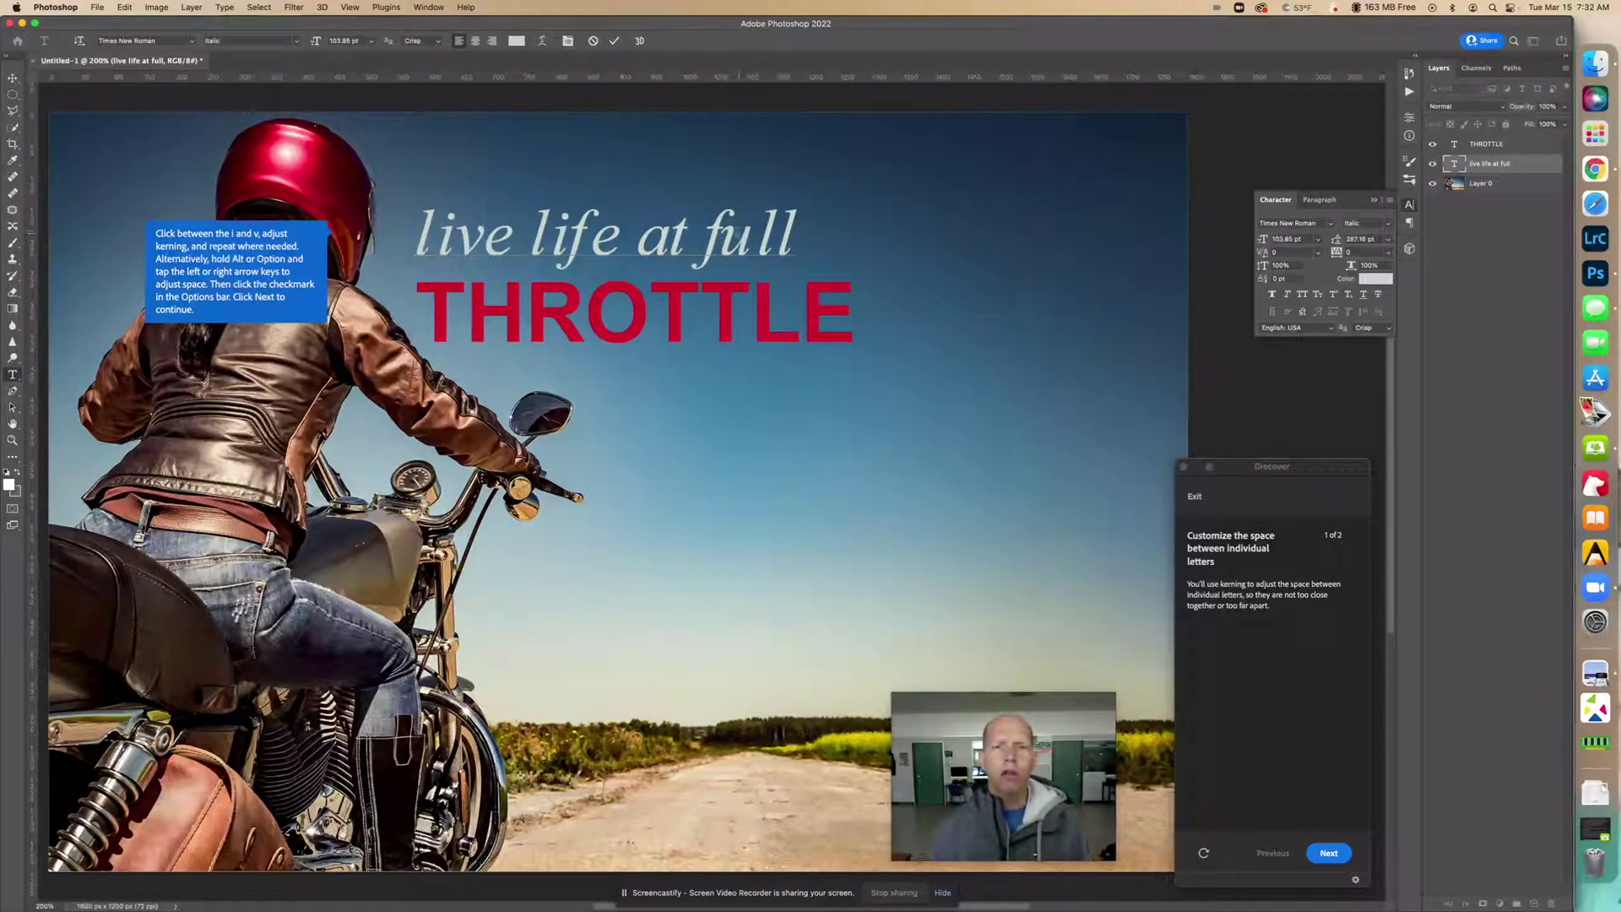
pyautogui.hotkey('alt', 'Left')
pyautogui.hotkey('alt', 'Left')
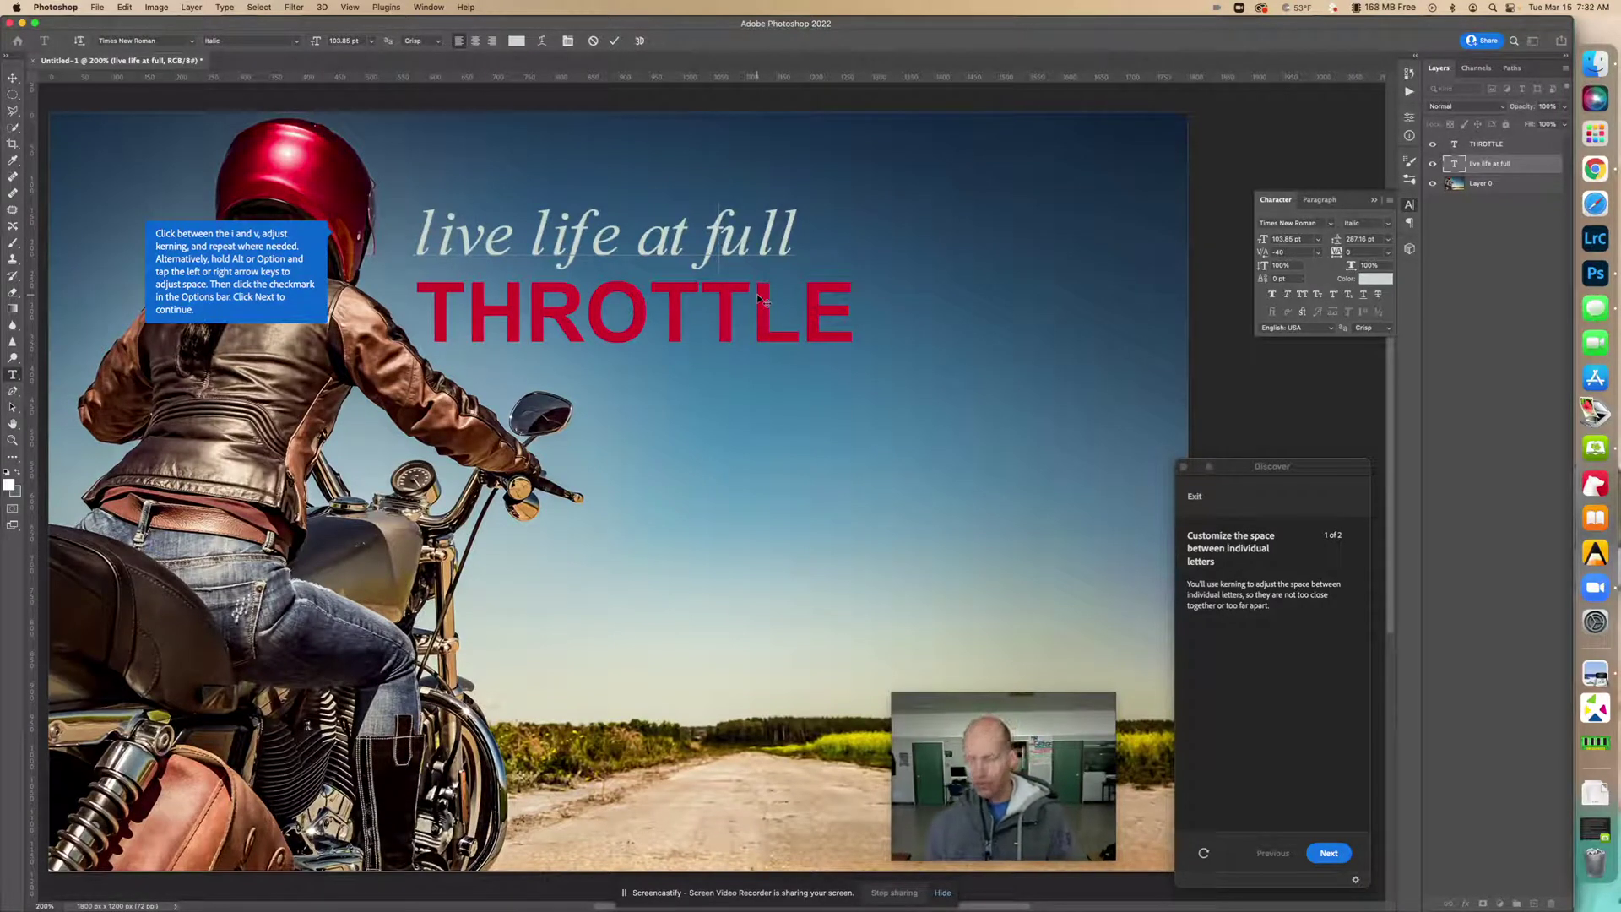
pyautogui.hotkey('alt', 'Right')
pyautogui.hotkey('alt', 'Right')
pyautogui.hotkey('alt', 'Right')
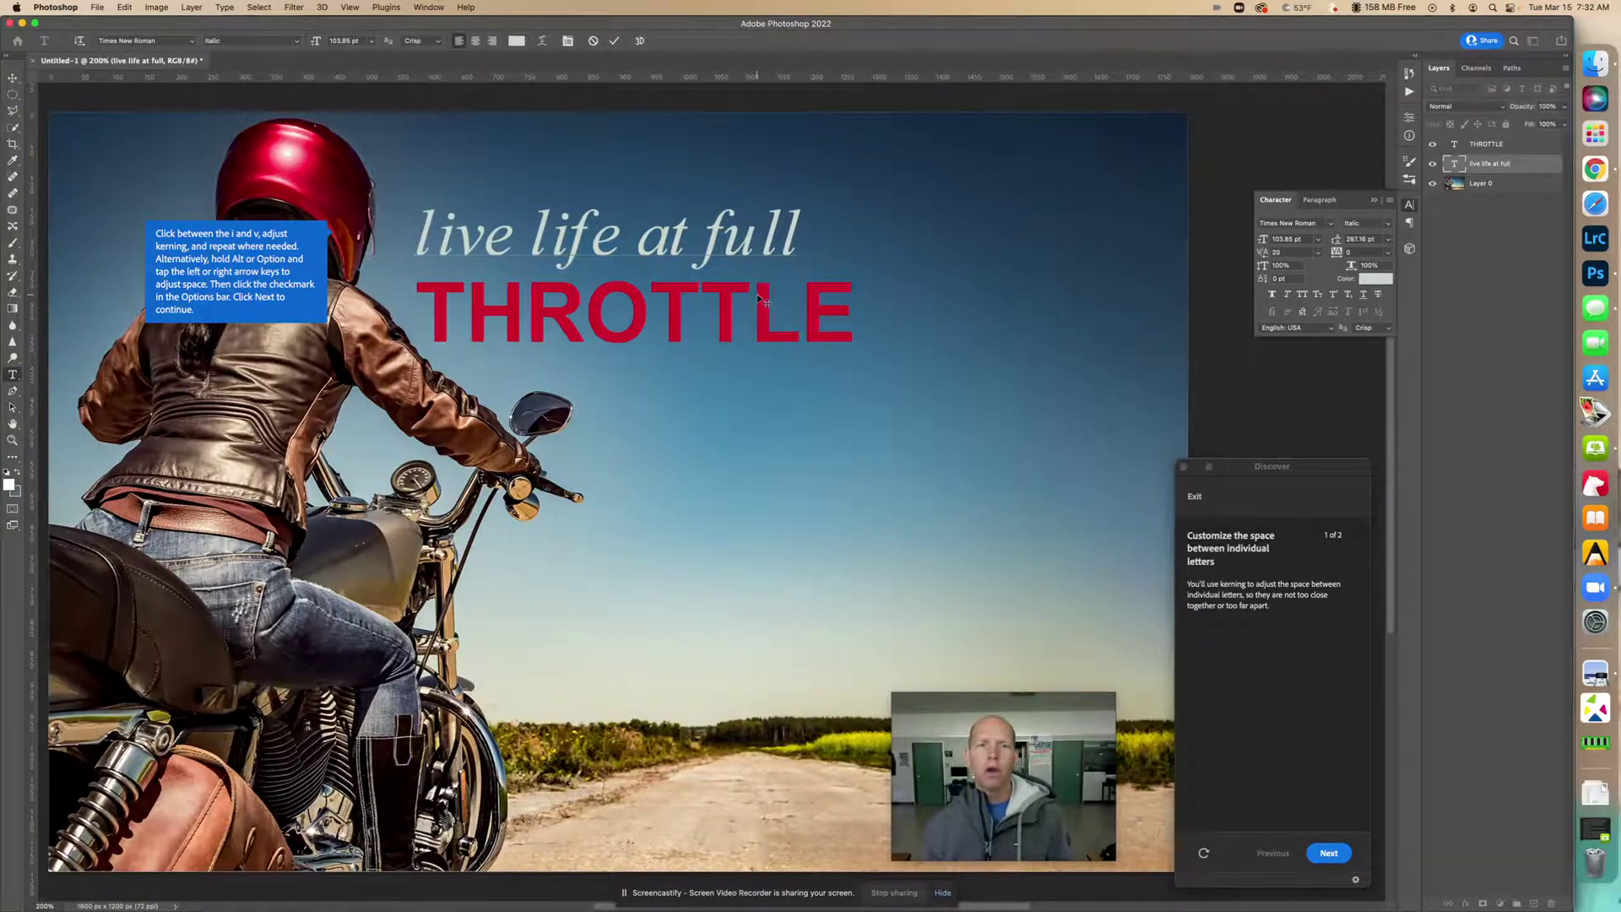
# Spread the letter pair further apart, then undo after words get accidentally deleted.
pyautogui.hotkey('alt', 'Right')
pyautogui.hotkey('alt', 'Right')
pyautogui.hotkey('alt', 'Right')
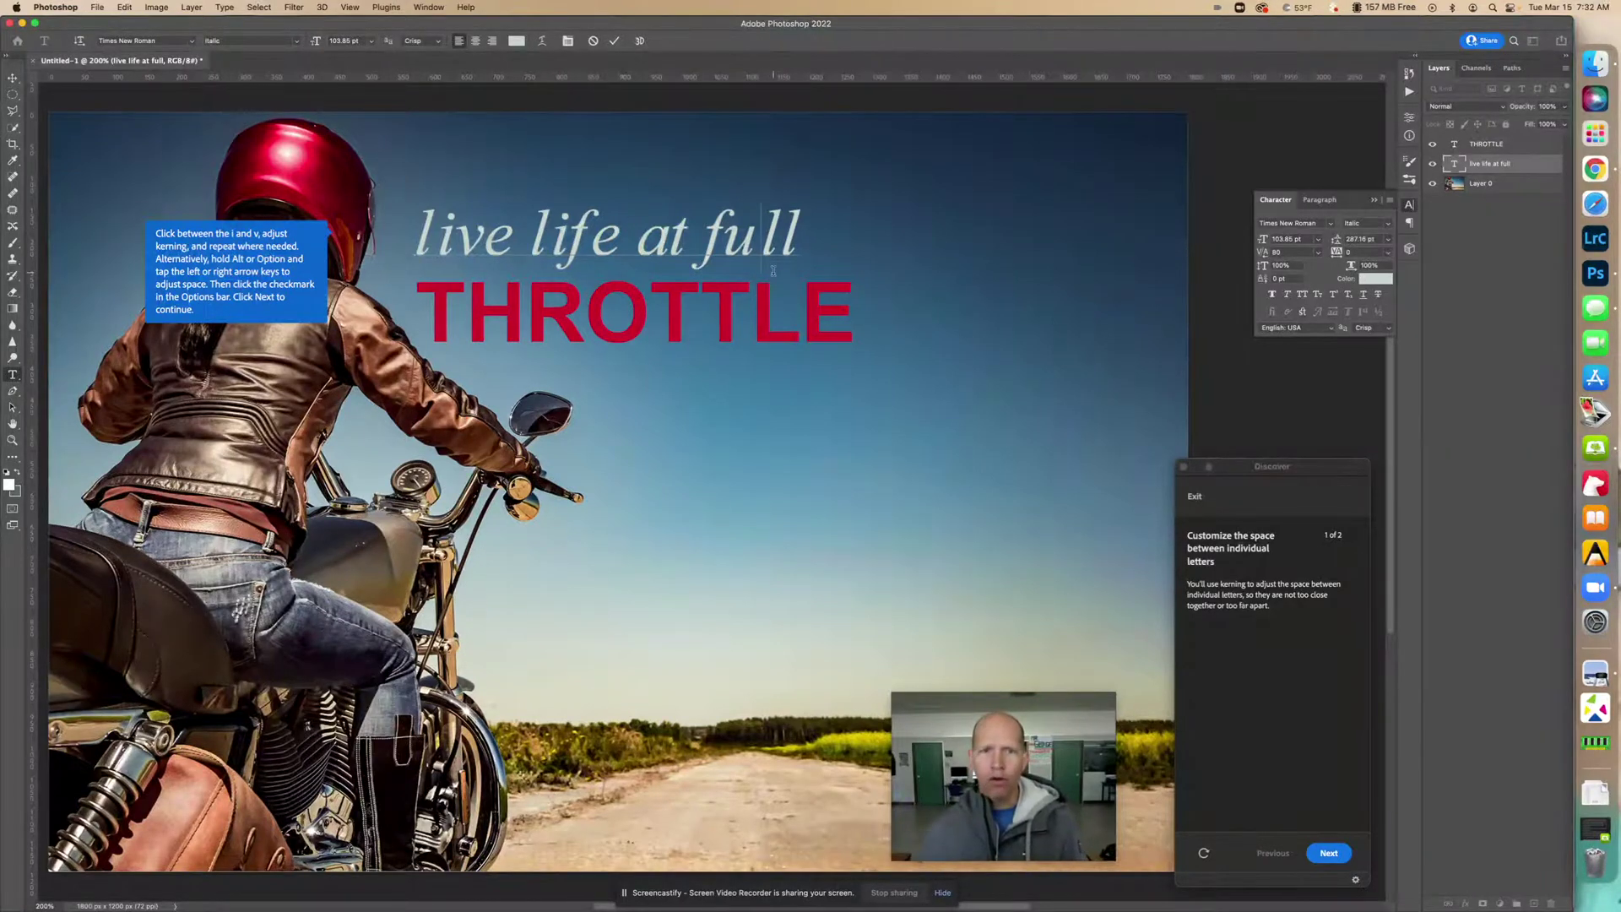
pyautogui.hotkey('alt', 'BackSpace')
pyautogui.hotkey('alt', 'BackSpace')
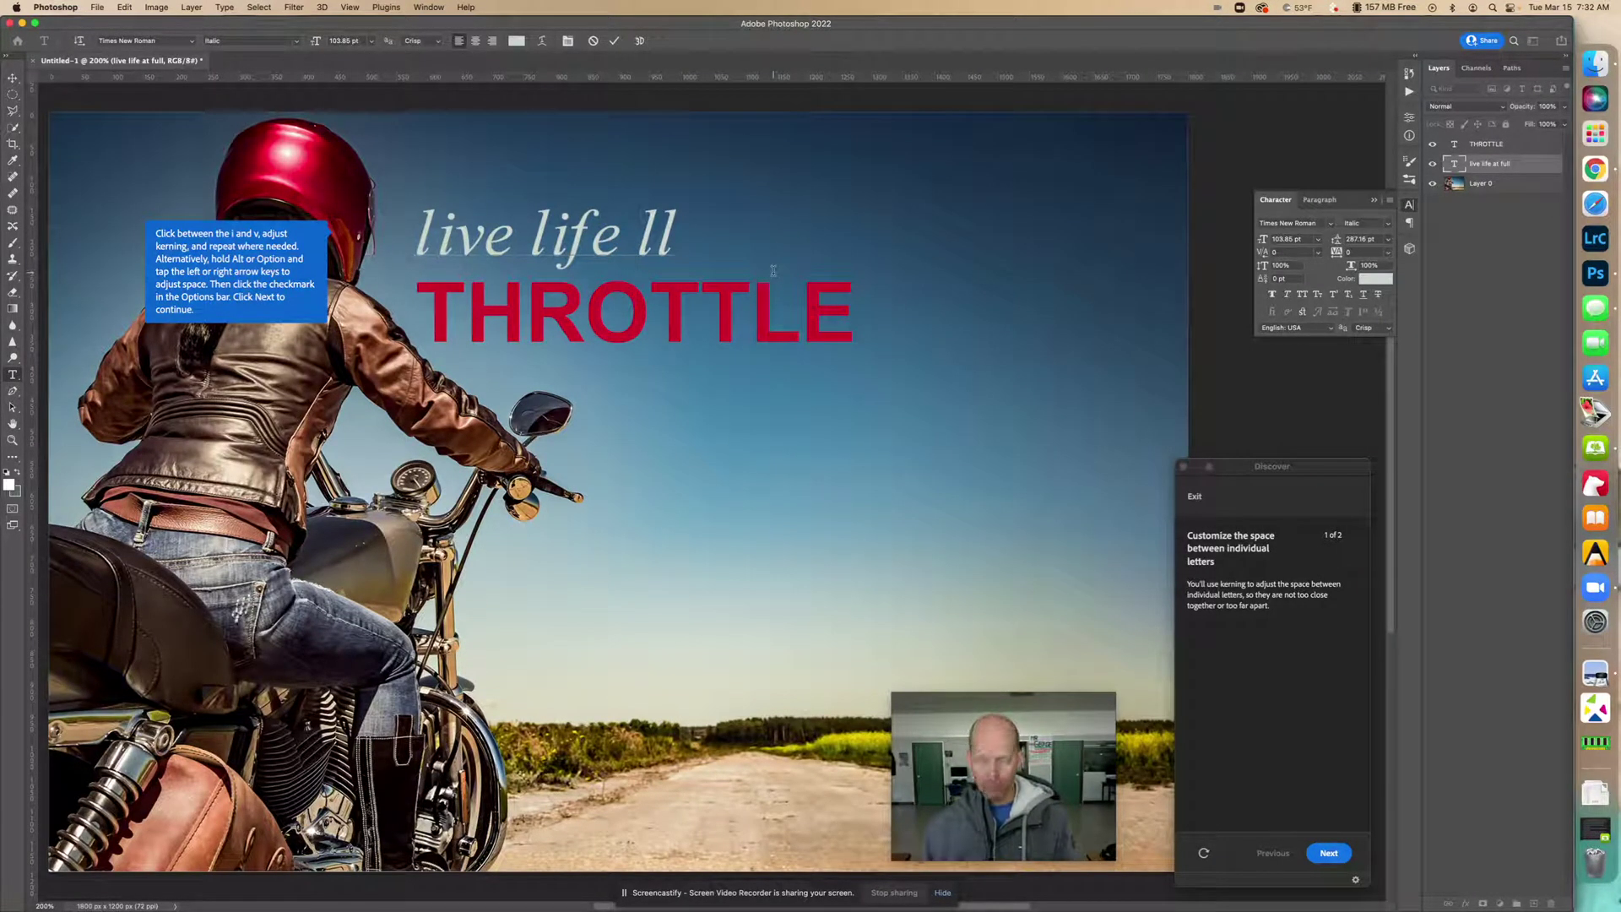
pyautogui.press('super+z')
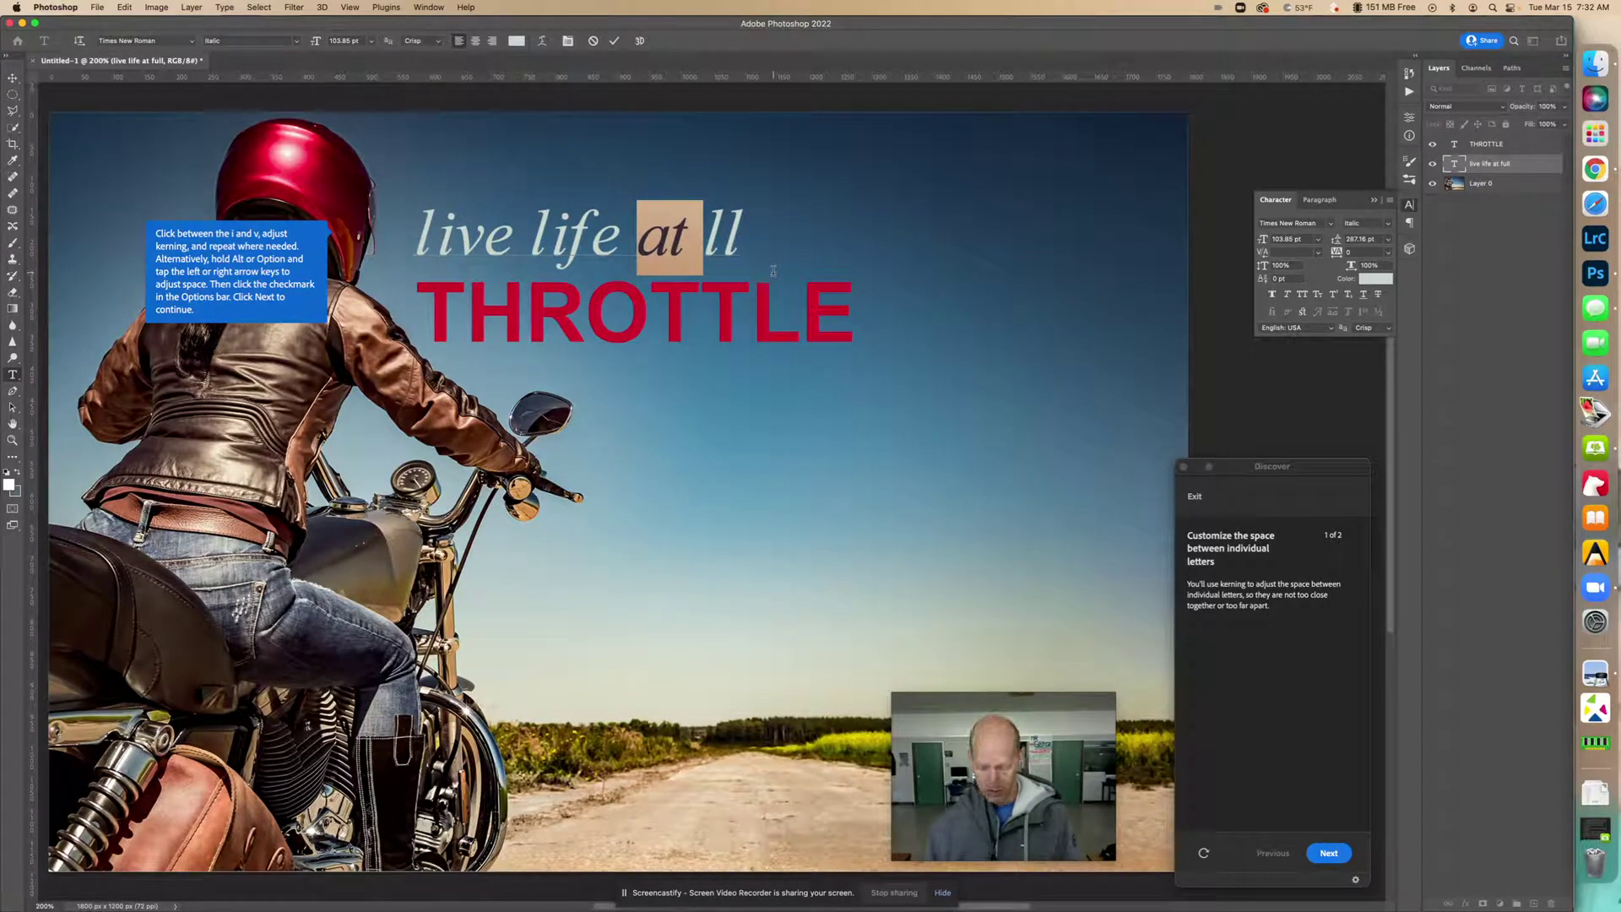
# Use Edit > Toggle Last State, open the History panel, and retype 'at ful'.
pyautogui.click(127, 7)
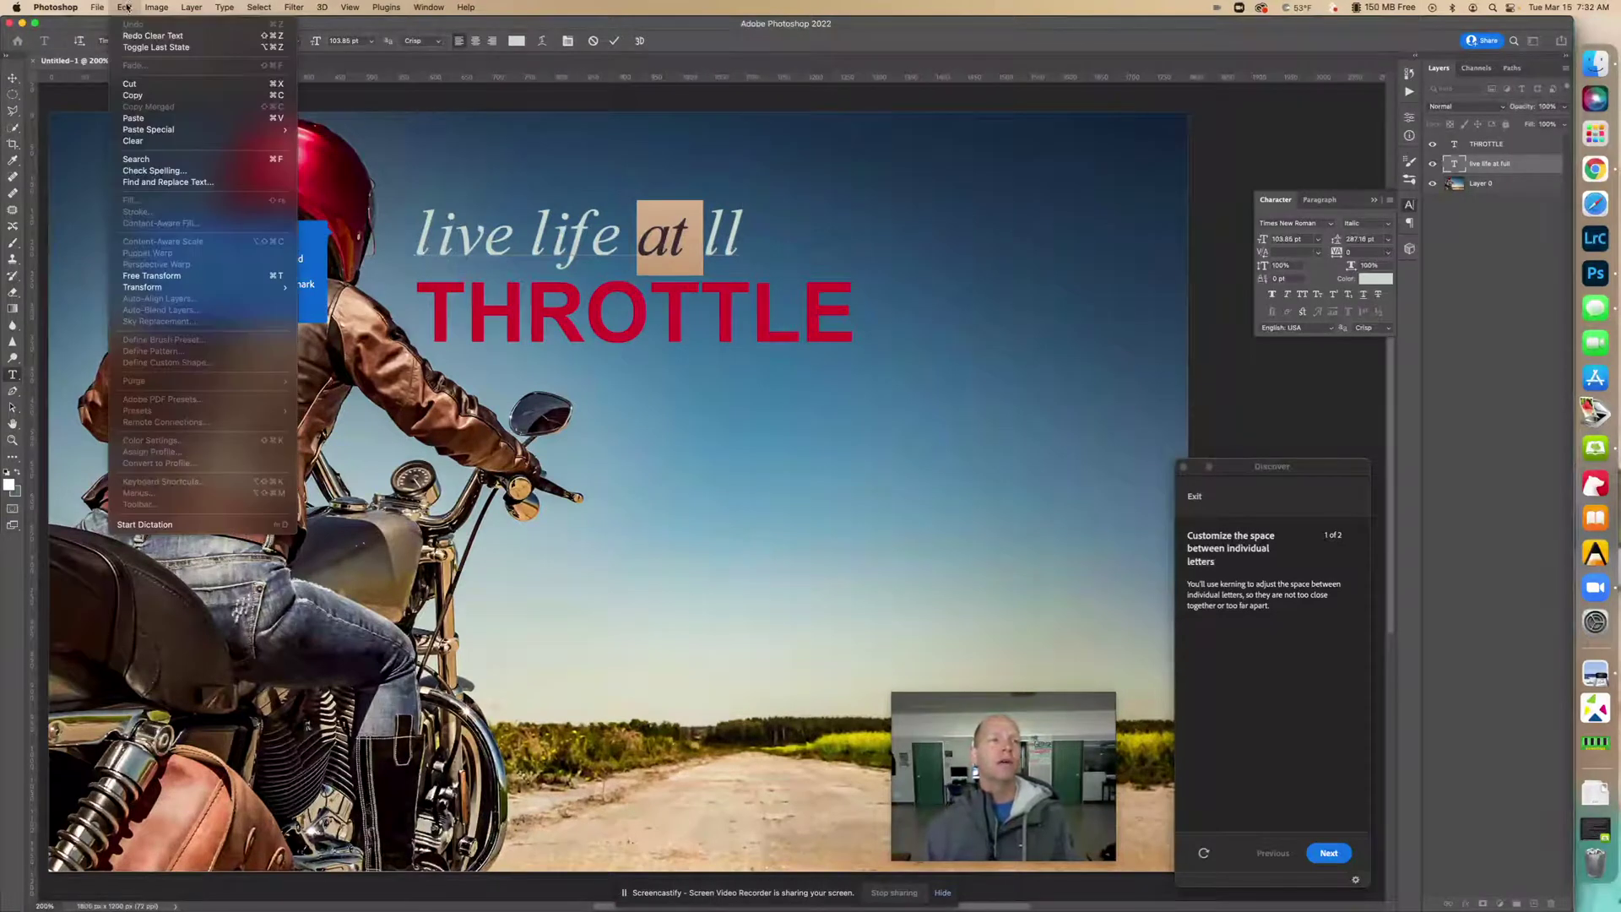
pyautogui.click(129, 48)
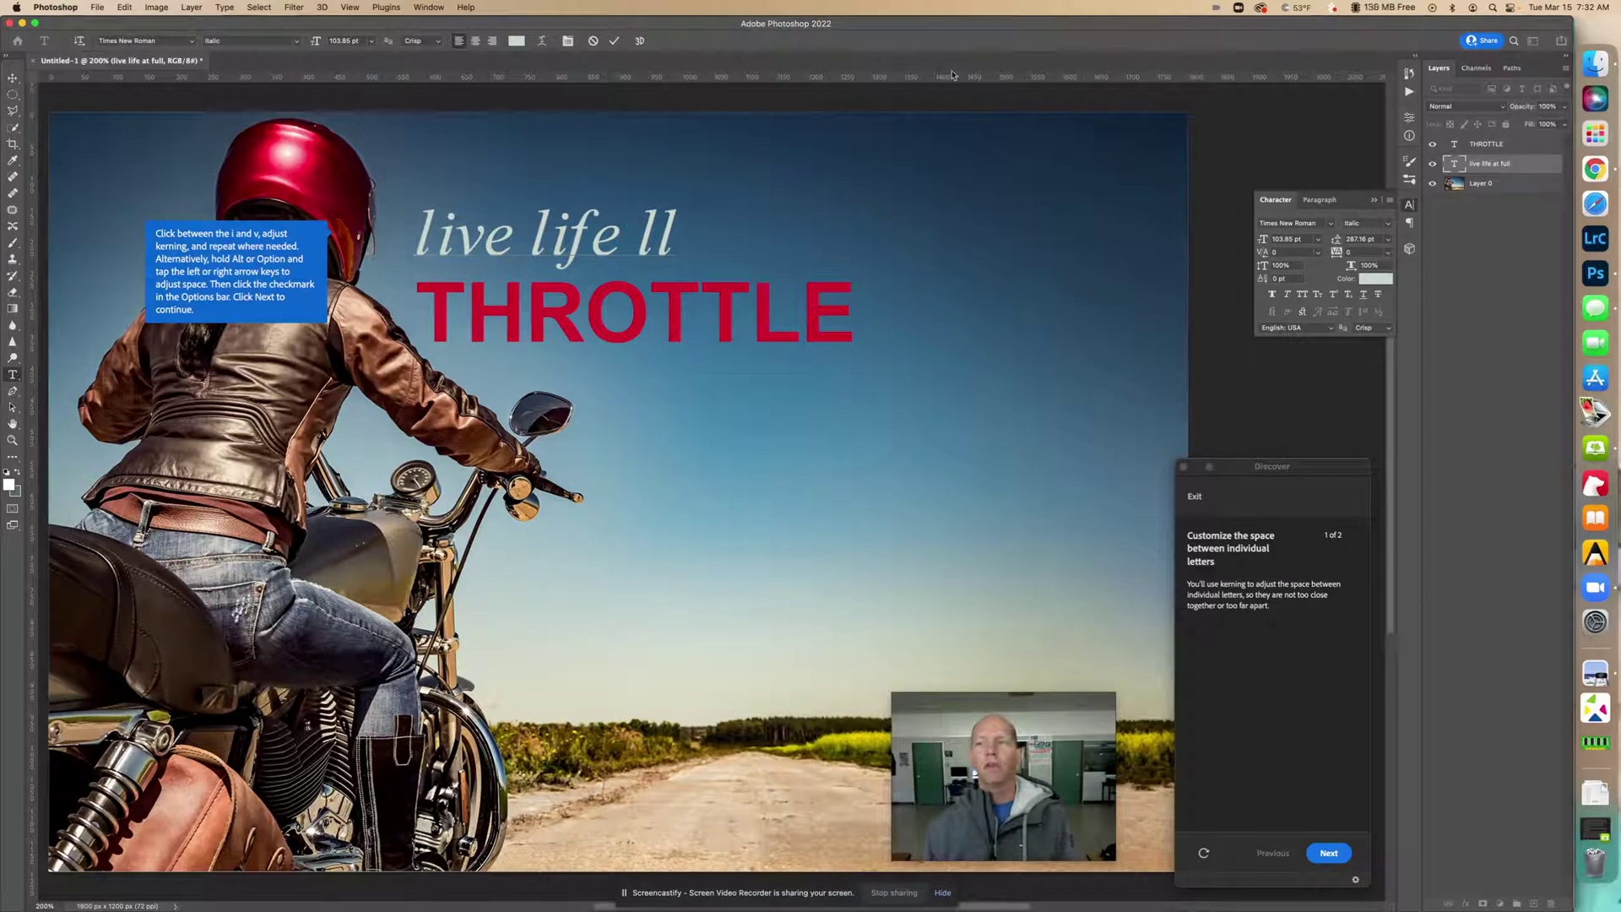
pyautogui.click(1411, 75)
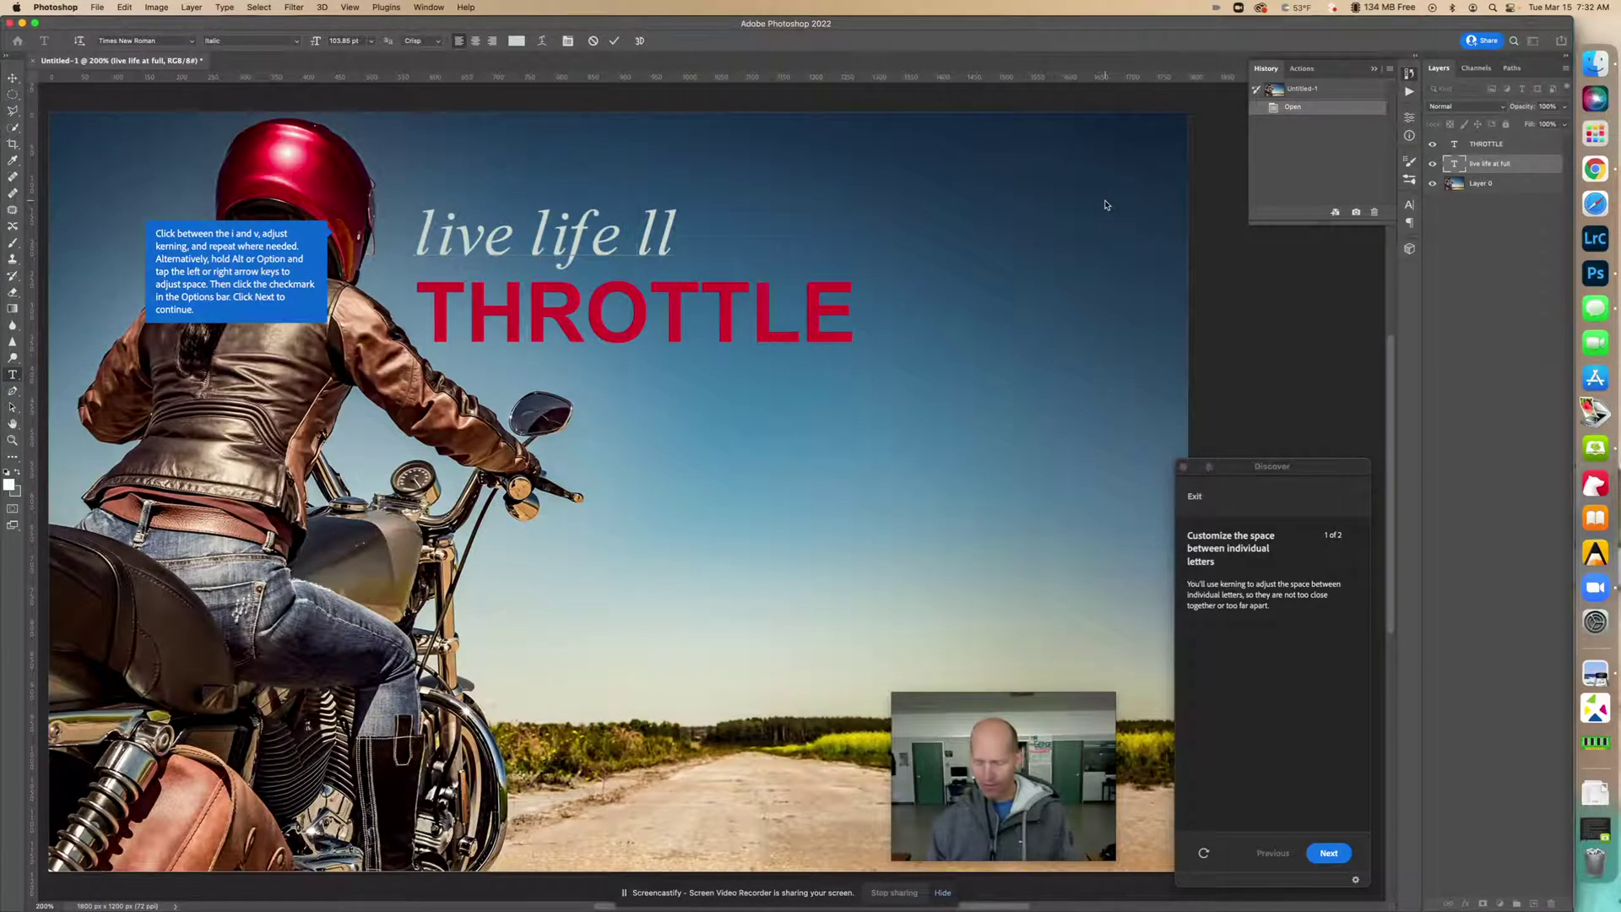
pyautogui.write('at')
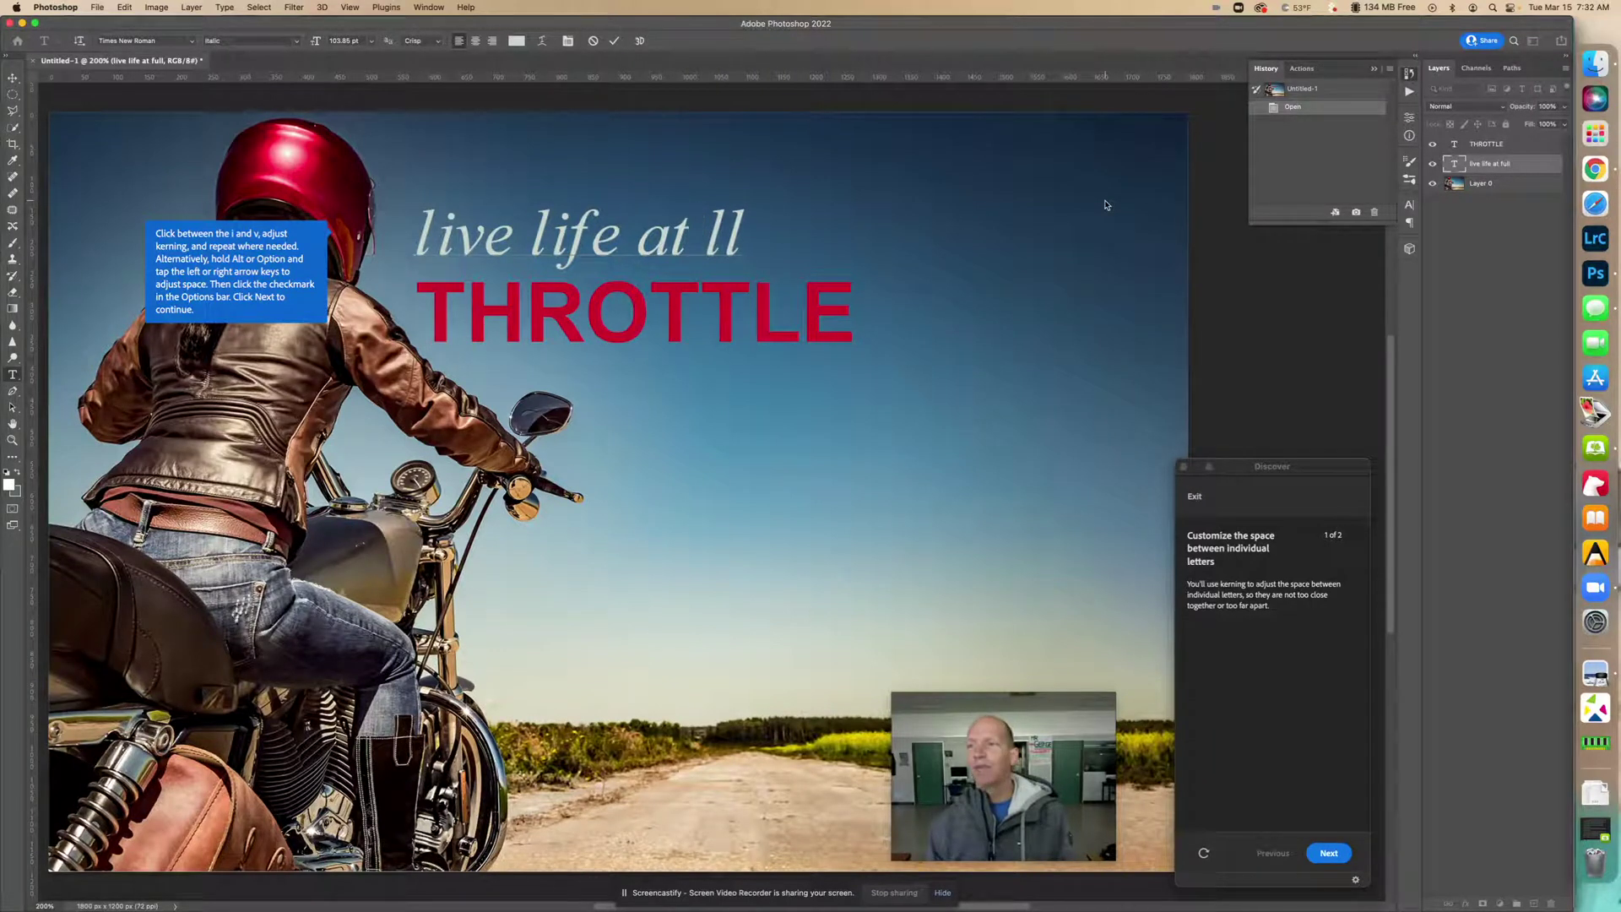
pyautogui.write(' fulll')
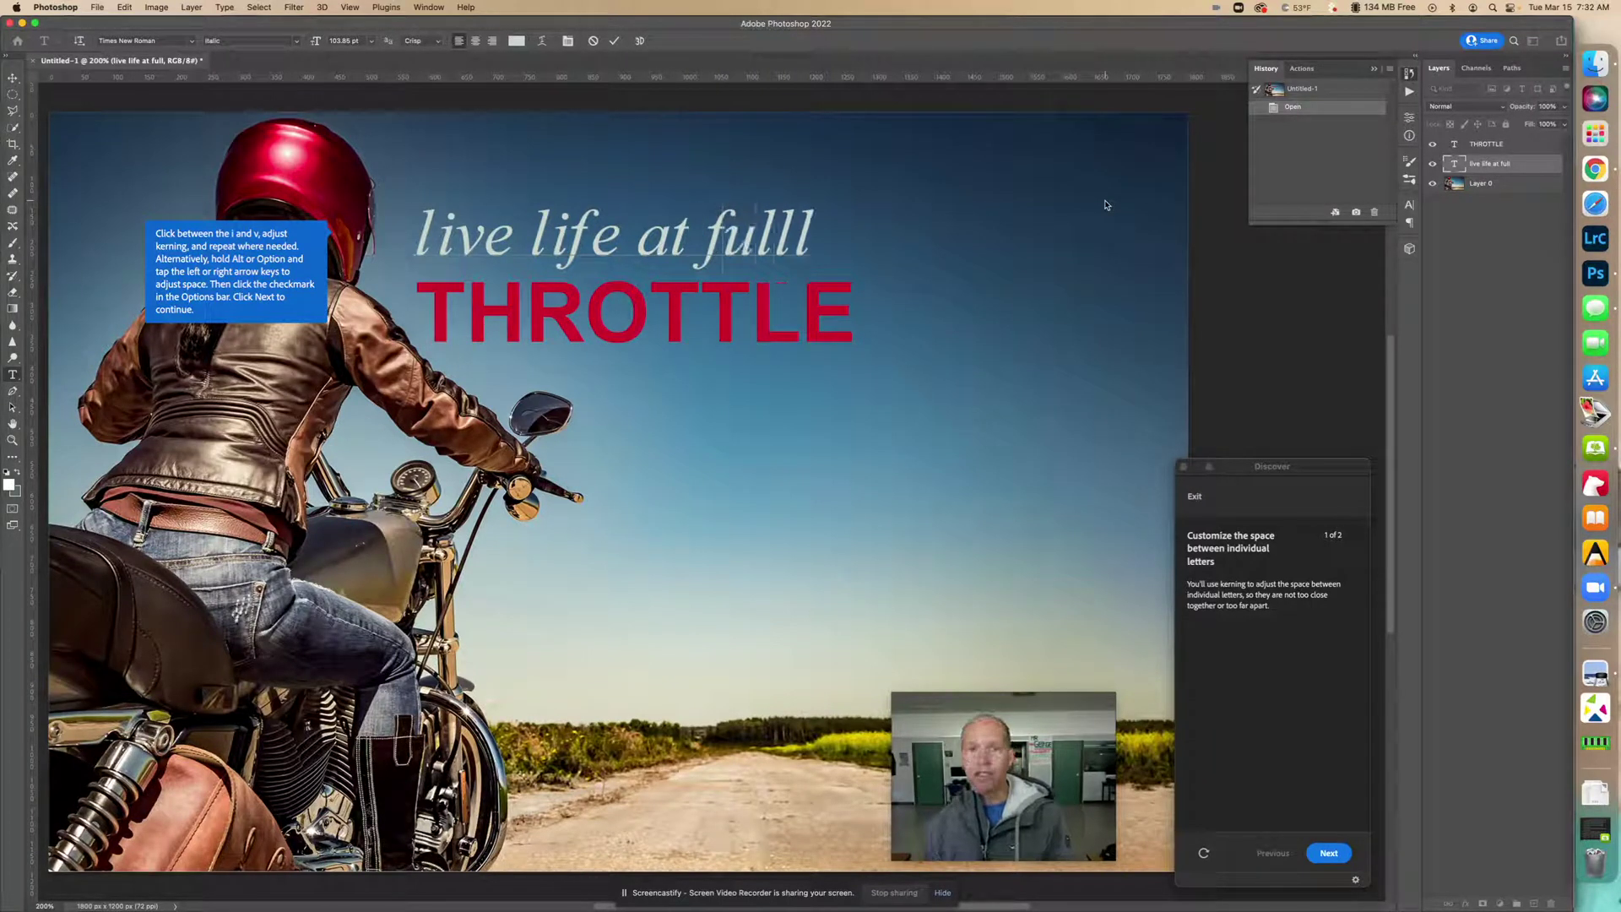
# Delete the extra 'l' so the line reads 'live life at full', then show Properties instead of History and try to advance the tutorial.
pyautogui.press('BackSpace')
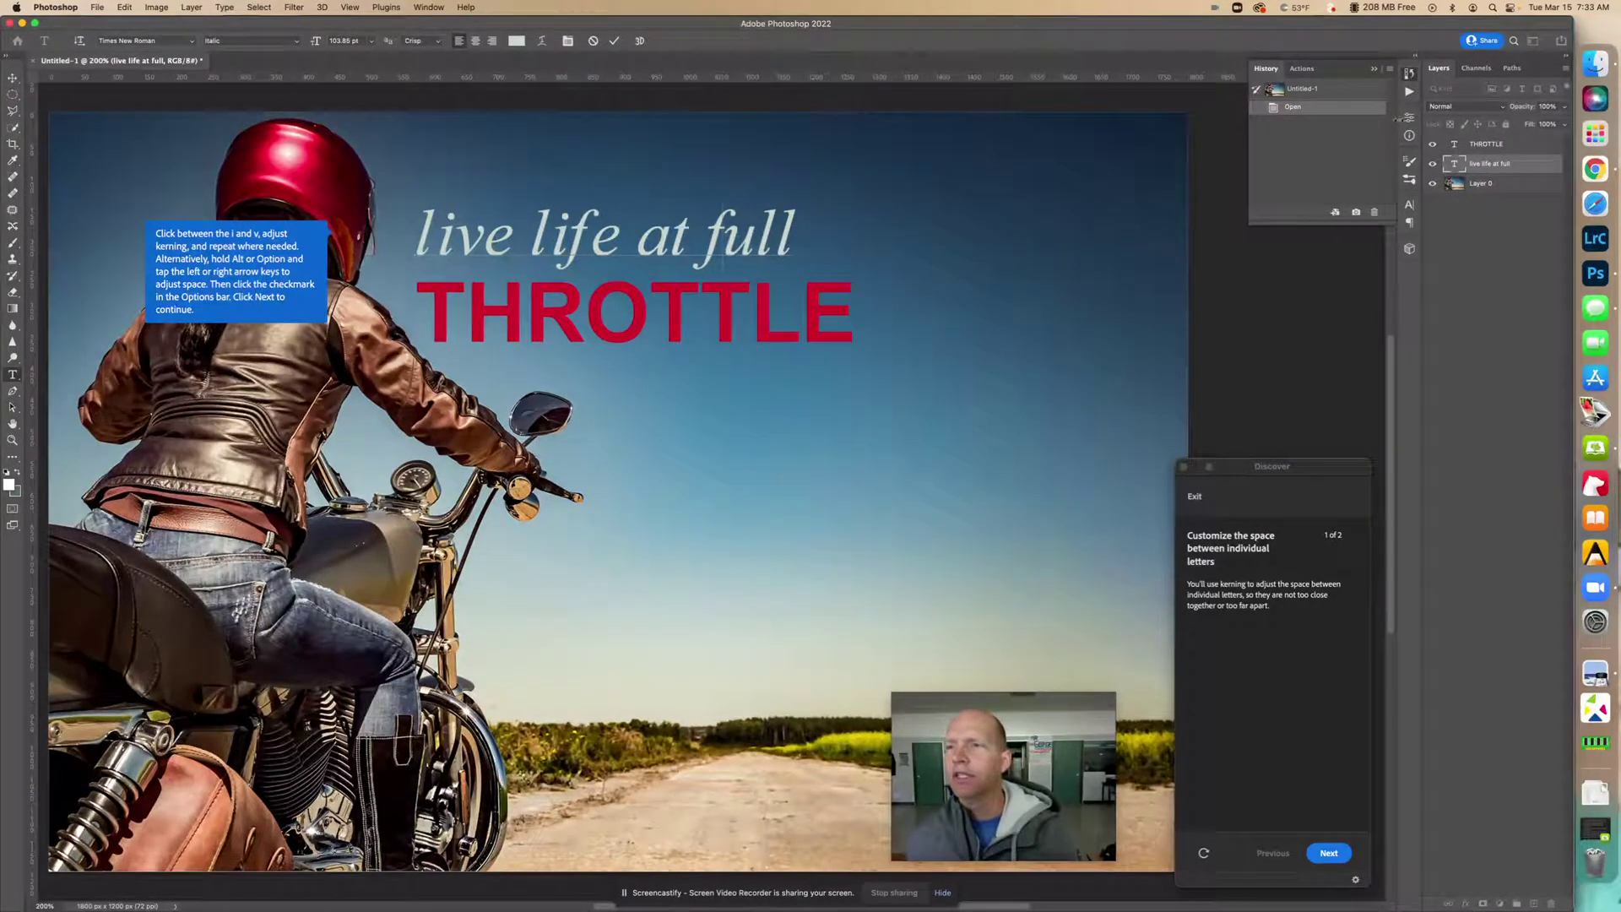
pyautogui.click(1409, 74)
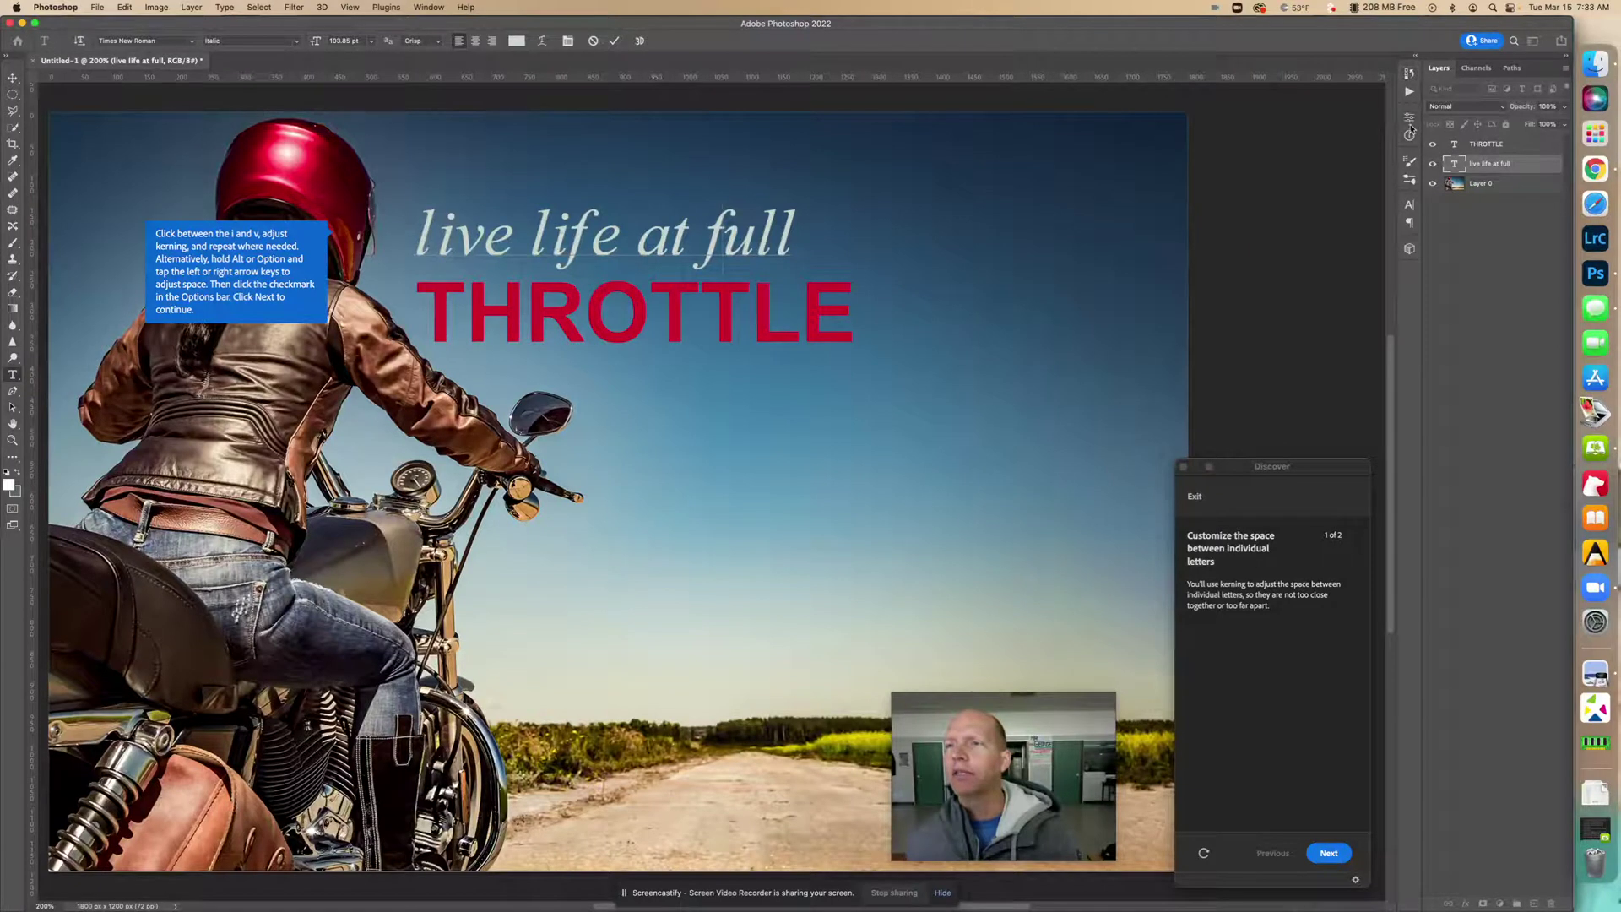
pyautogui.click(1409, 119)
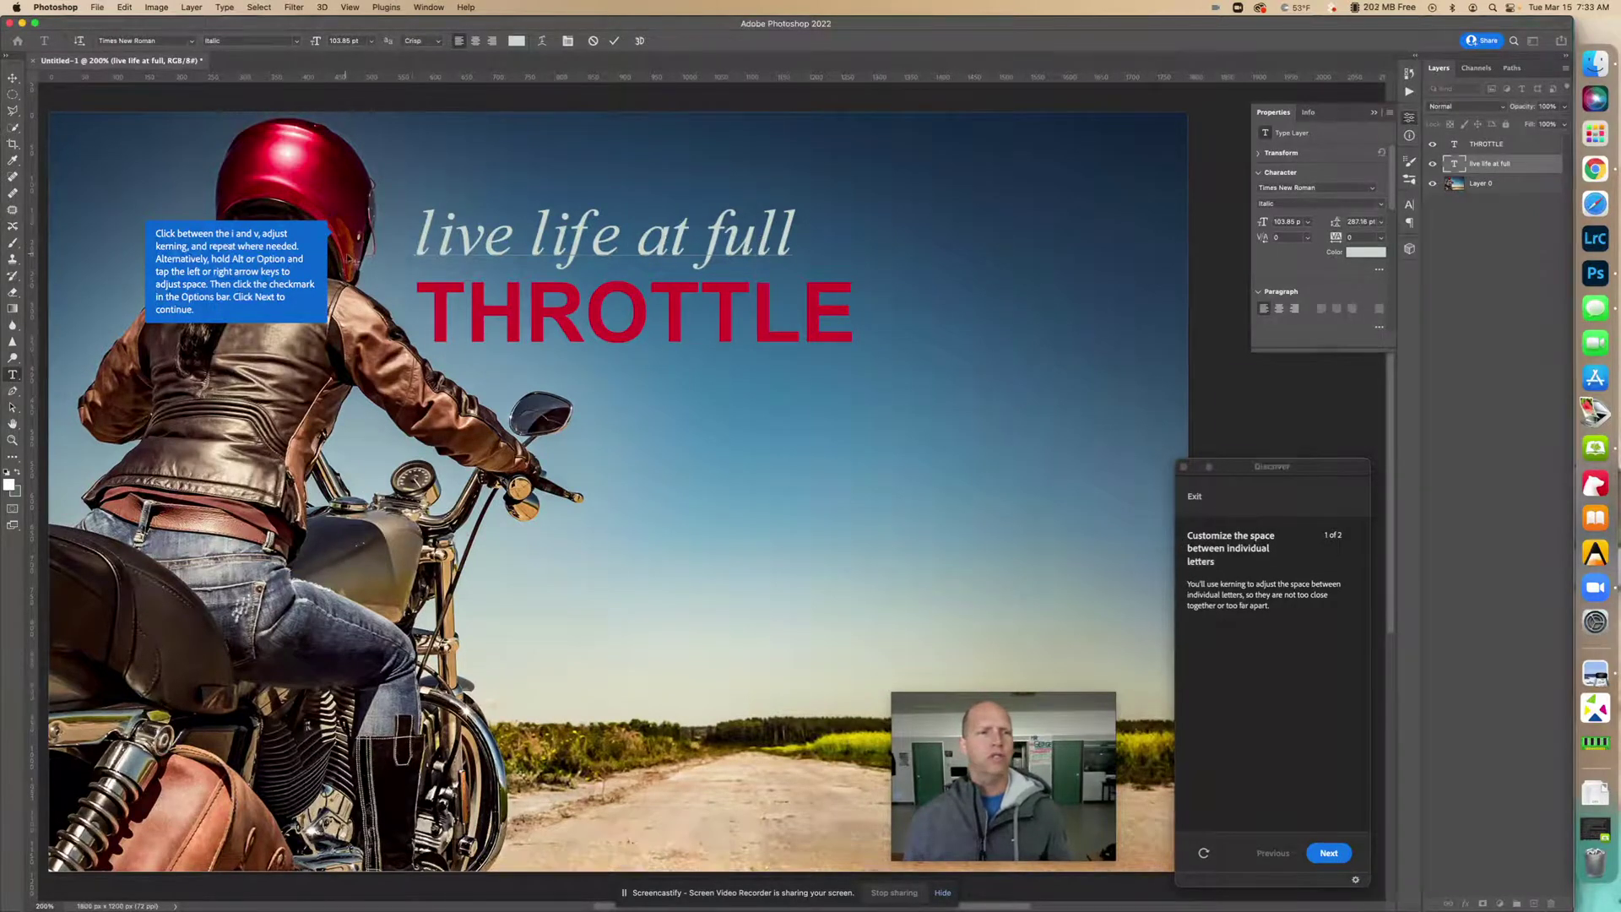
pyautogui.click(1328, 852)
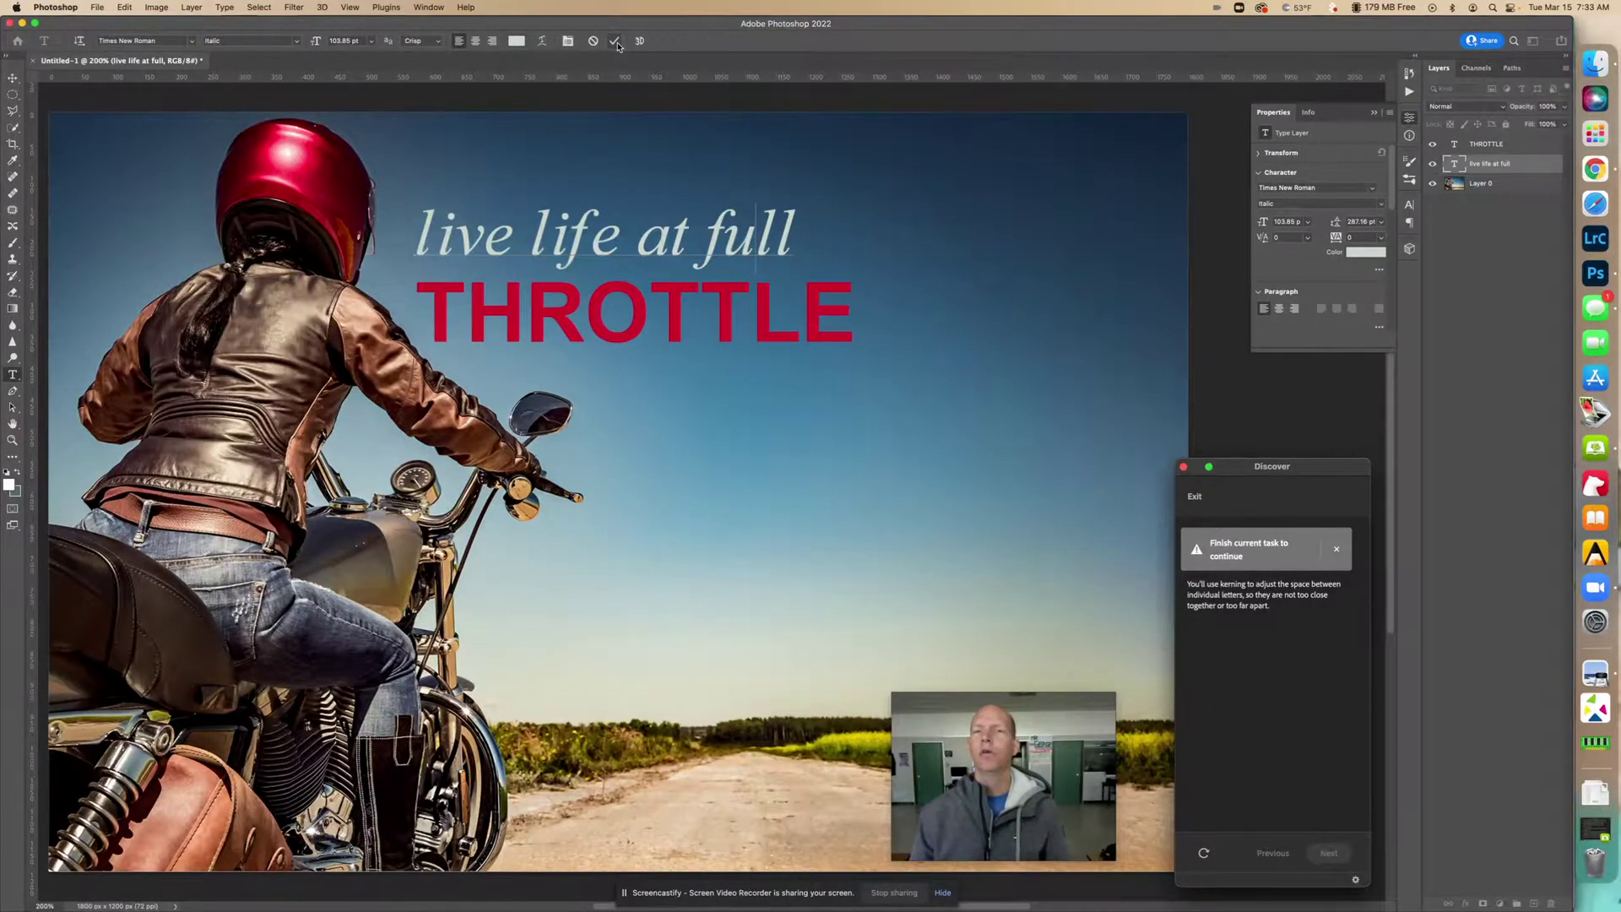
# Commit the text edits, select the THROTTLE layer, and advance the tutorial to the tracking instruction.
pyautogui.click(615, 42)
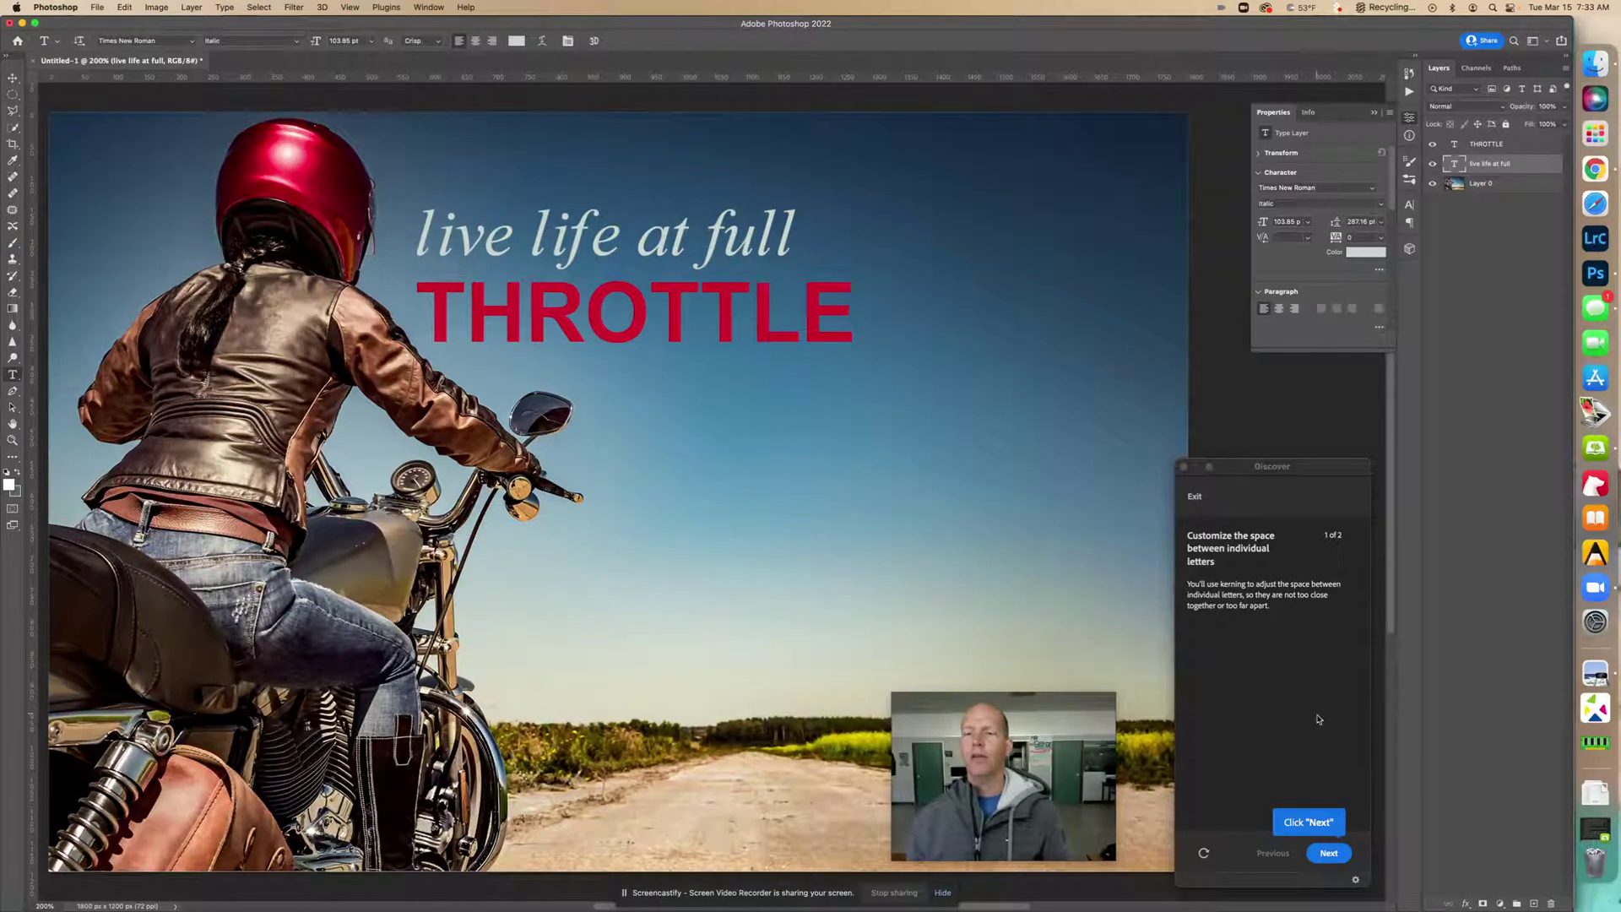
pyautogui.click(1329, 854)
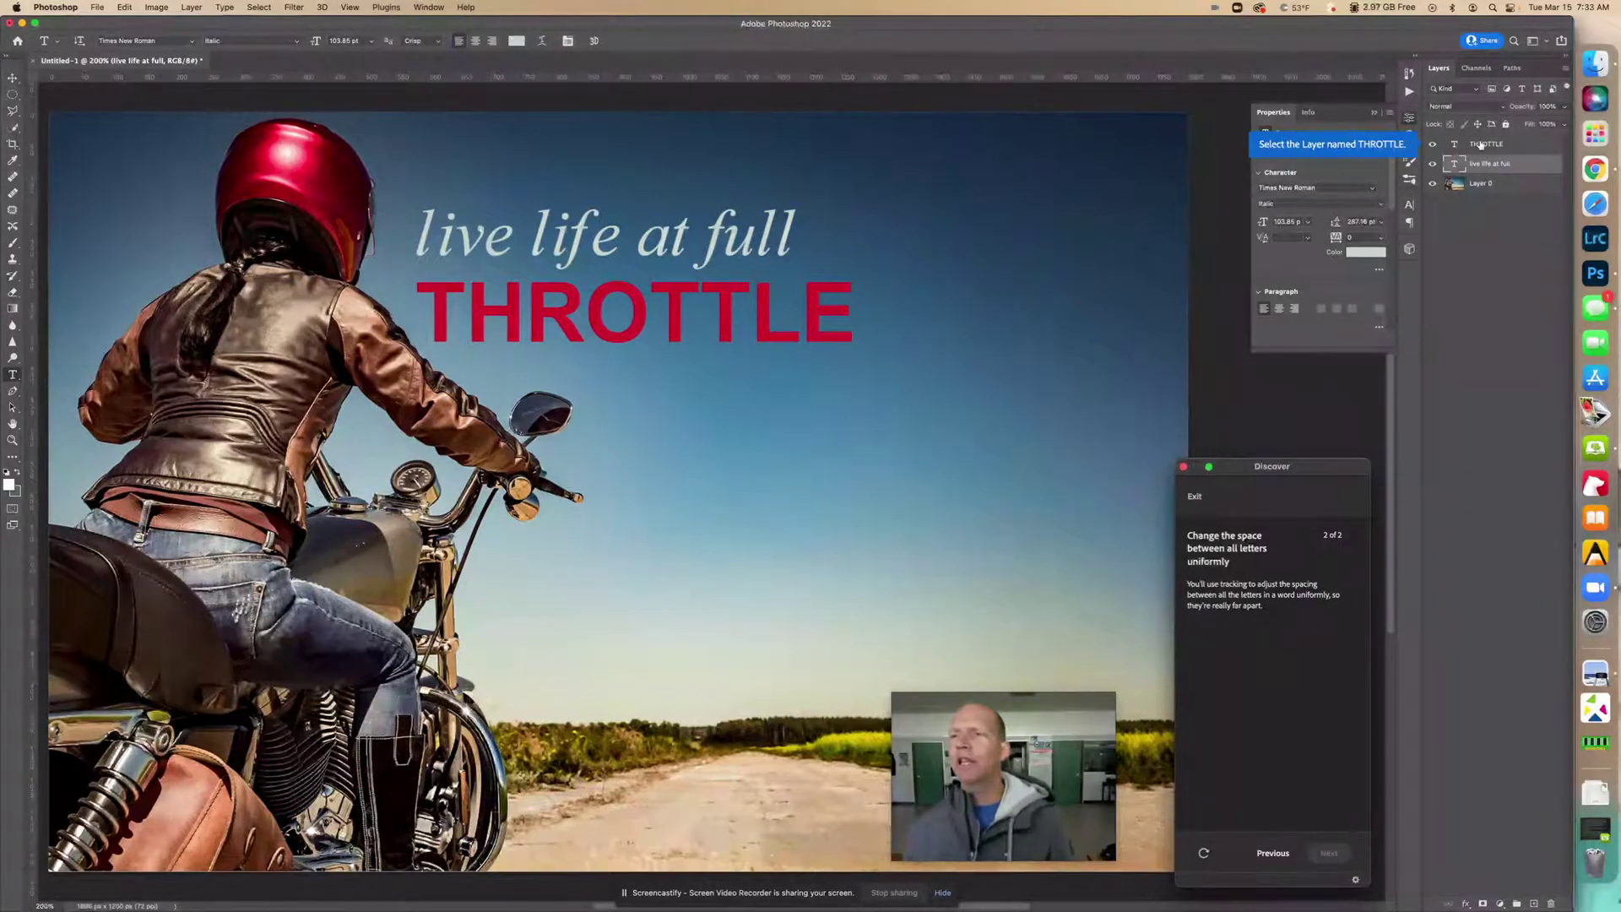
pyautogui.click(1511, 148)
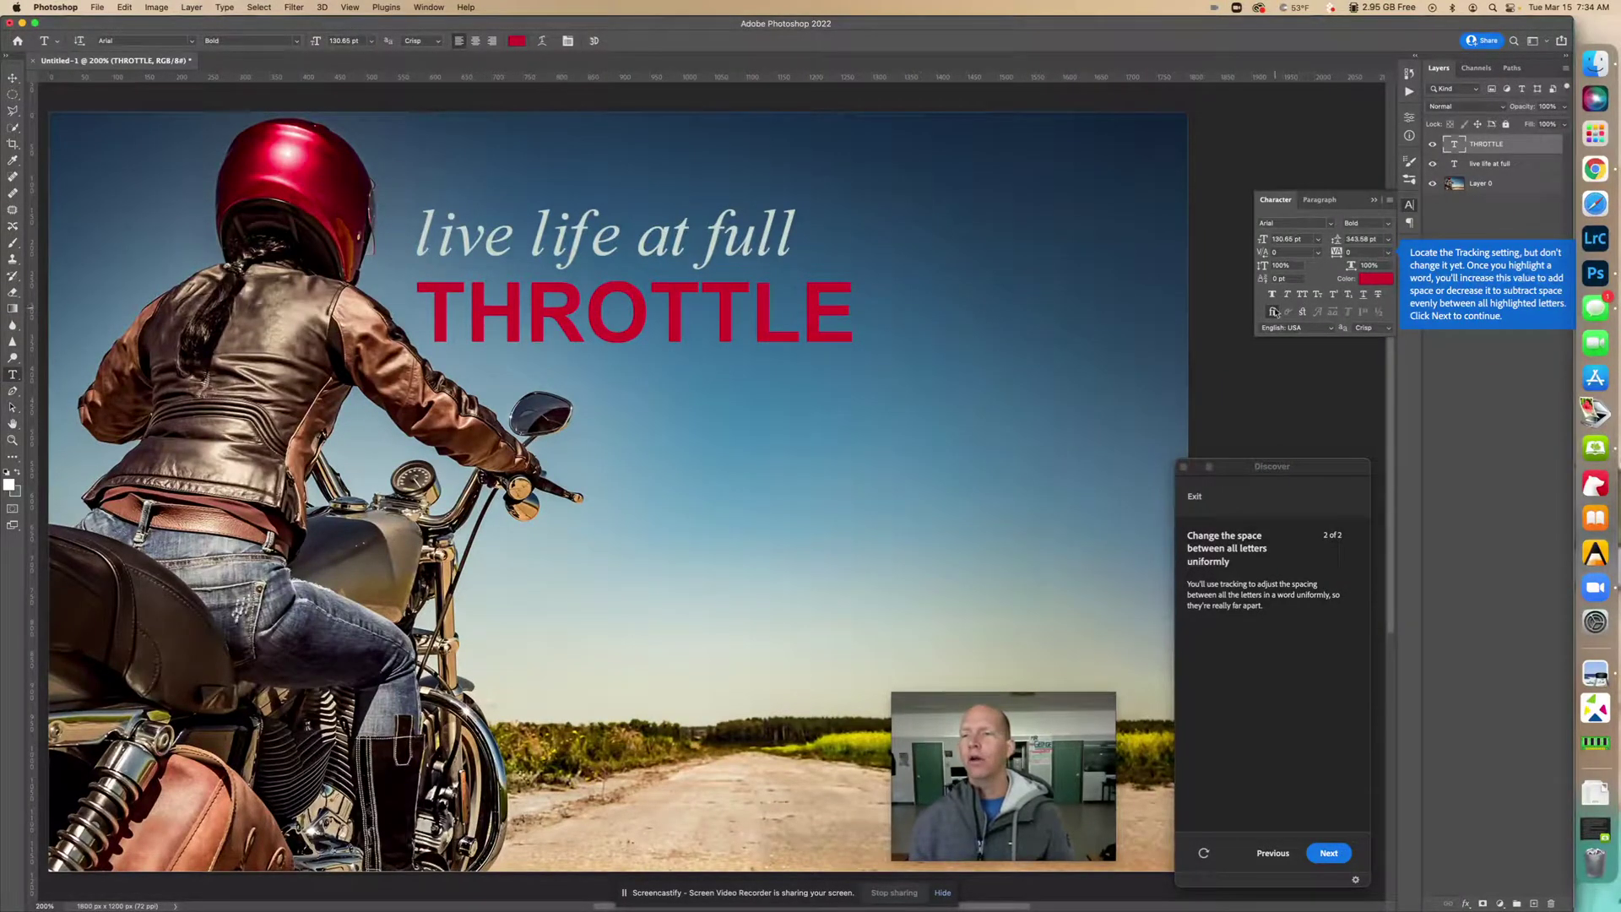
pyautogui.click(1328, 853)
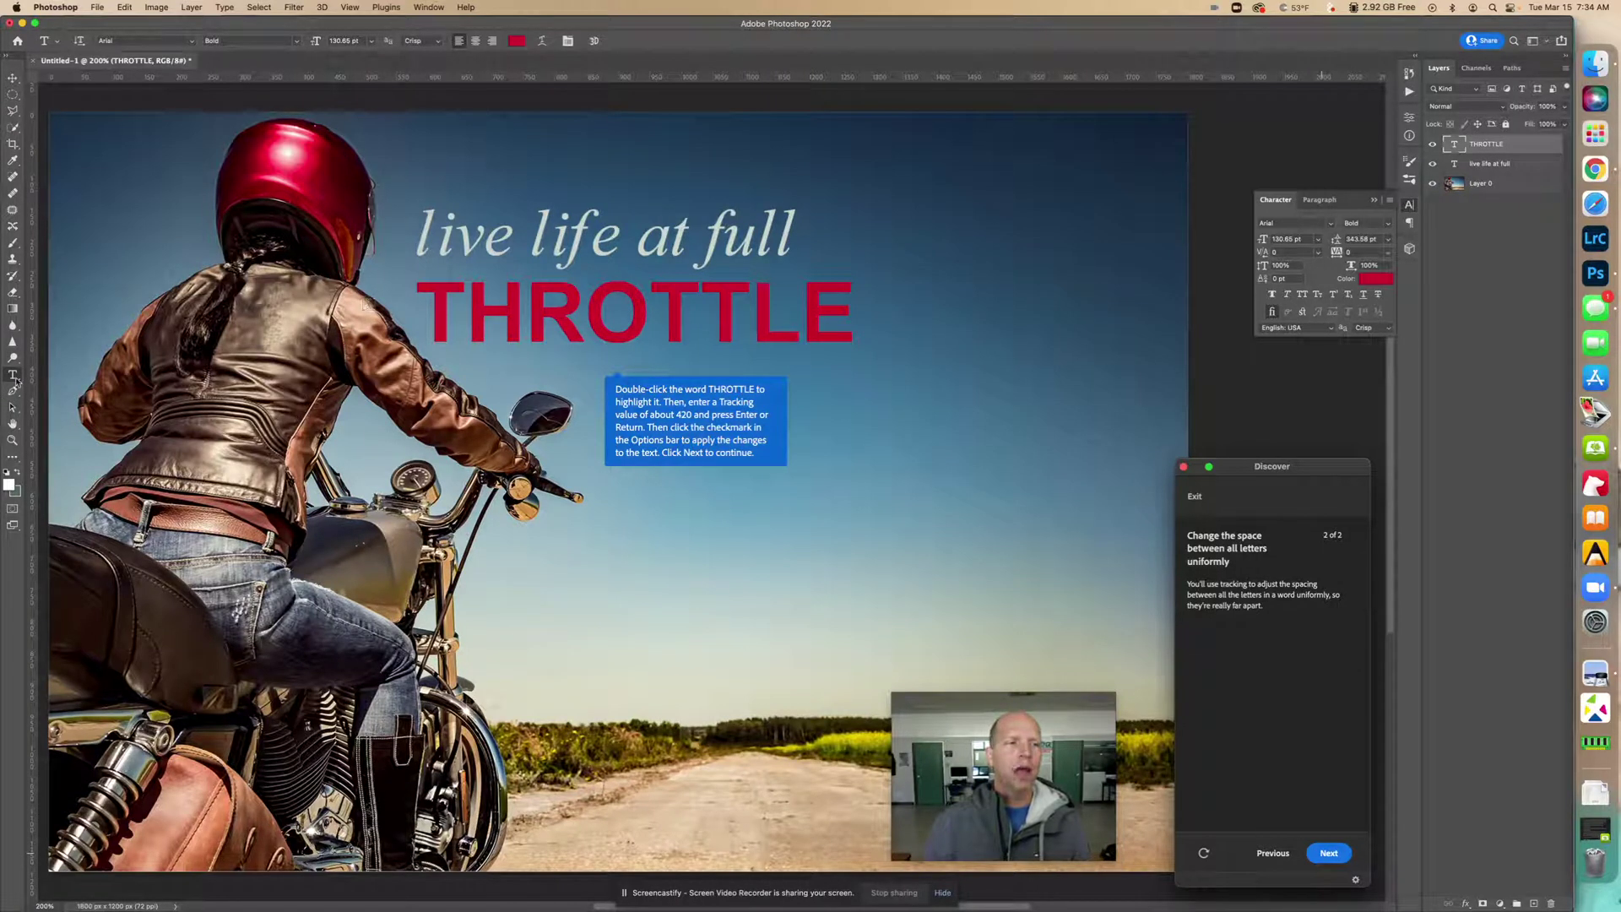
# Highlight THROTTLE, set its tracking to 400, commit, and finish the tracking tutorial.
pyautogui.doubleClick(685, 311)
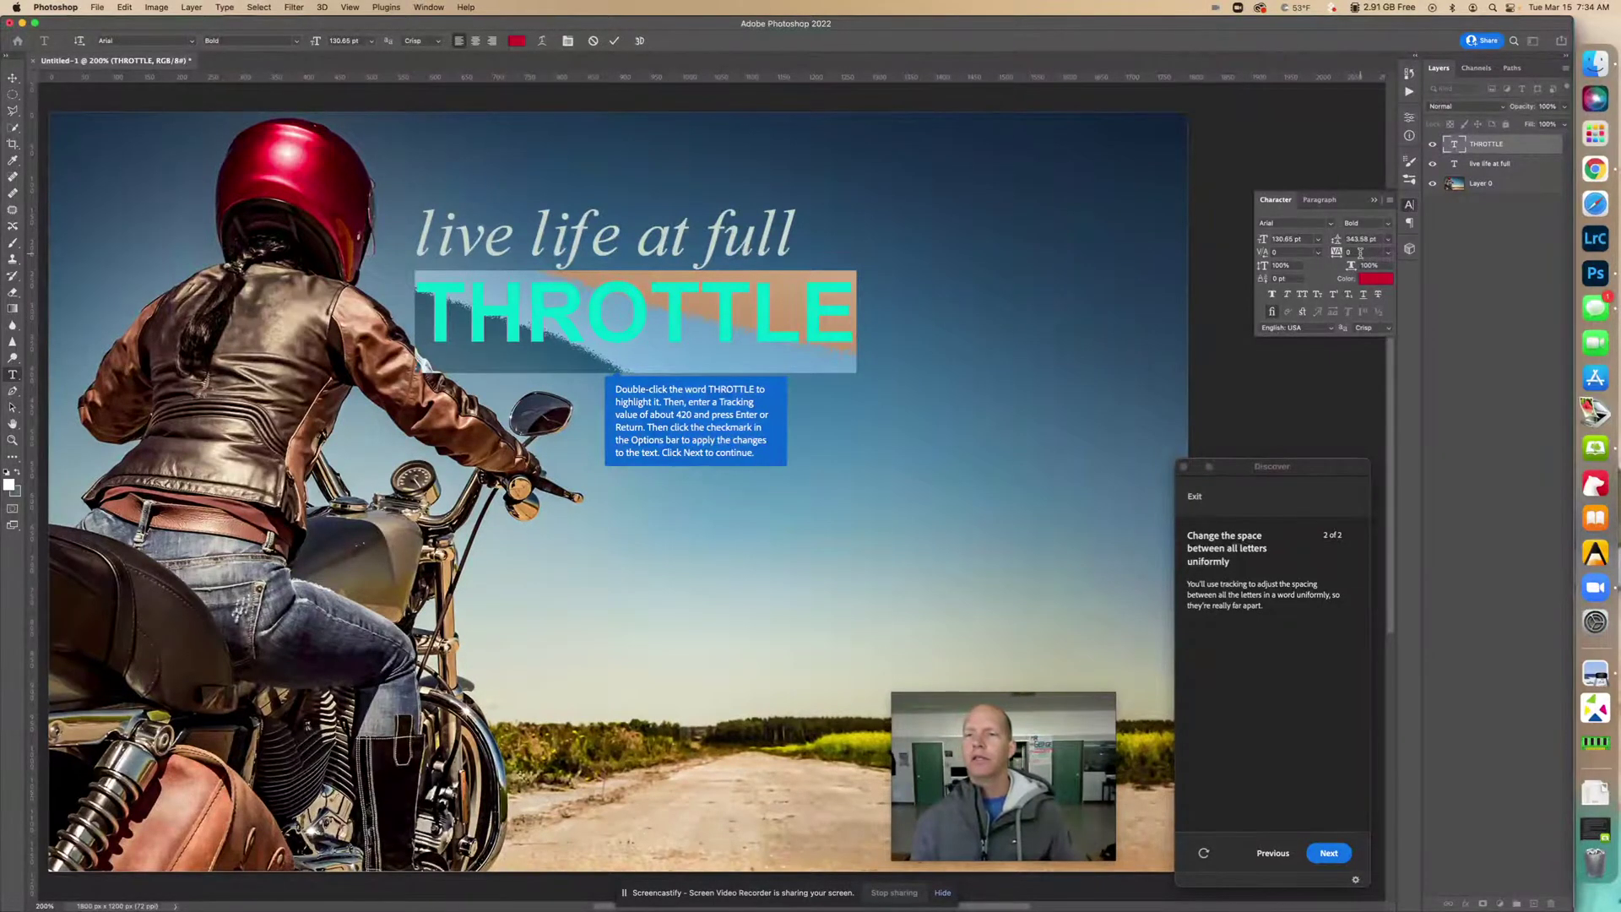
pyautogui.click(1388, 251)
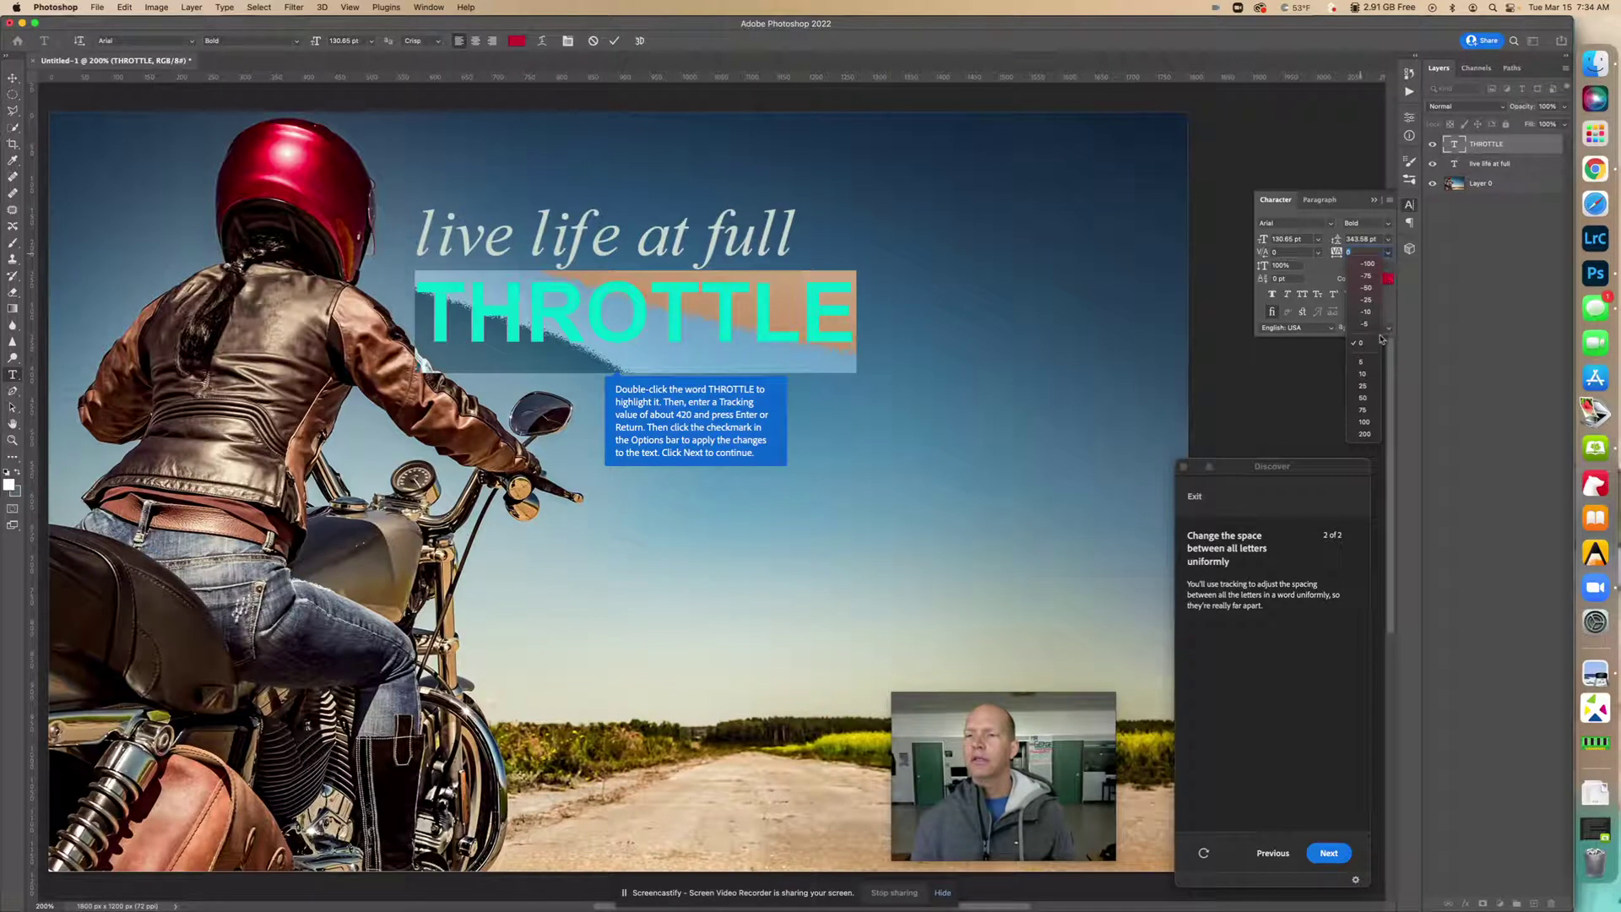
pyautogui.click(1364, 433)
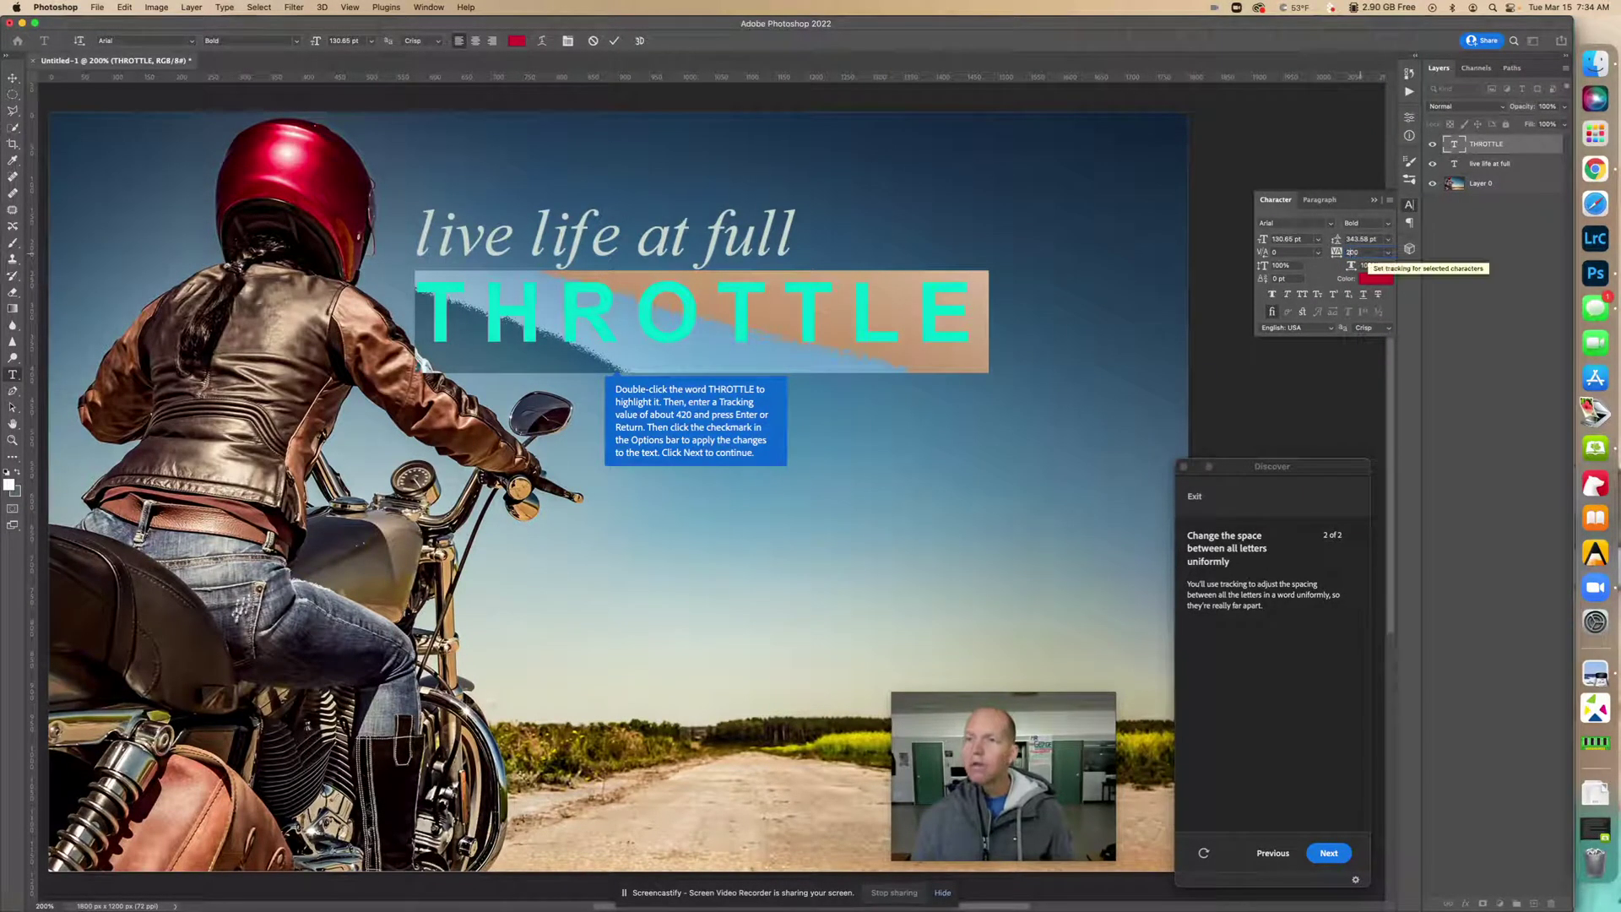
pyautogui.write('400')
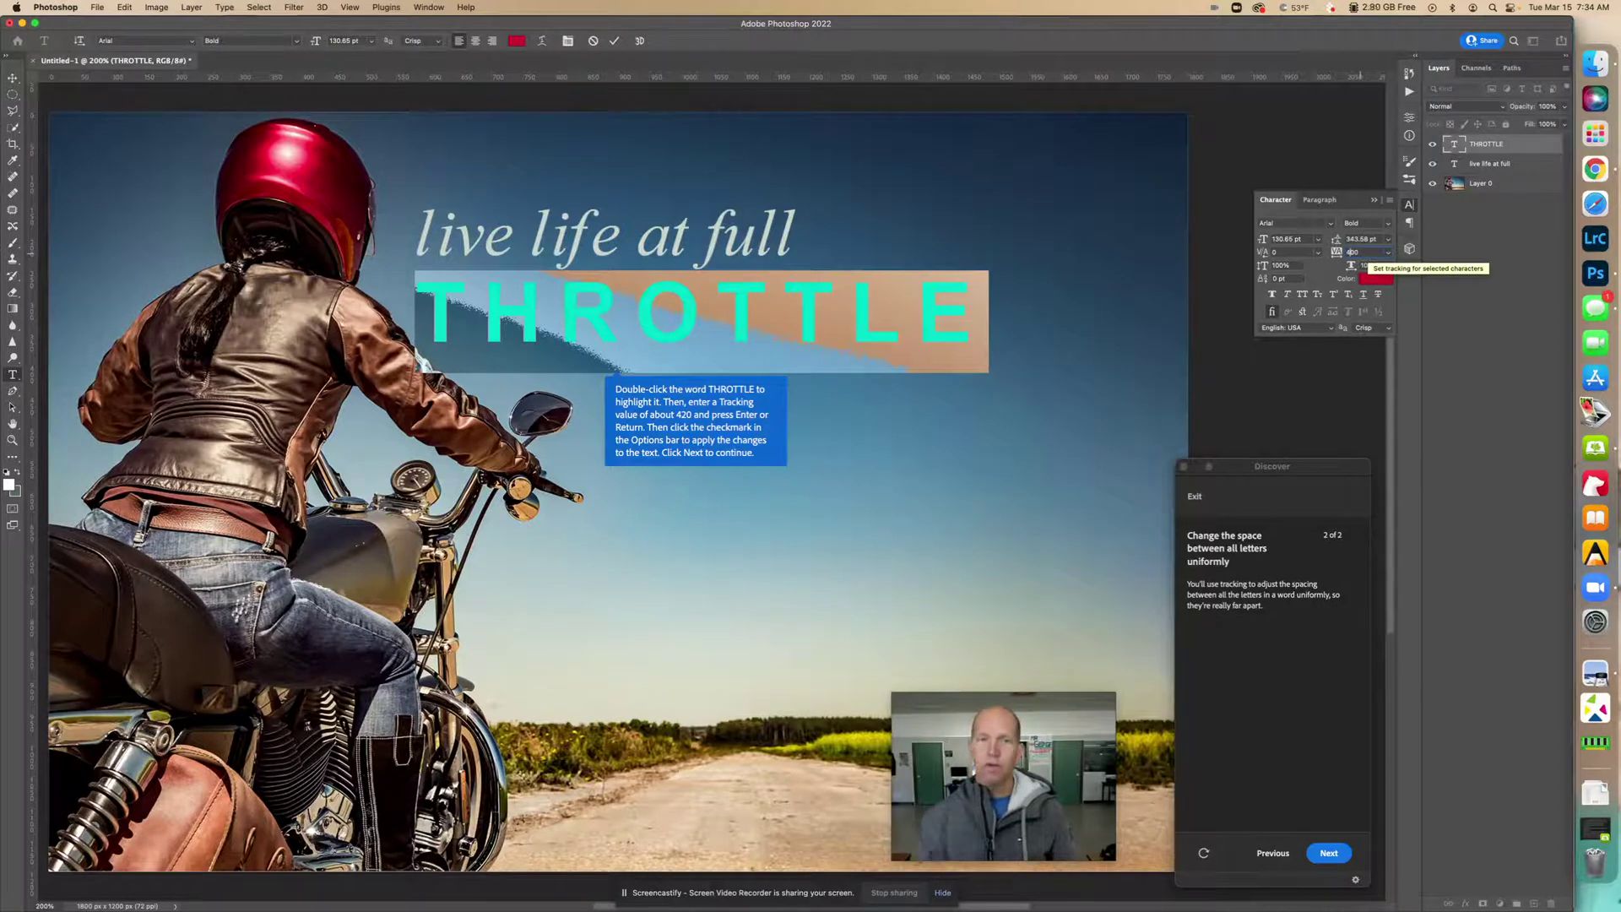
pyautogui.press('Return')
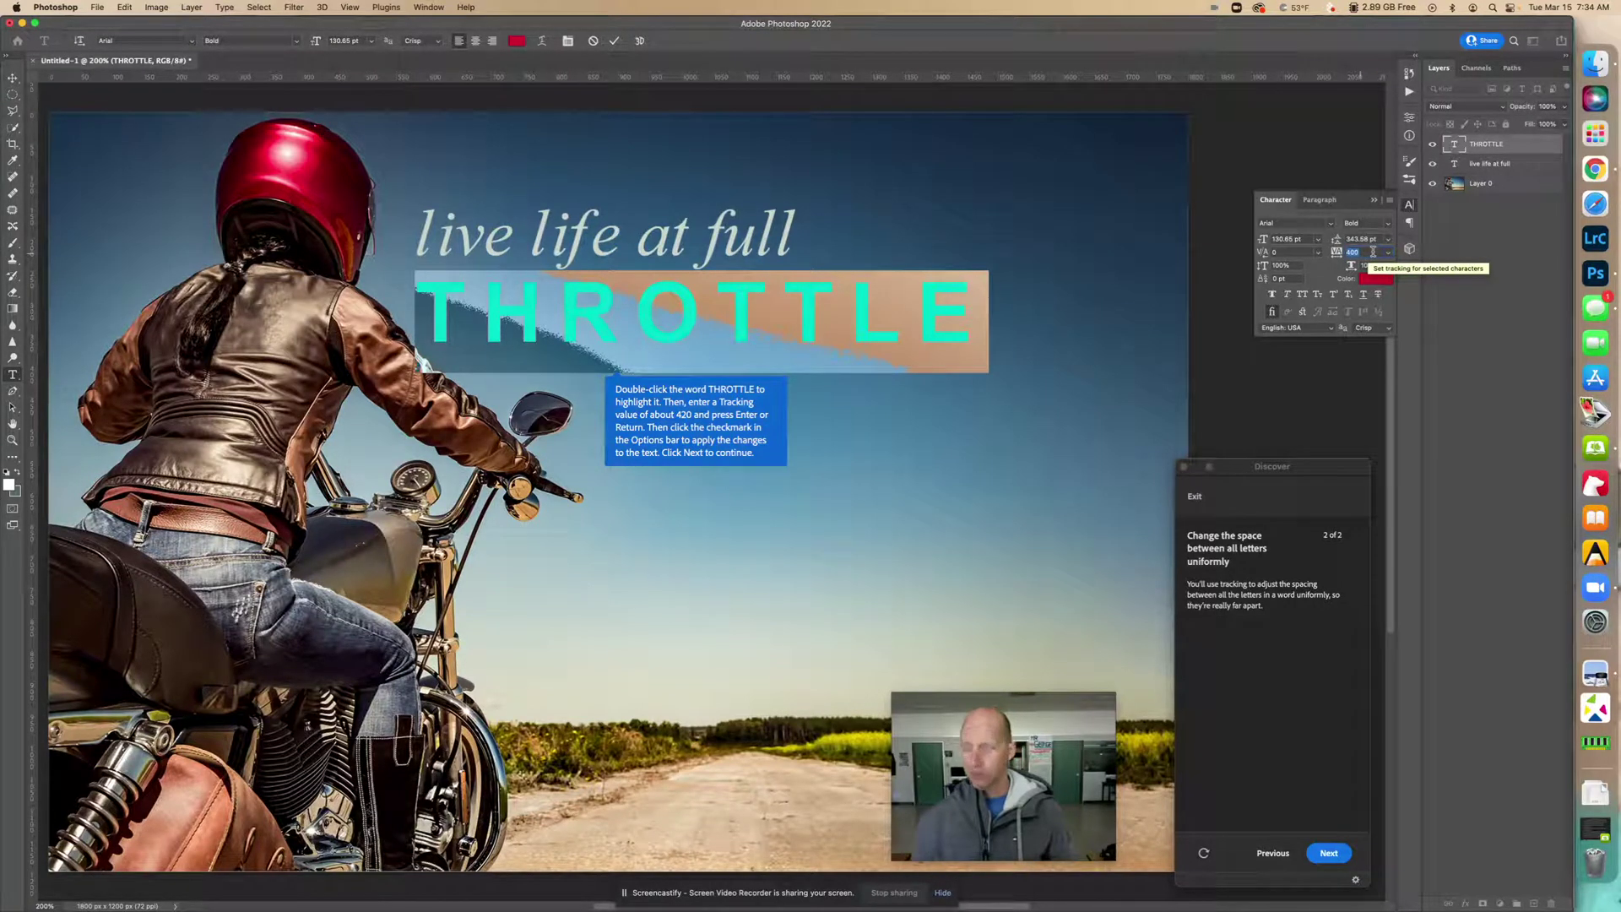
pyautogui.click(1225, 332)
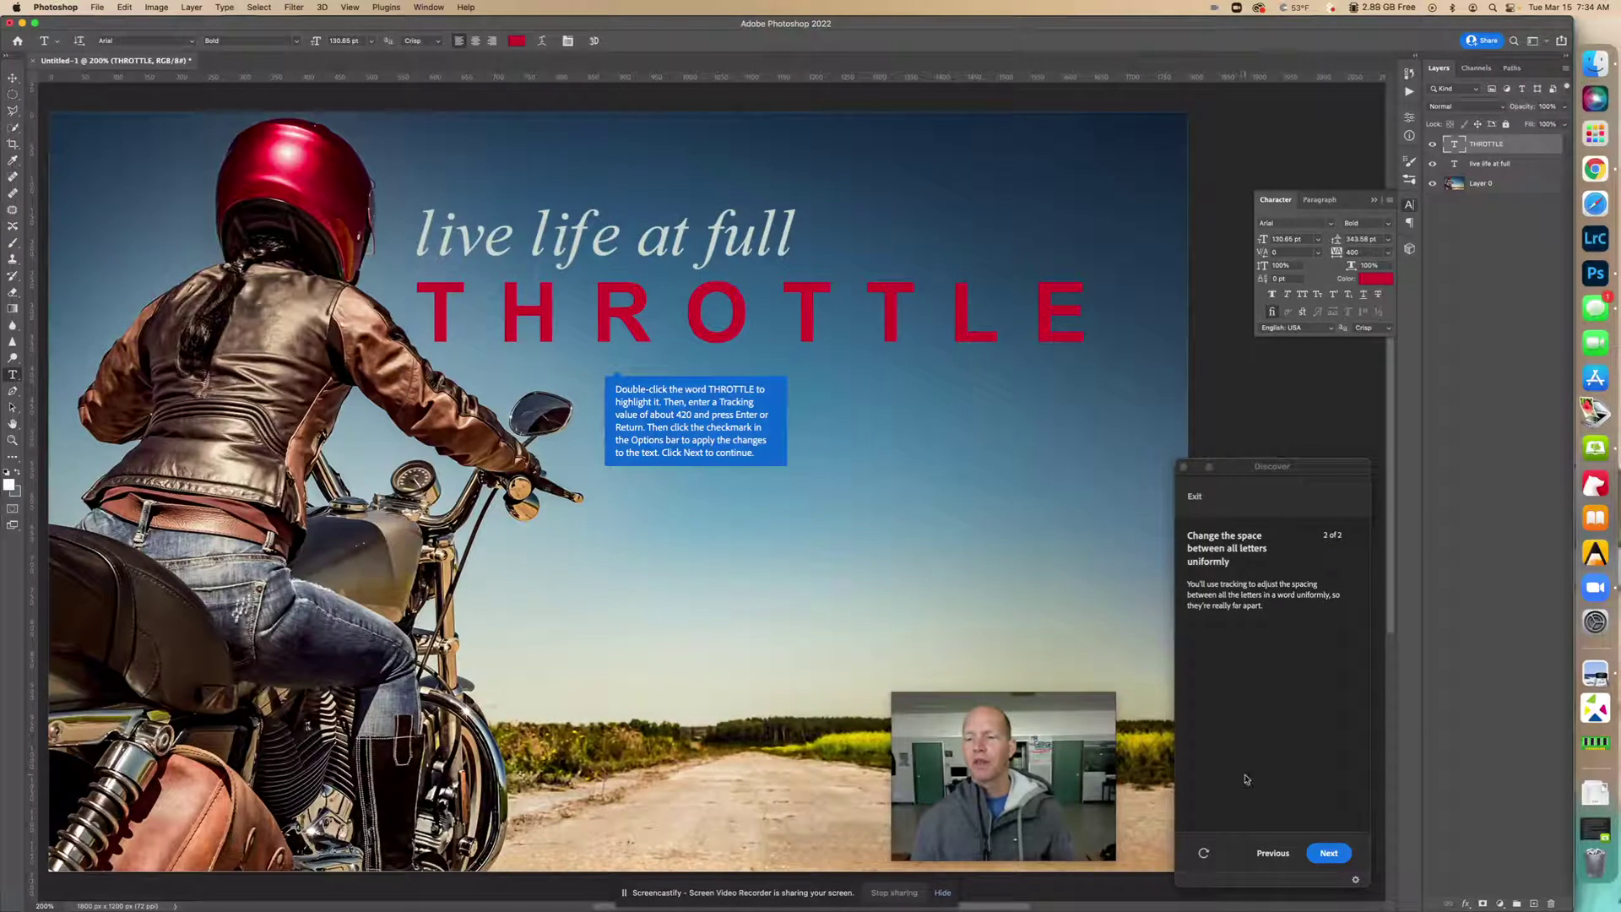
pyautogui.click(1335, 857)
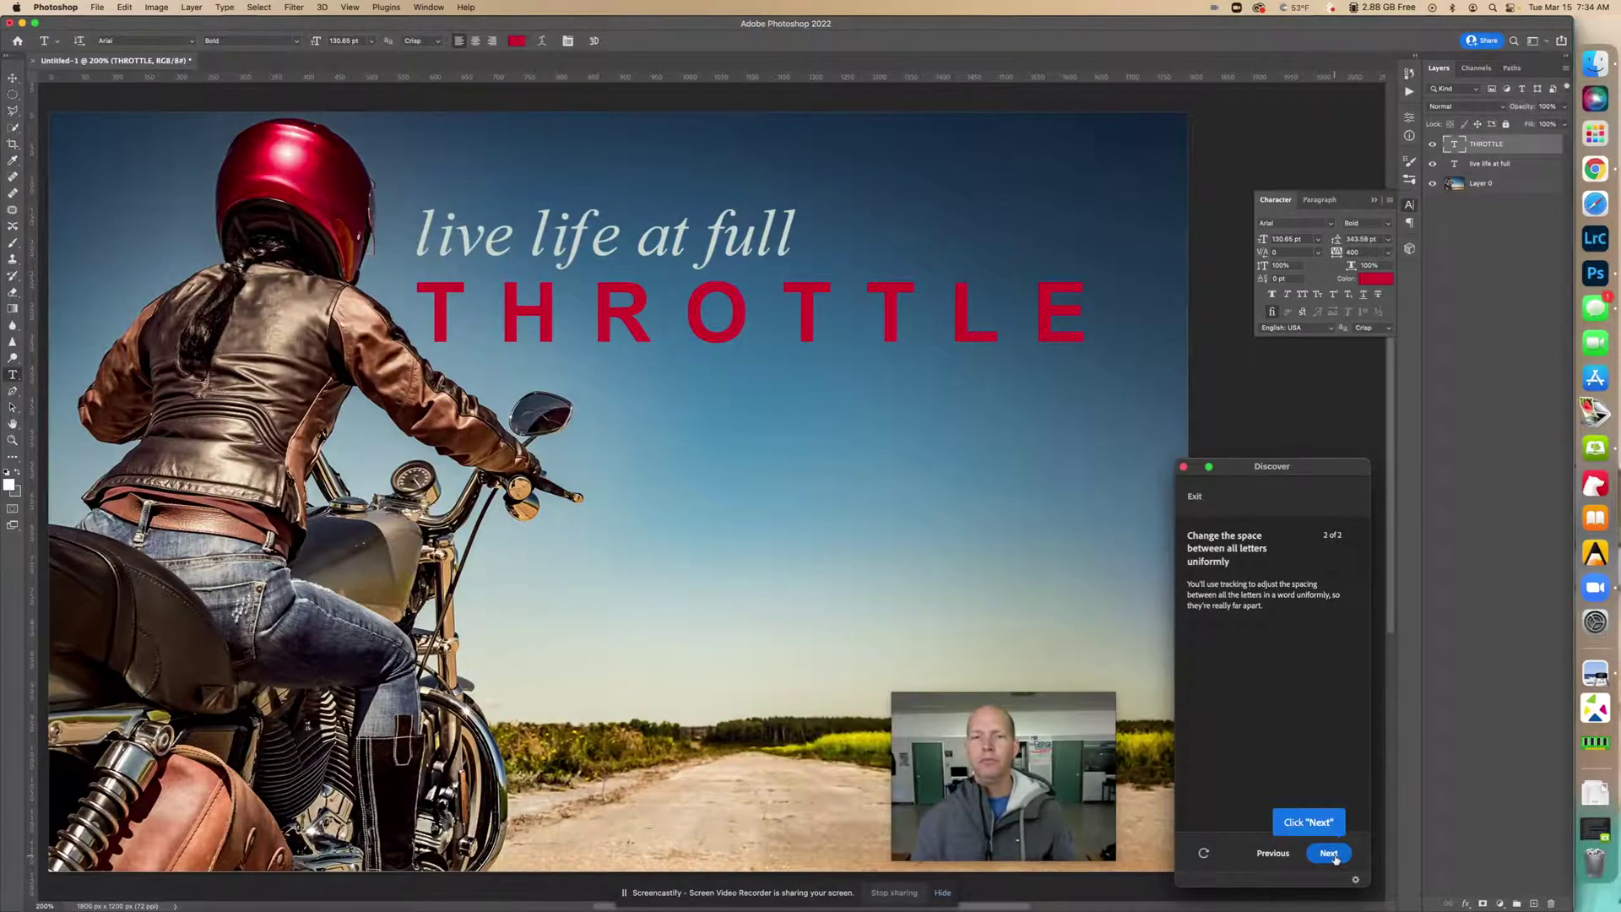
pyautogui.click(1331, 855)
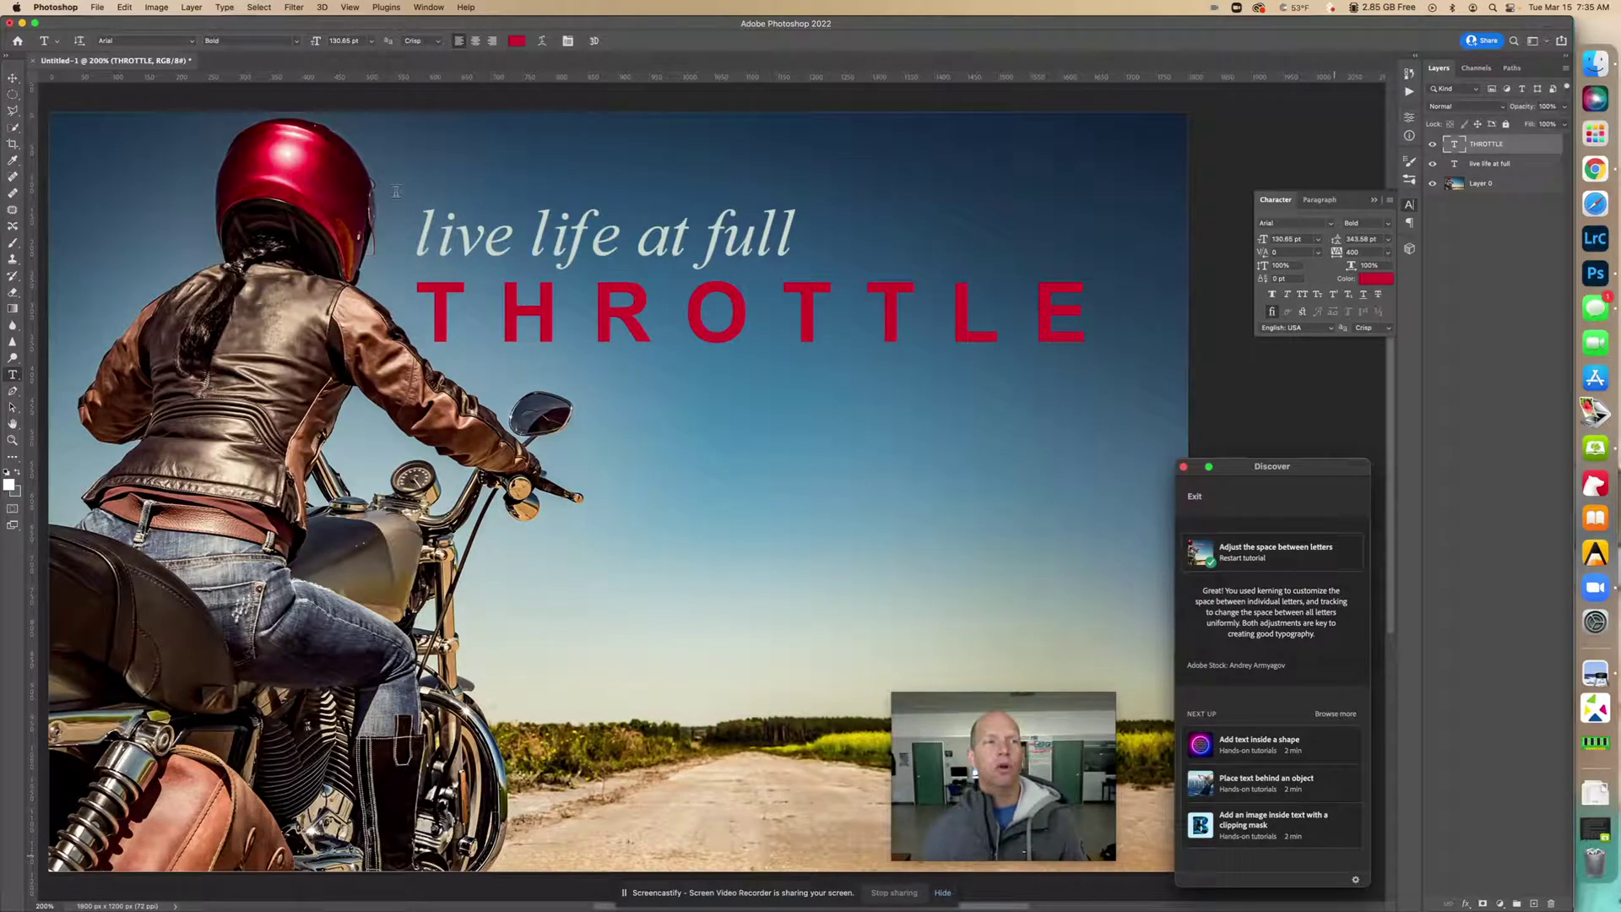
# Save a copy locally as a JPEG in Downloads, named 'Adjust Letters Space' plus the author's name.
pyautogui.click(97, 8)
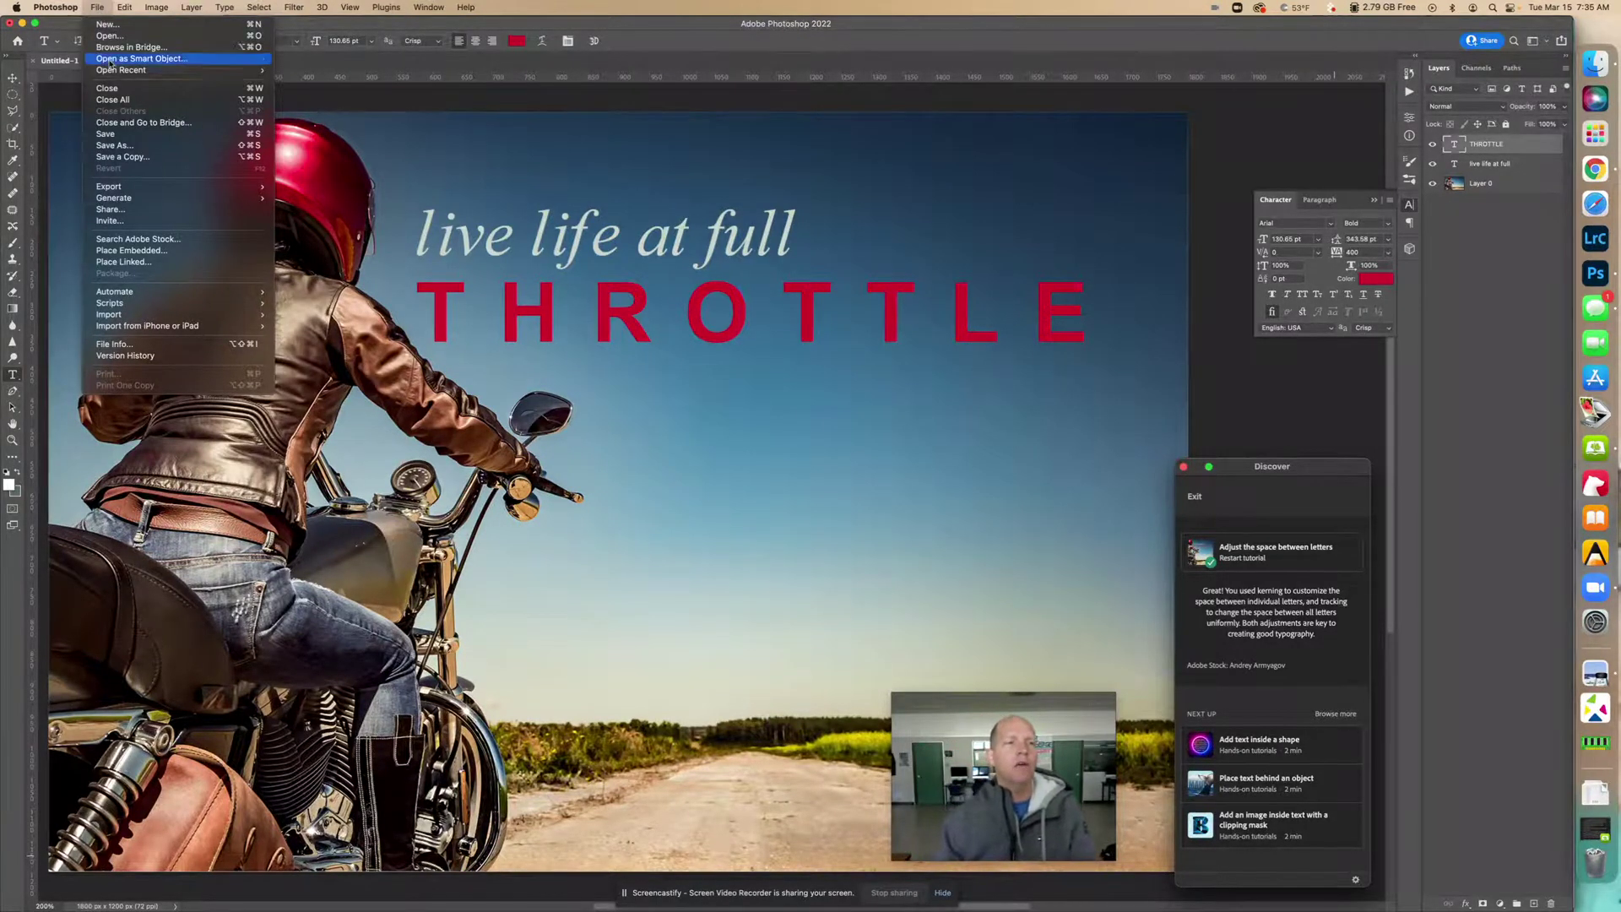
pyautogui.click(301, 157)
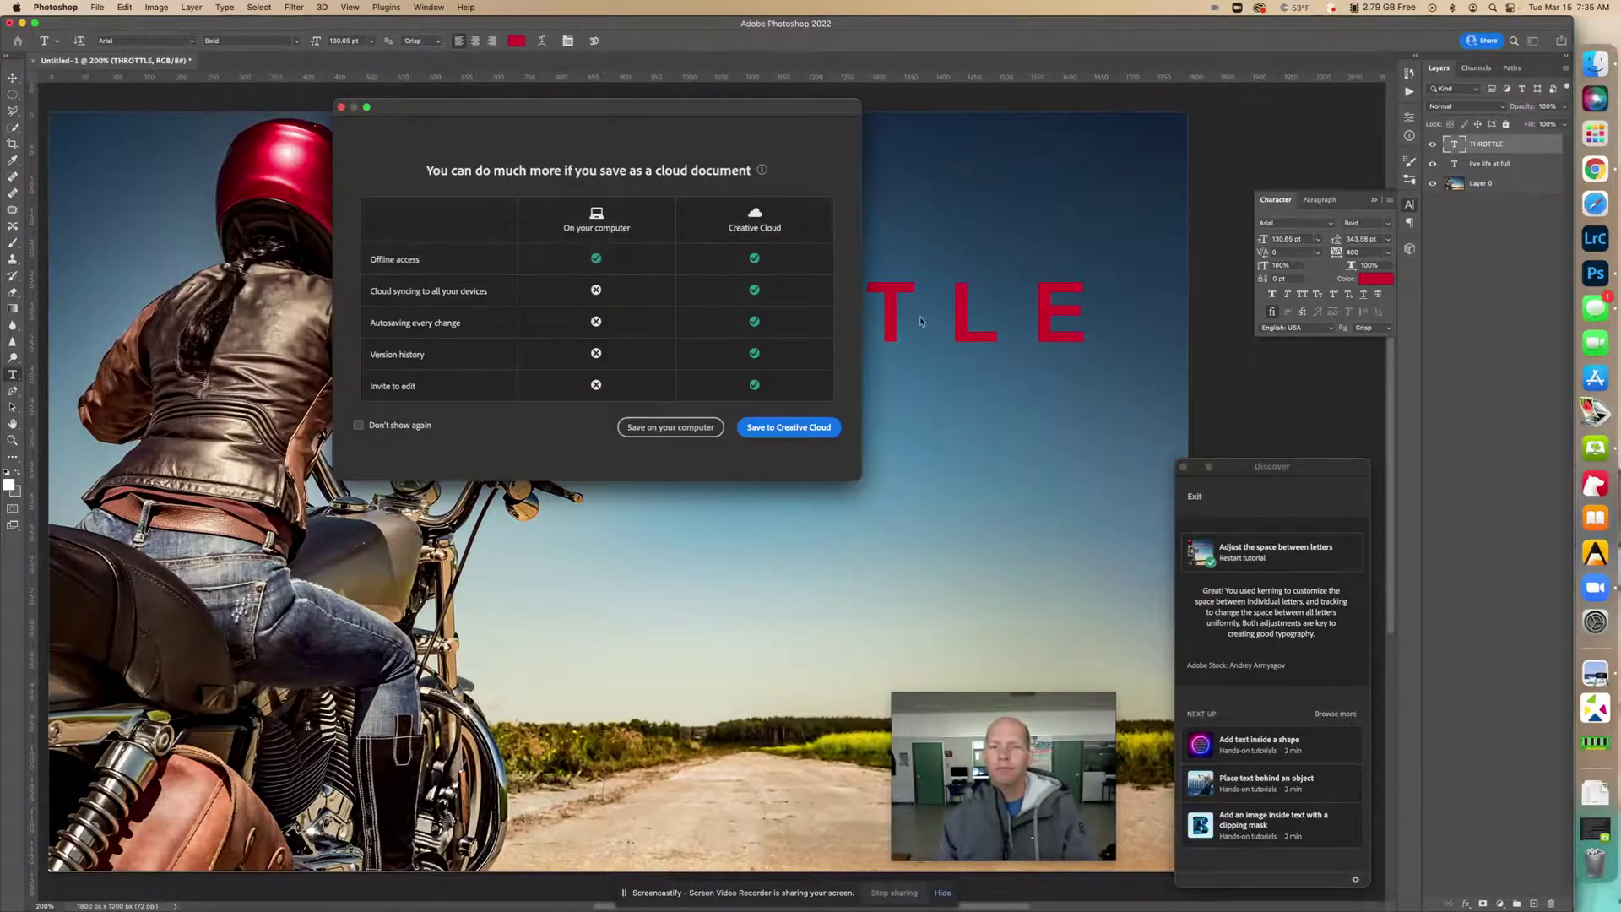
pyautogui.click(678, 426)
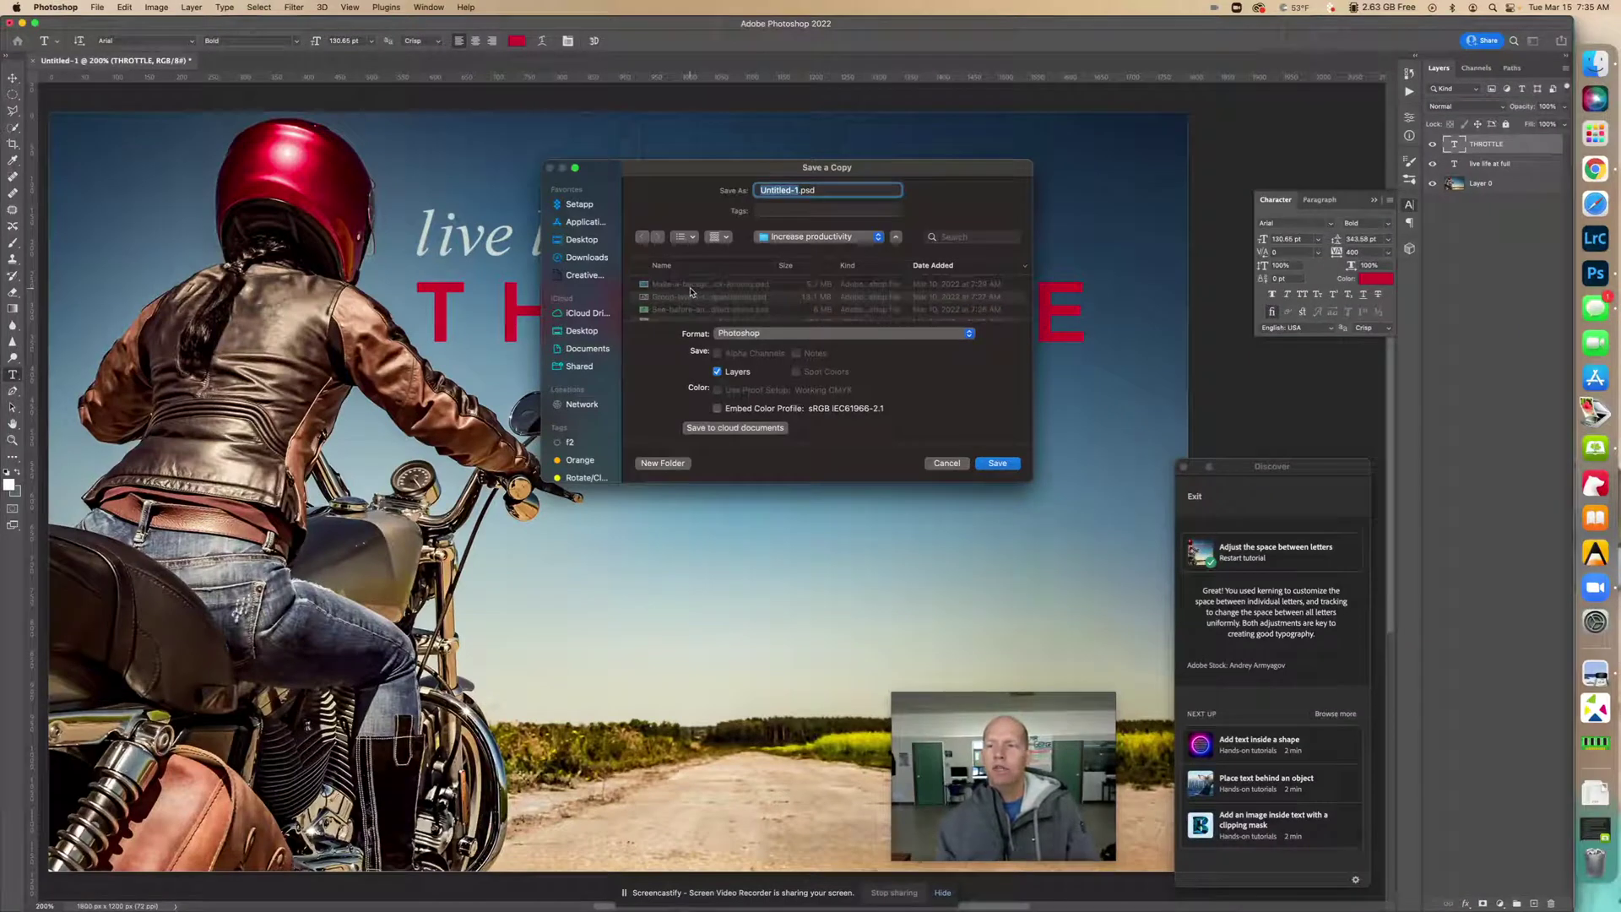
pyautogui.write('Ad')
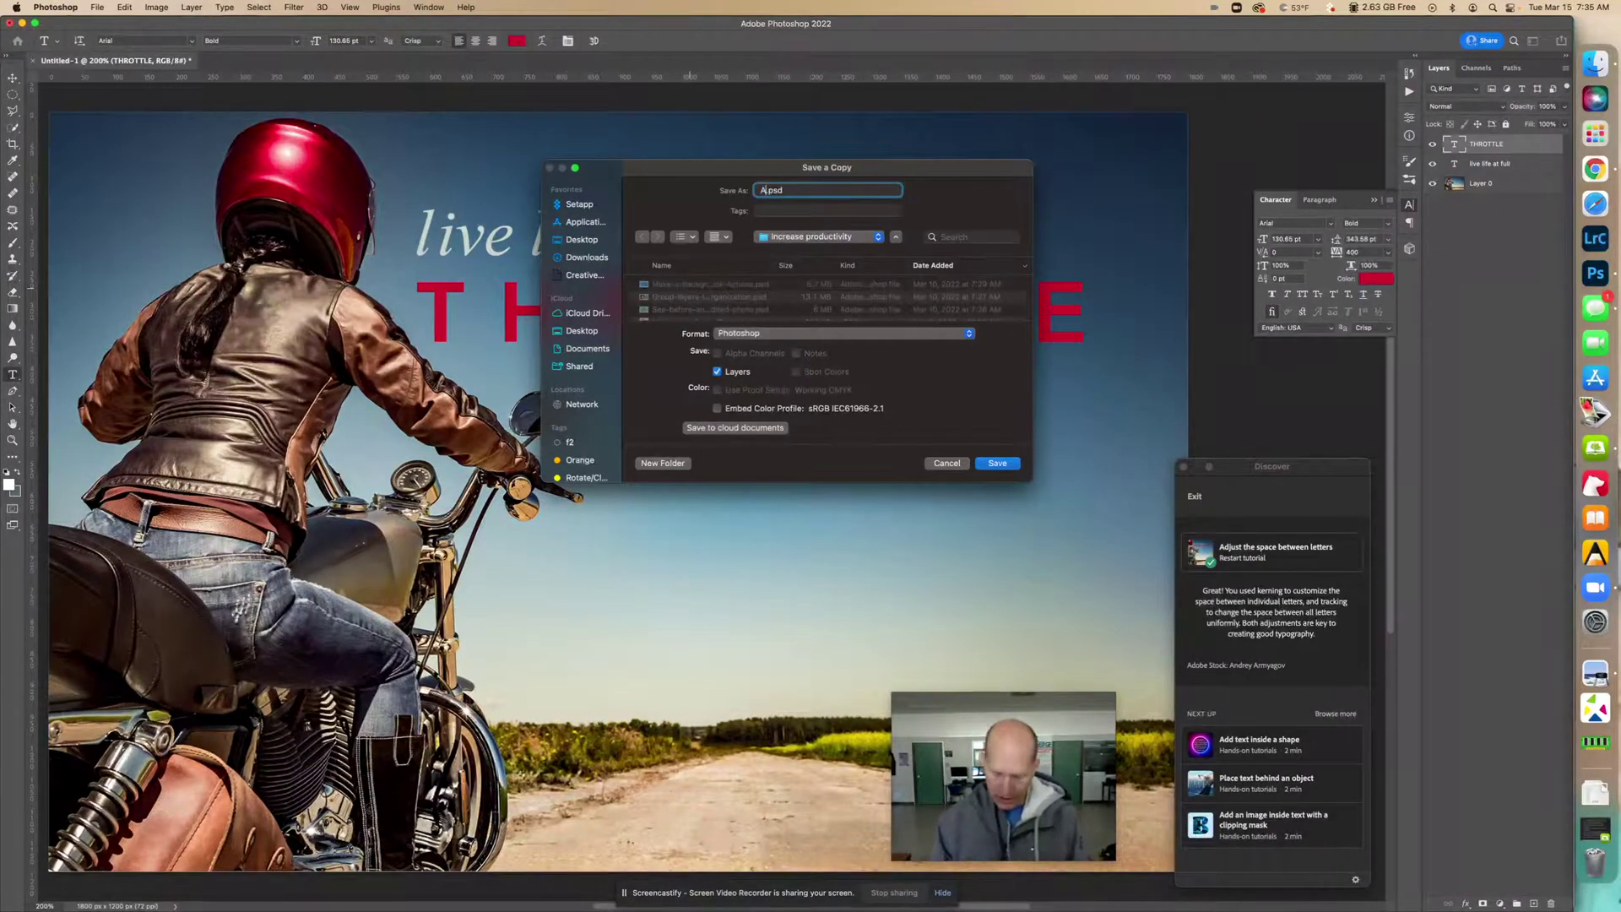
pyautogui.write('just')
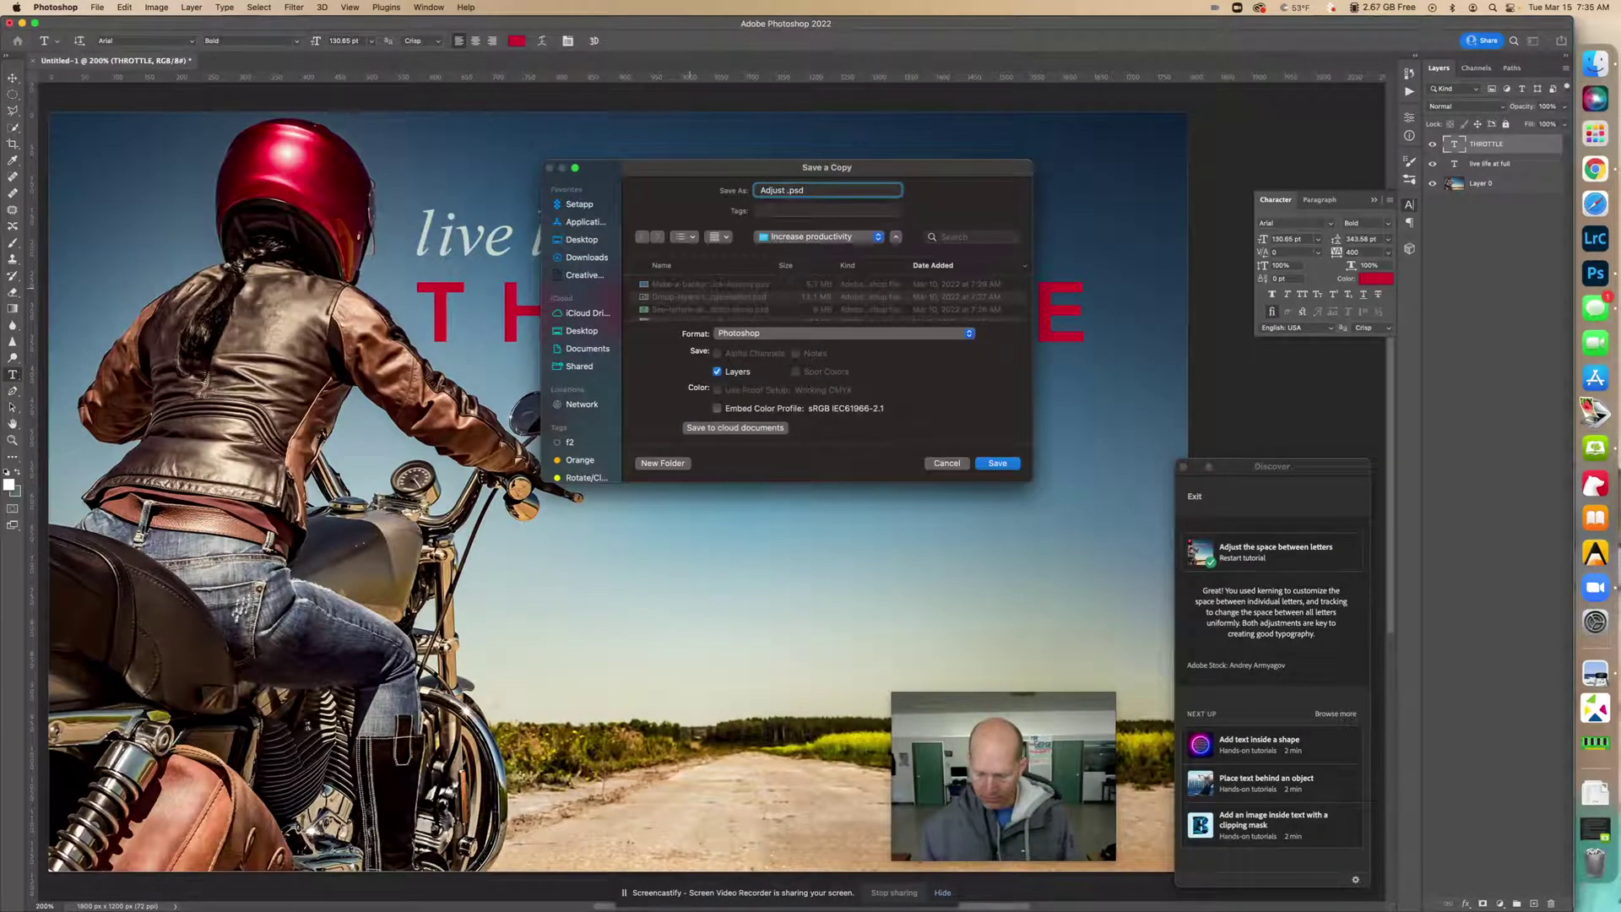
pyautogui.write(' Letters')
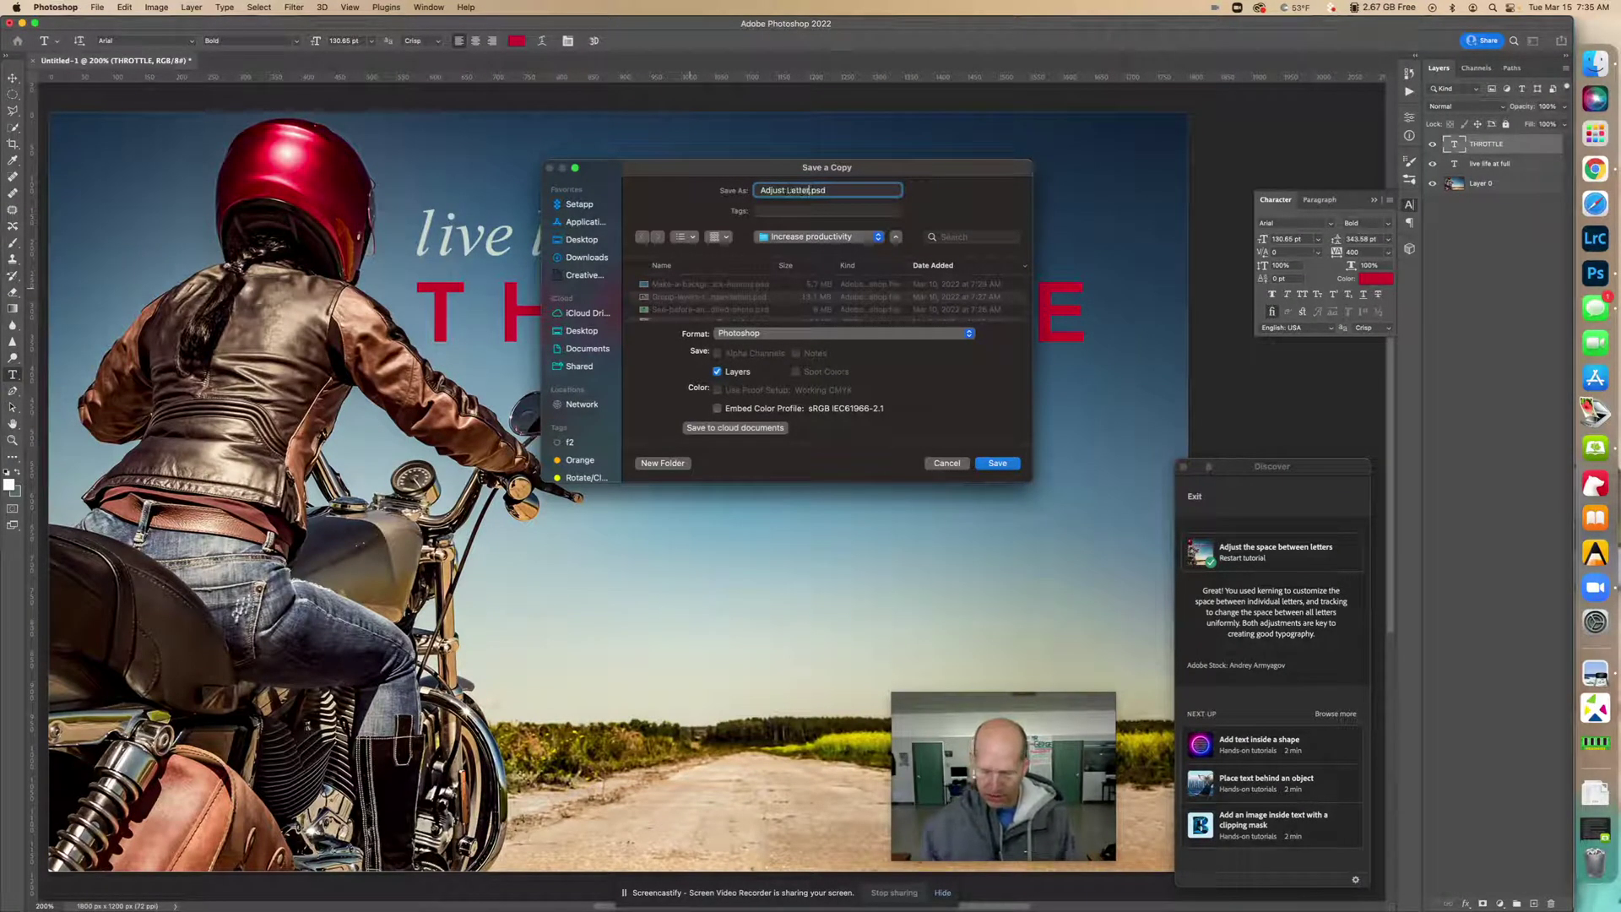
pyautogui.write(' Space')
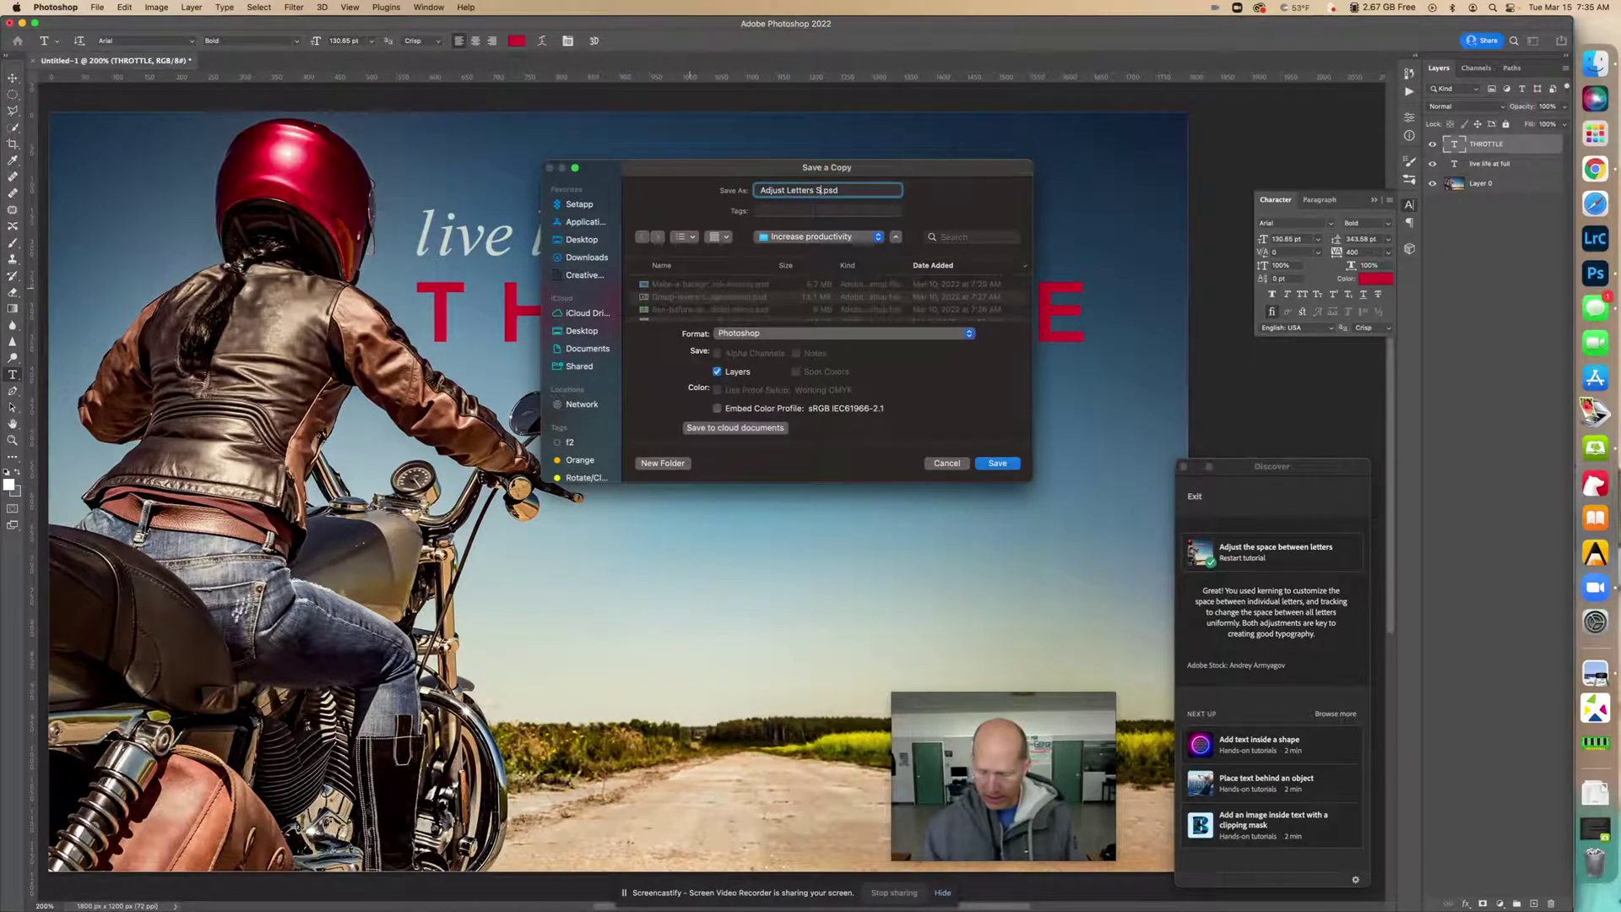
pyautogui.write(' - Matt Ga')
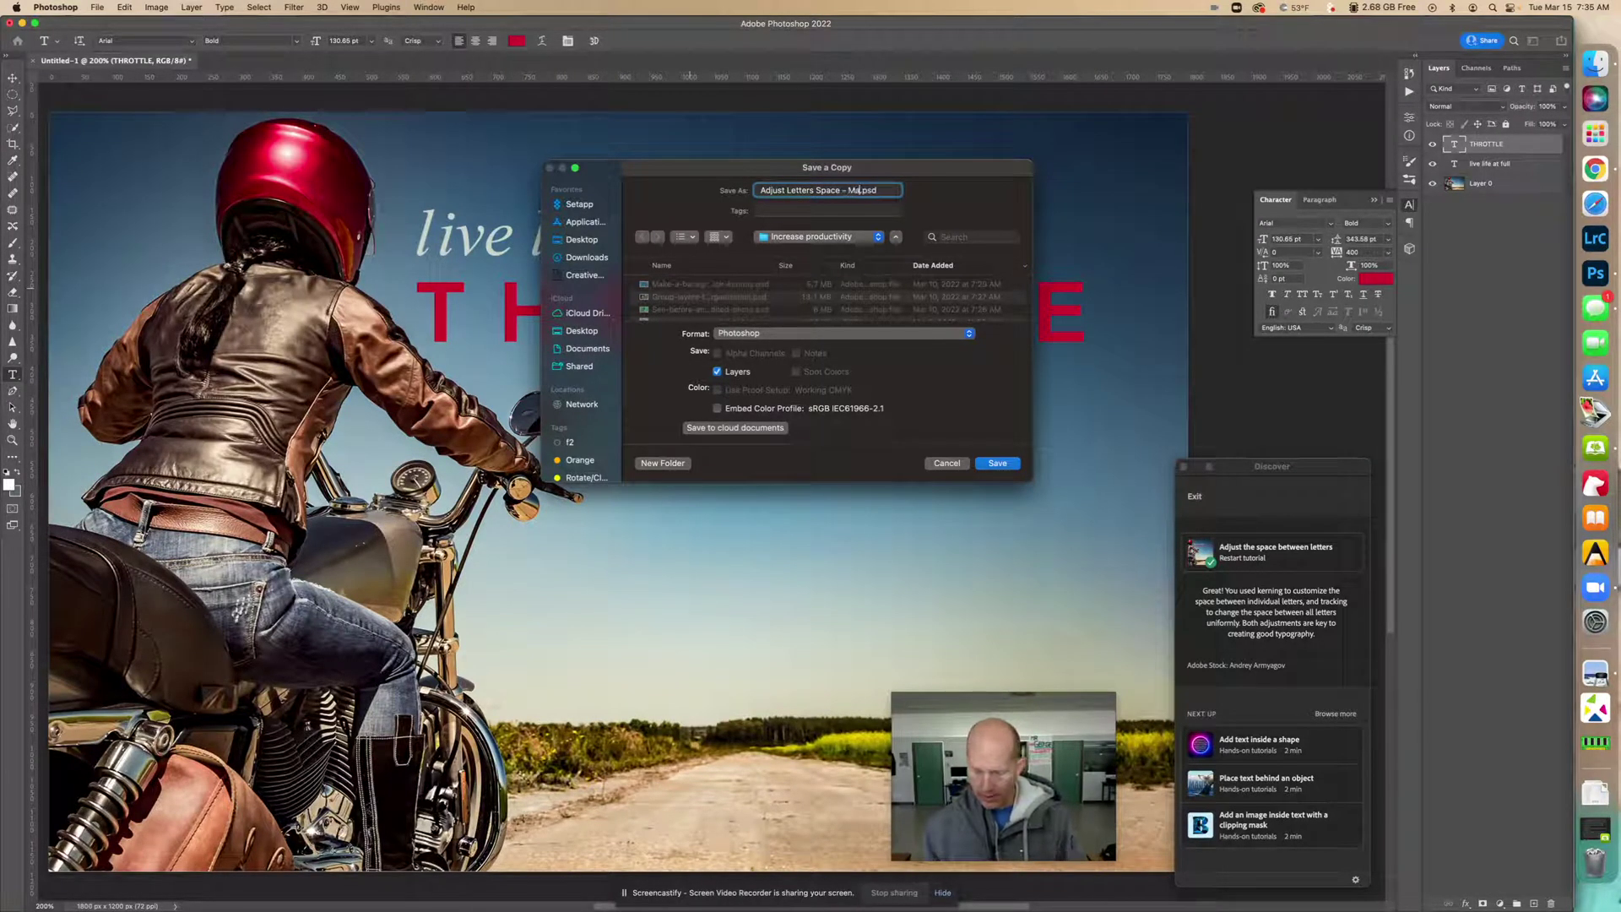
pyautogui.write('orge')
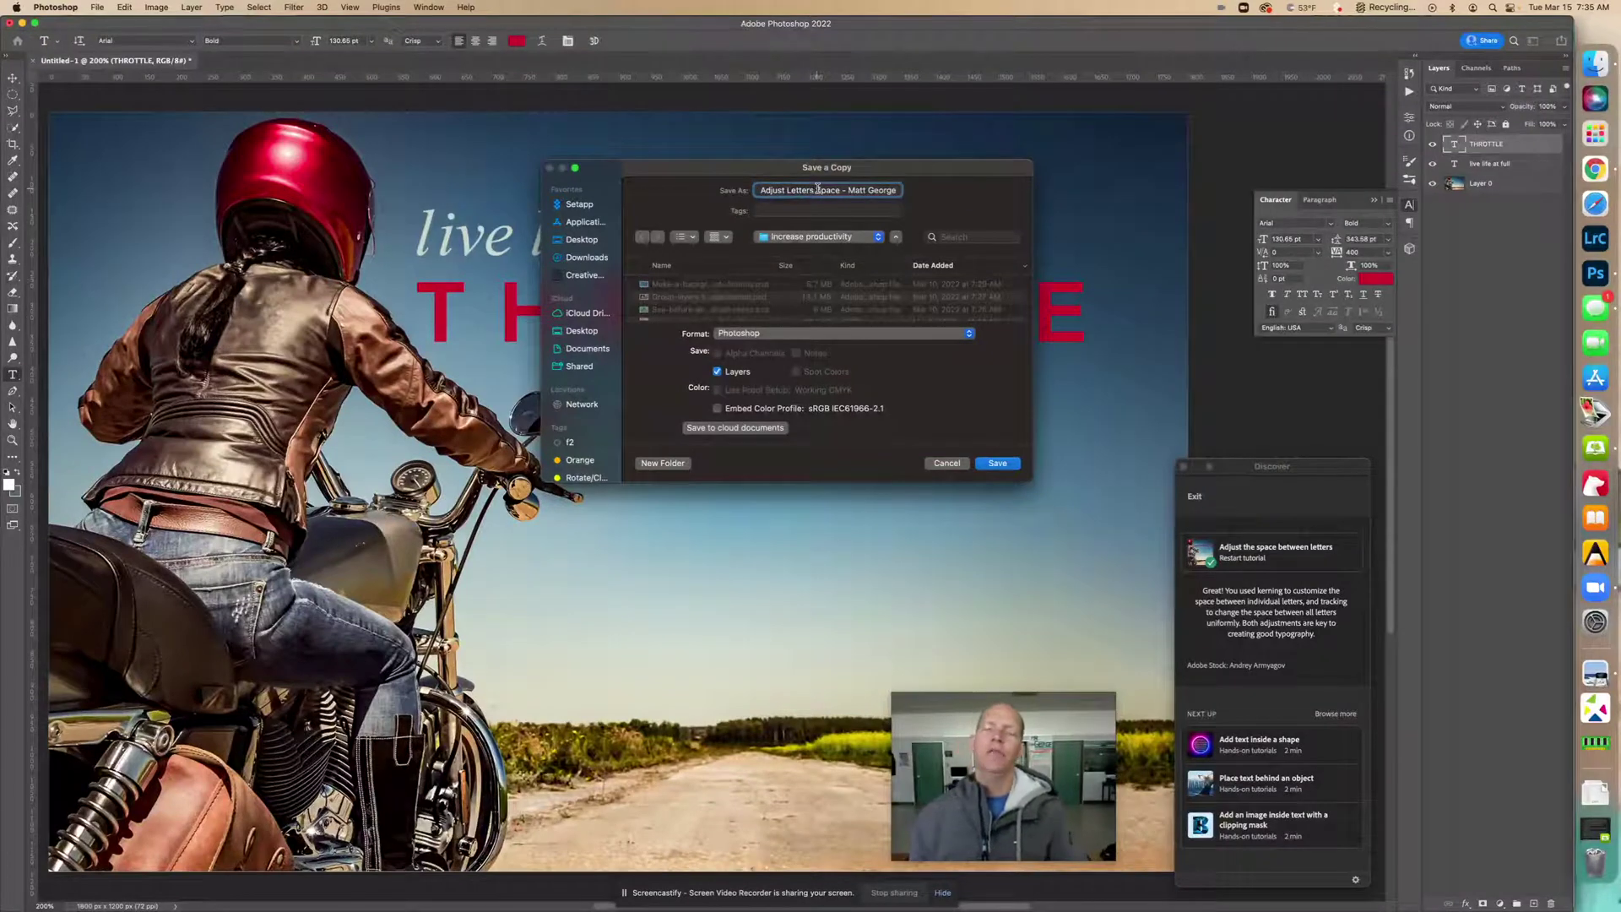
pyautogui.moveTo(786, 180); pyautogui.dragTo(851, 180)
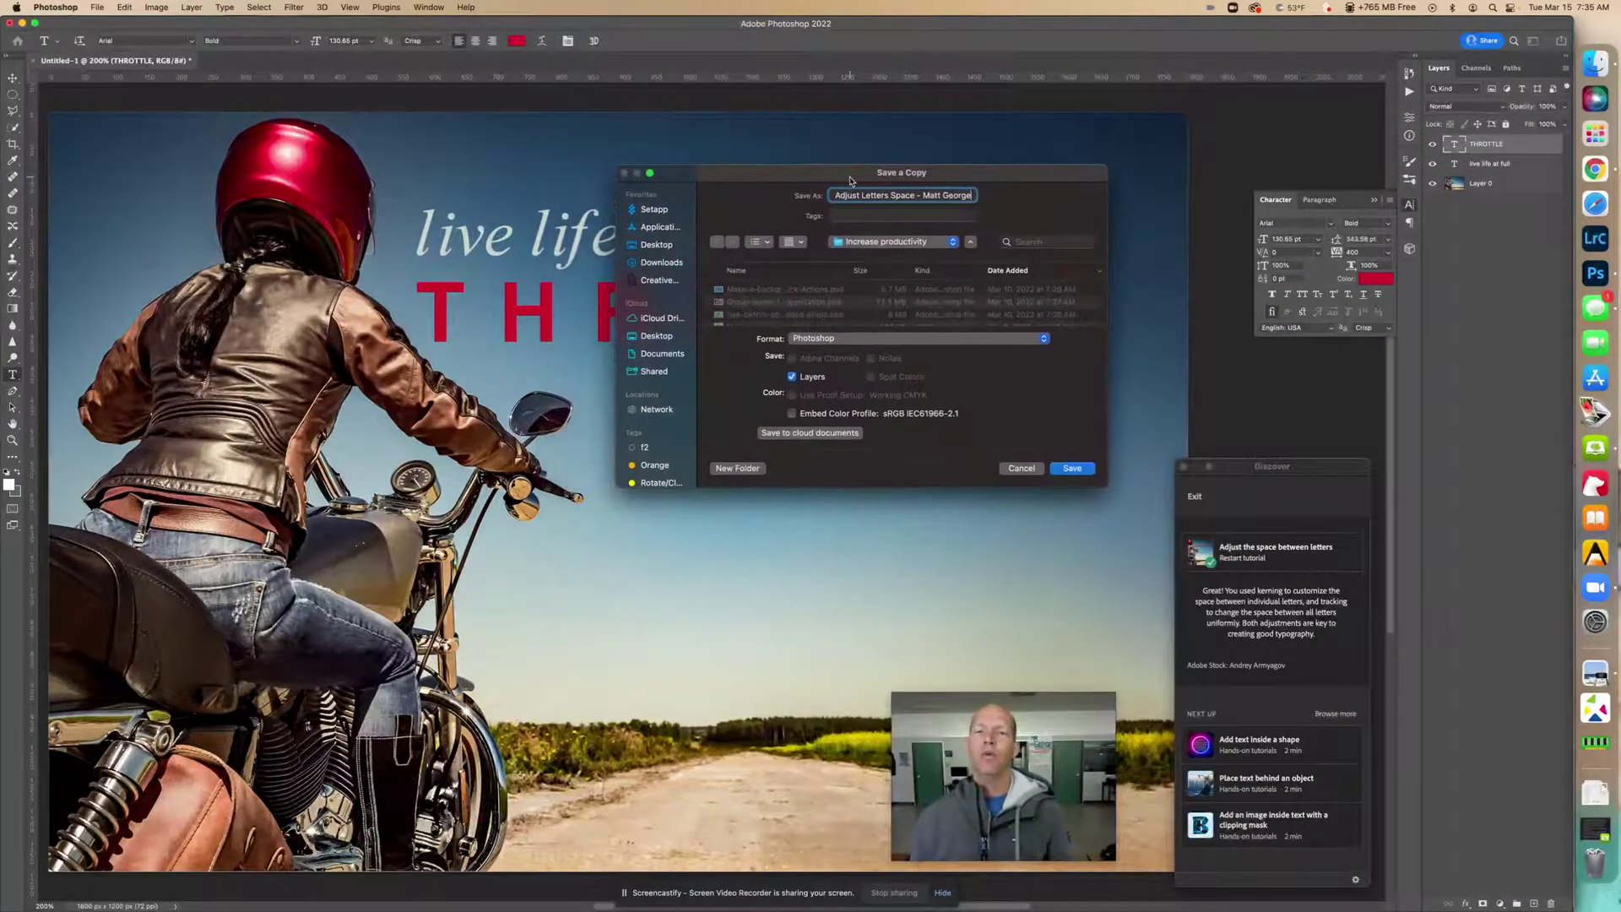
pyautogui.click(837, 339)
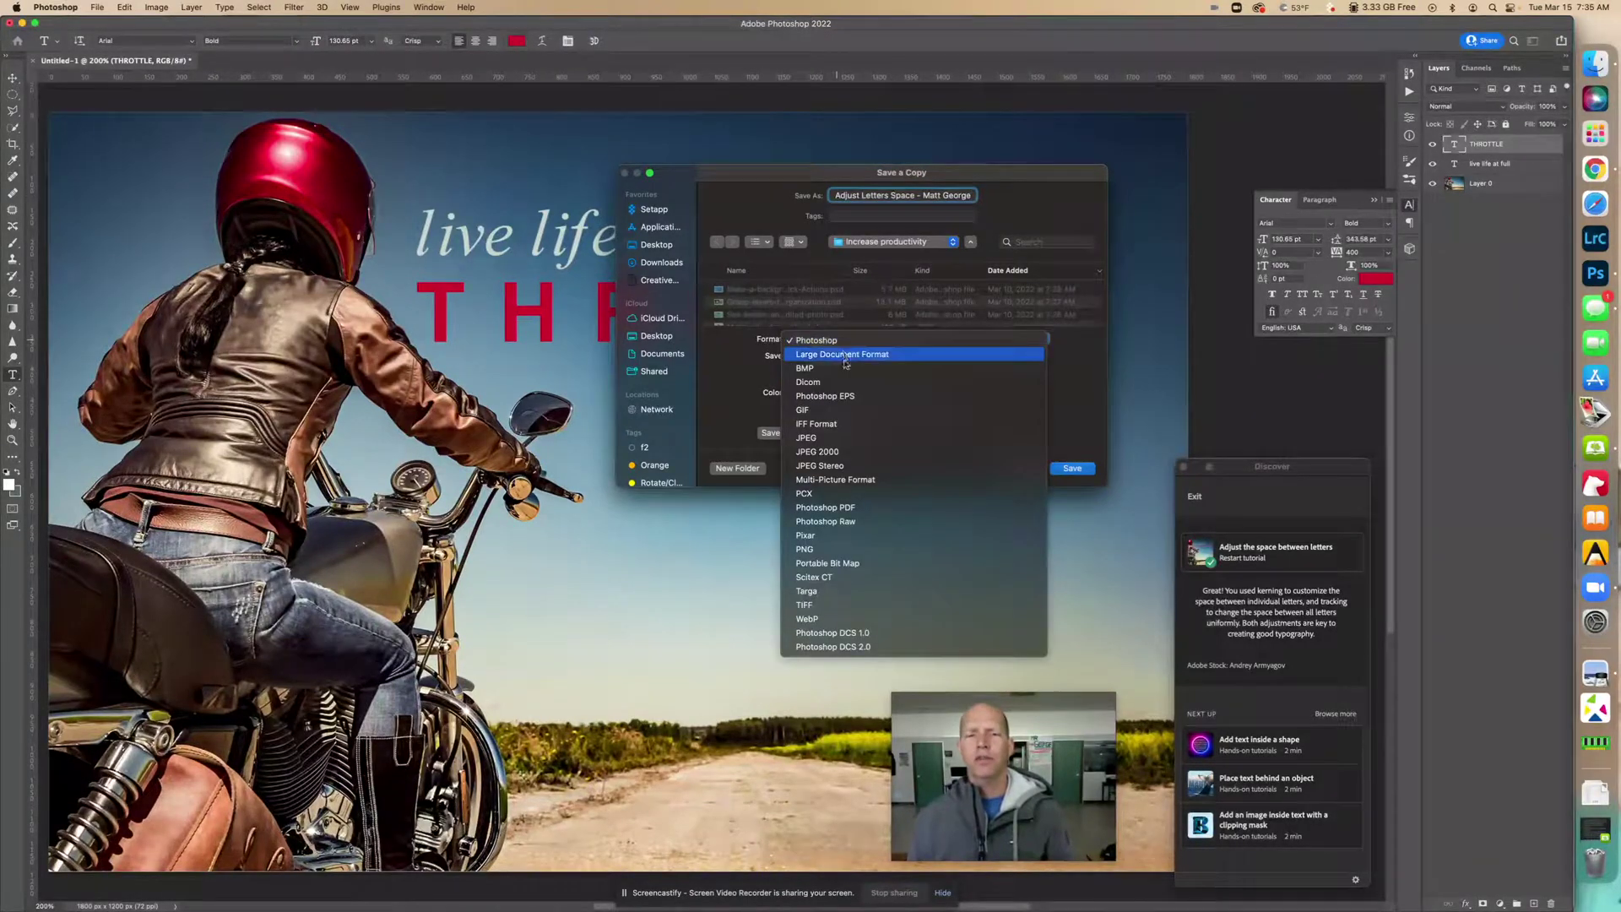
pyautogui.click(840, 441)
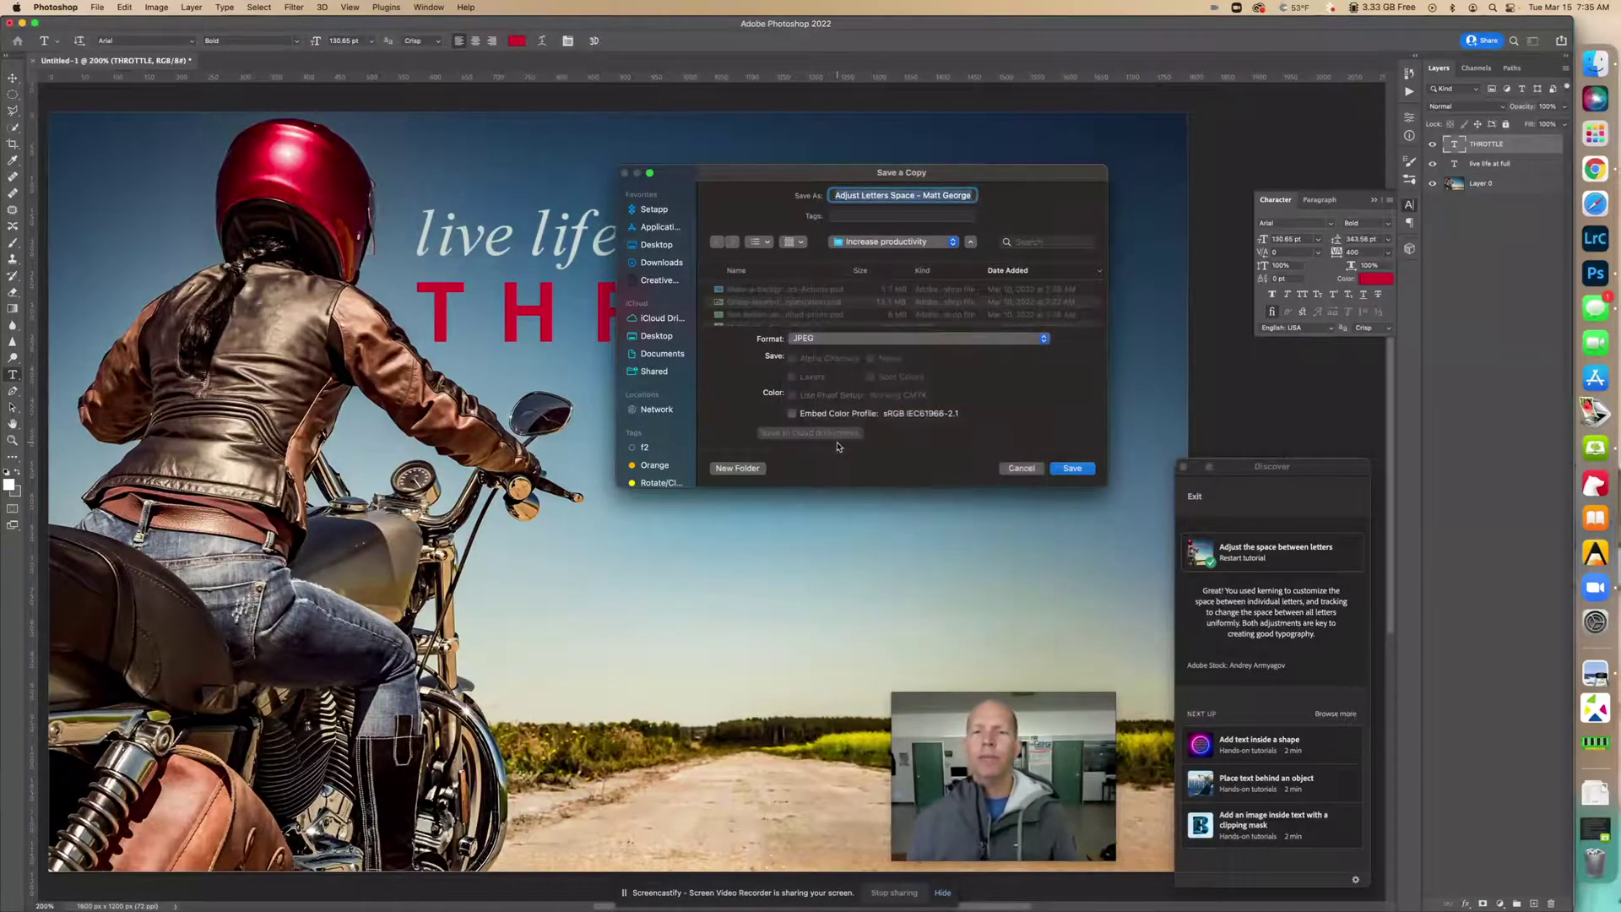
pyautogui.click(656, 264)
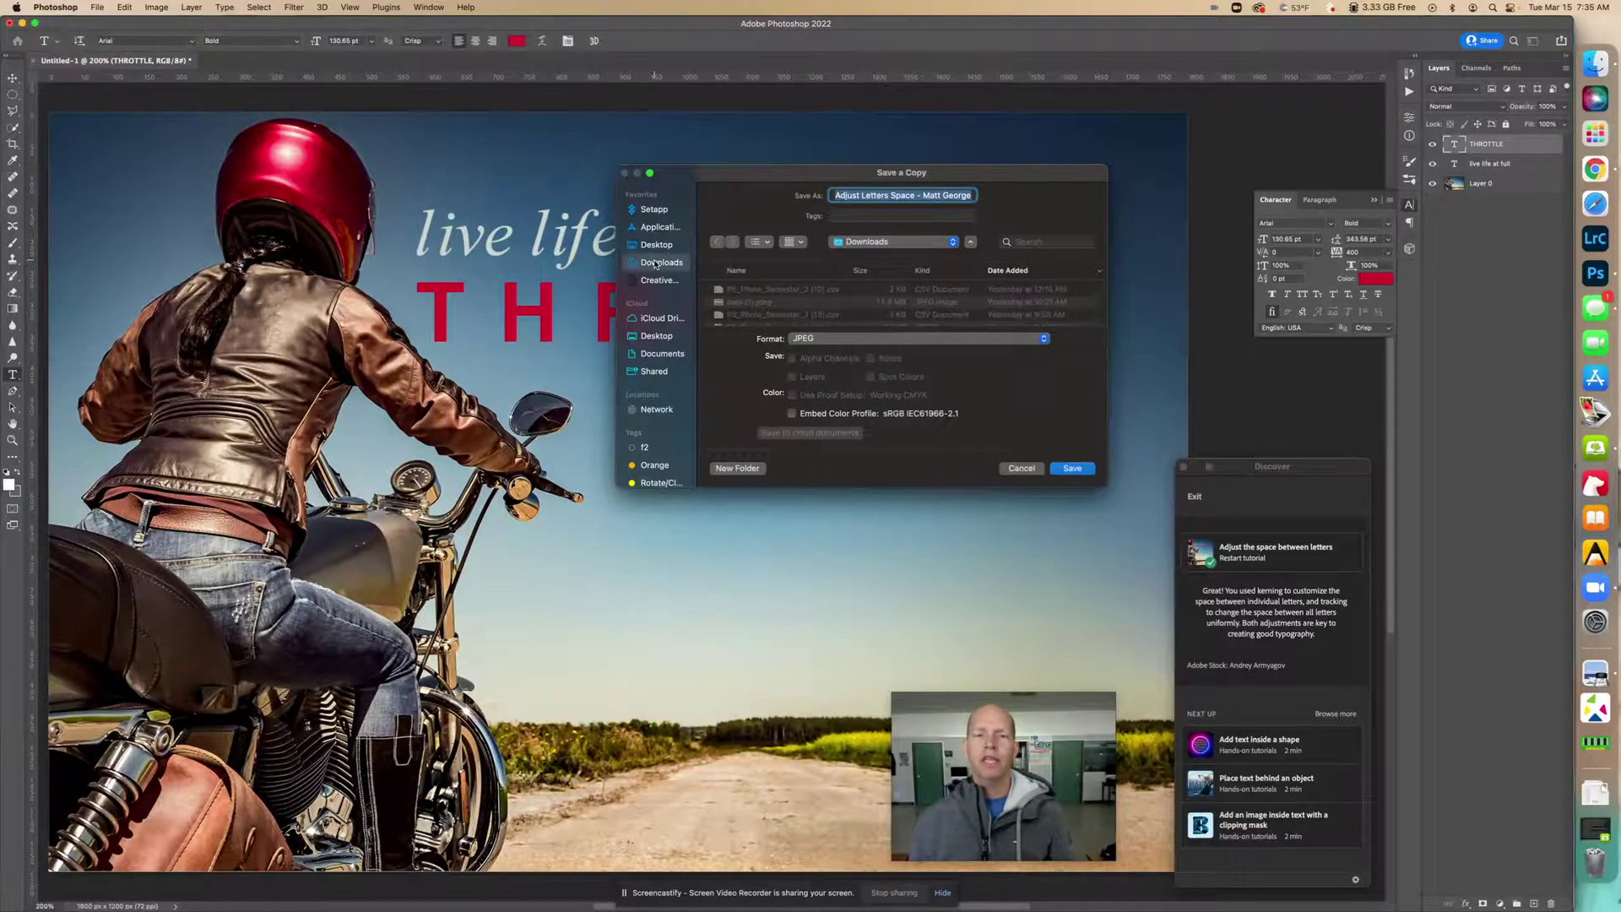
pyautogui.click(1071, 469)
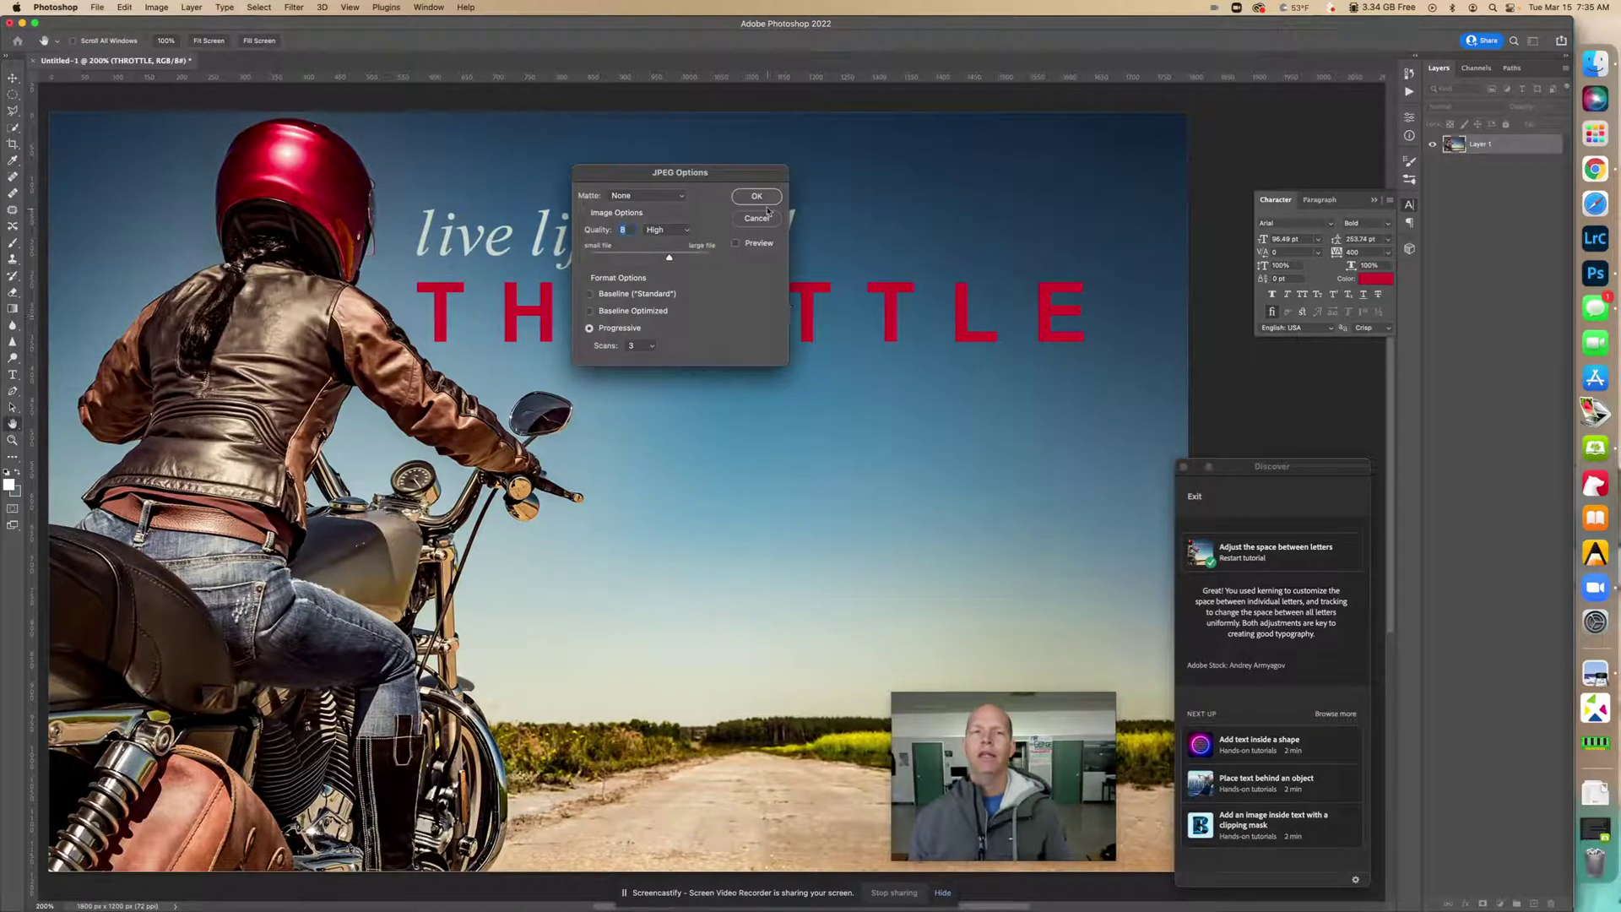
# Accept JPEG Options at Quality 8 (High) to finish saving the copy.
pyautogui.click(760, 197)
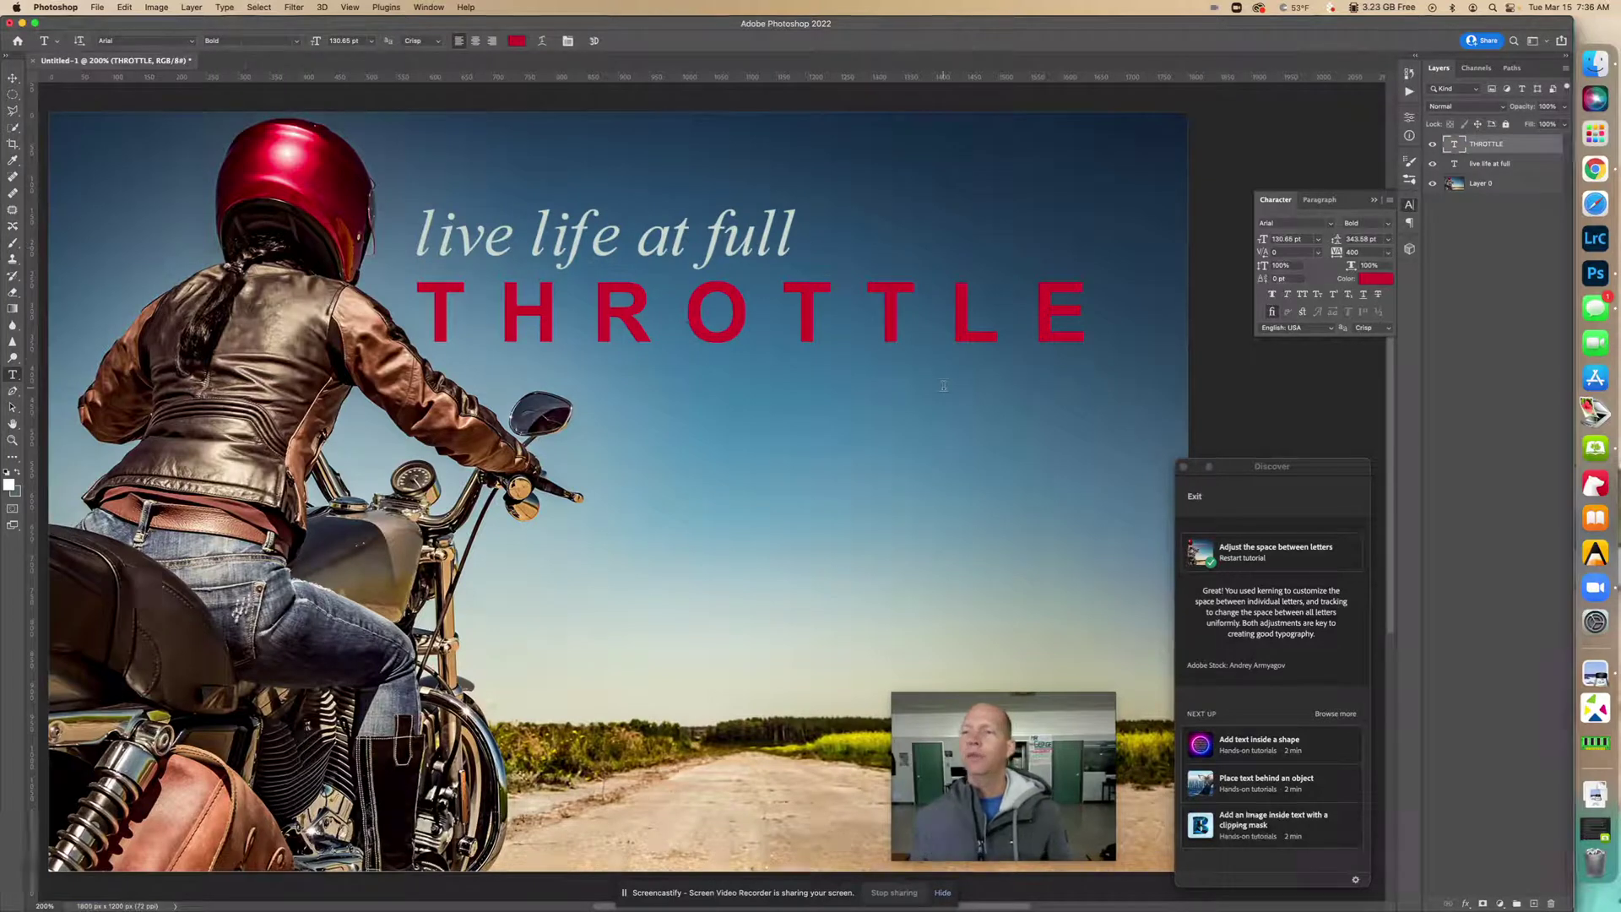